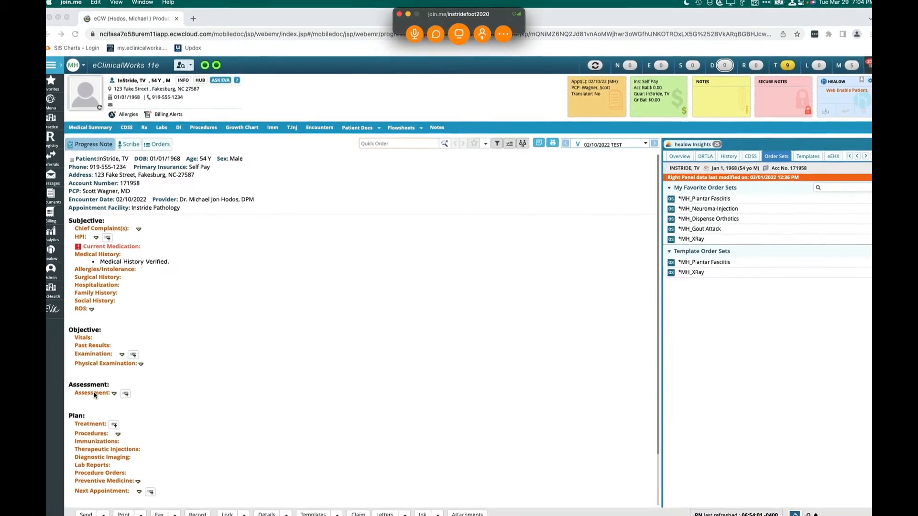
Add the M72.2 Plantar fasciitis diagnosis to the progress note's assessment, searching for "plantar fasciitis"
click(99, 388)
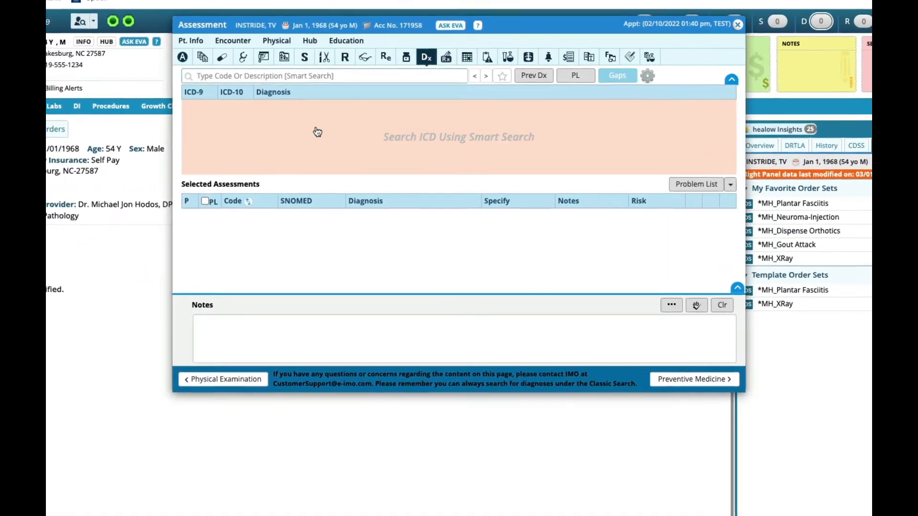
text(planta)
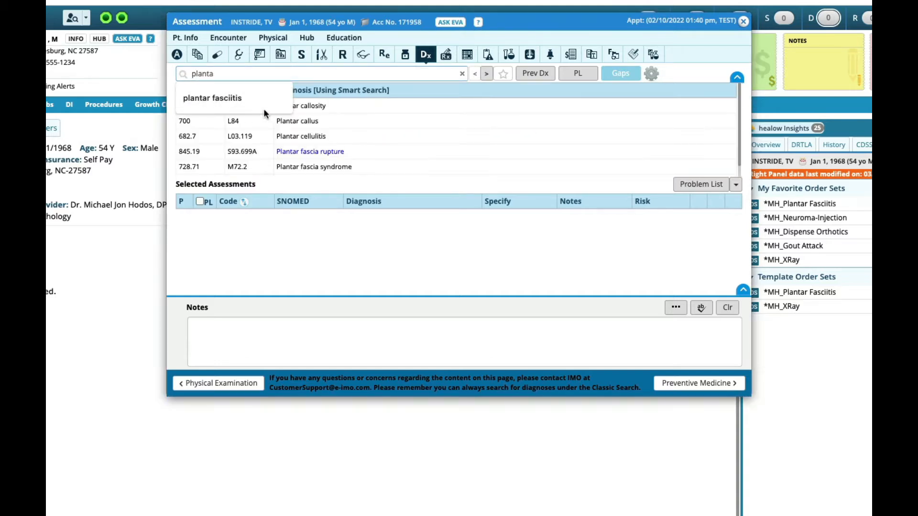
click(241, 95)
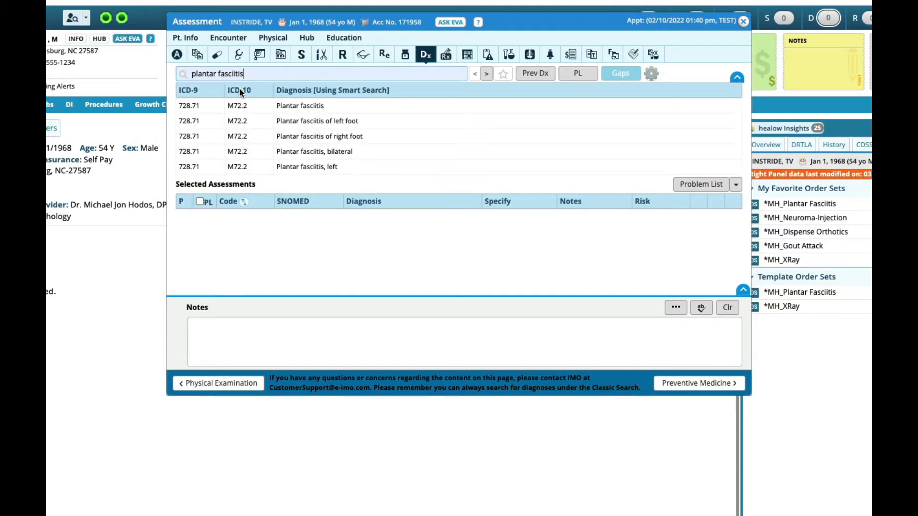
click(282, 105)
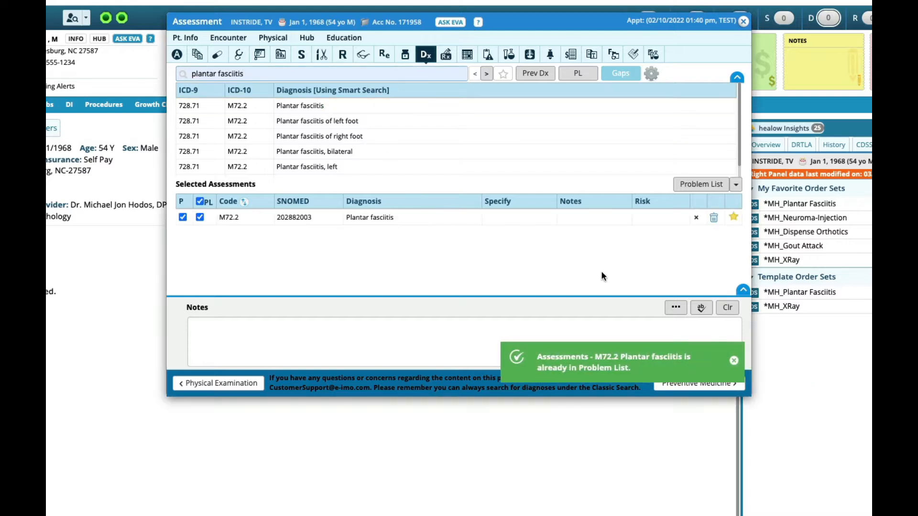
Check the order sets linked to the Plantar fasciitis diagnosis in the treatment section, and close the section
click(456, 57)
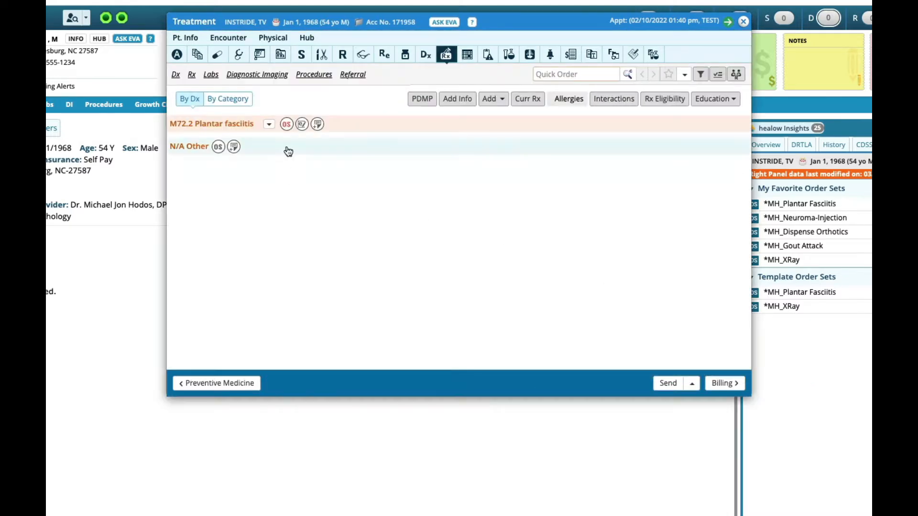
click(286, 124)
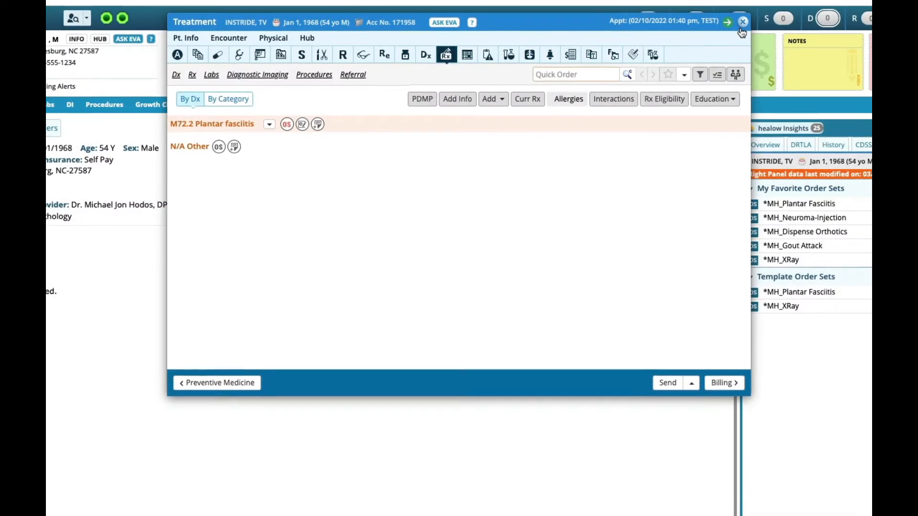
click(743, 22)
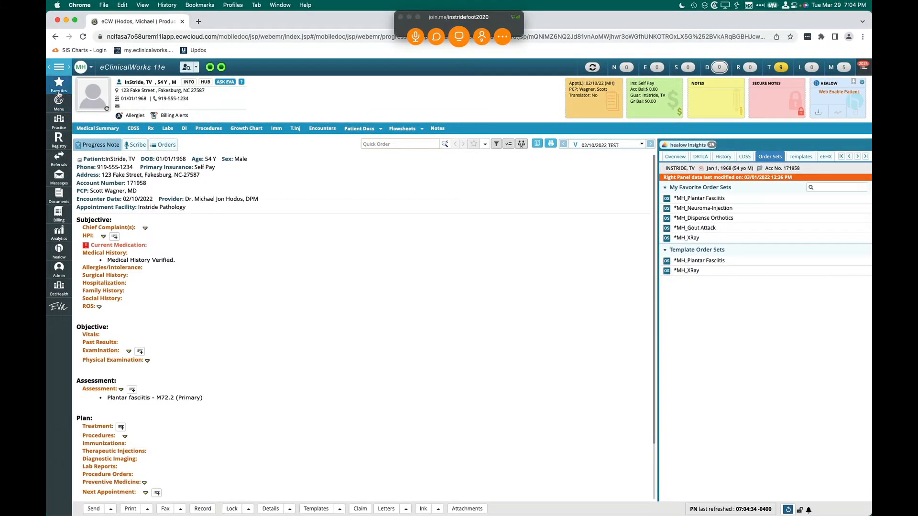
Open Order Set Administration and browse the list of practice order sets
click(59, 84)
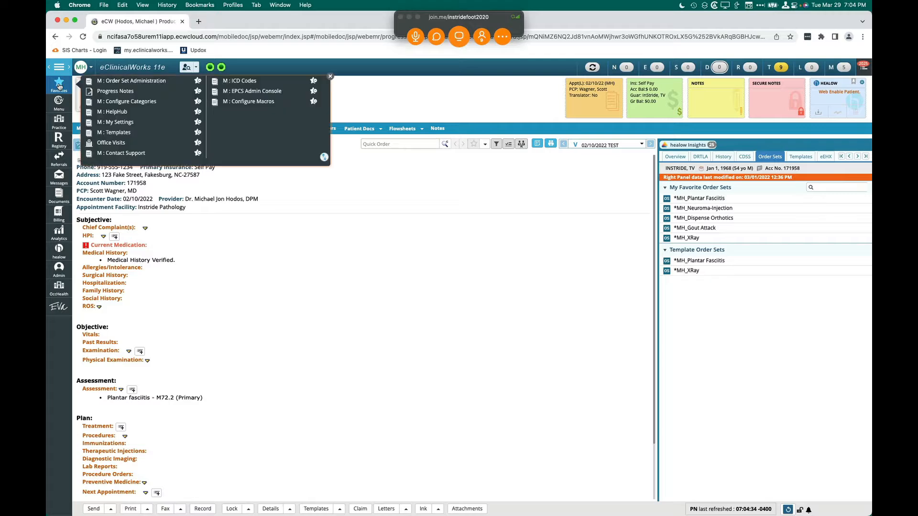
click(141, 83)
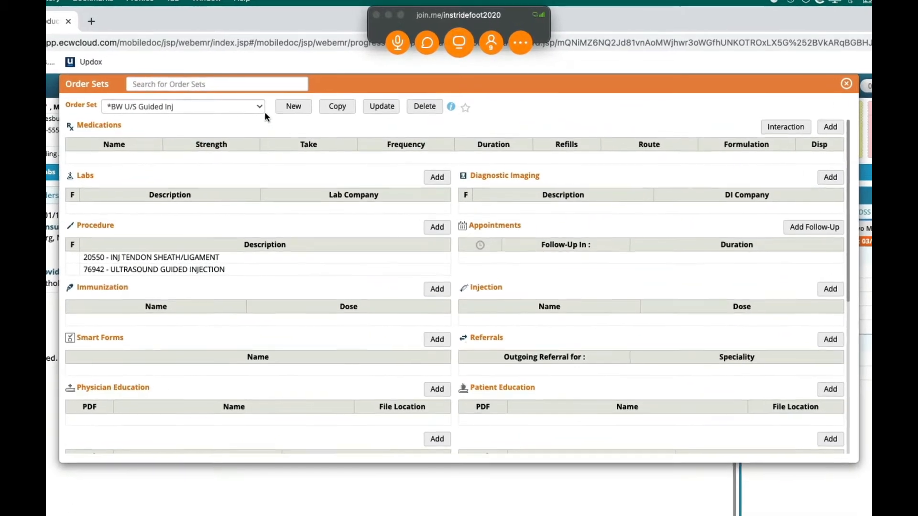
click(258, 108)
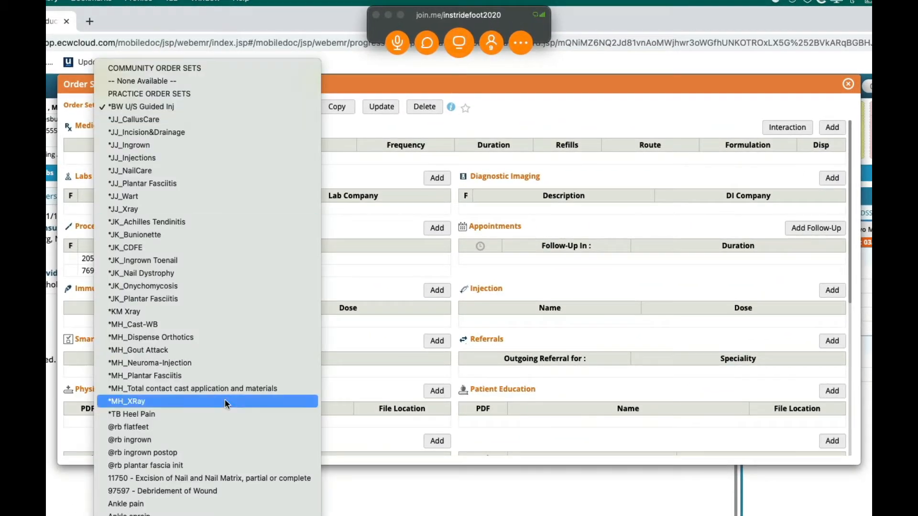
scroll(225, 401, down, 10)
scroll(224, 403, up, 15)
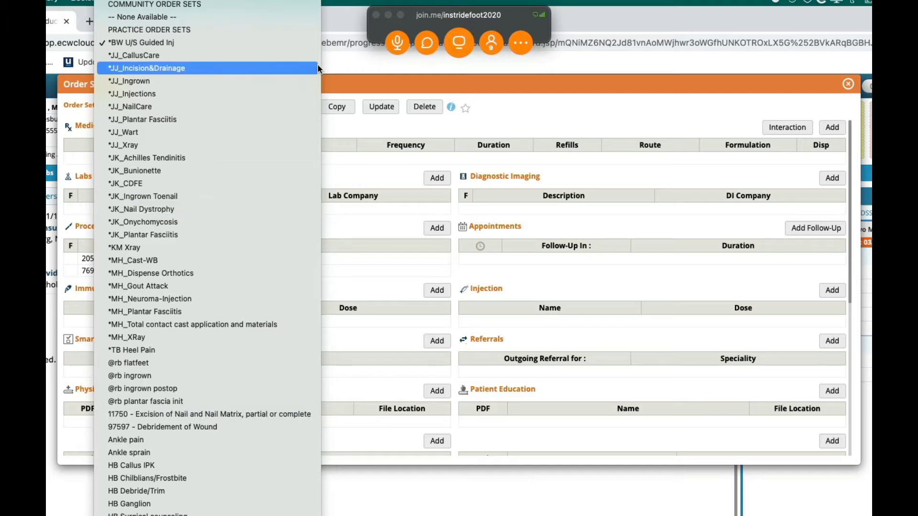
click(346, 60)
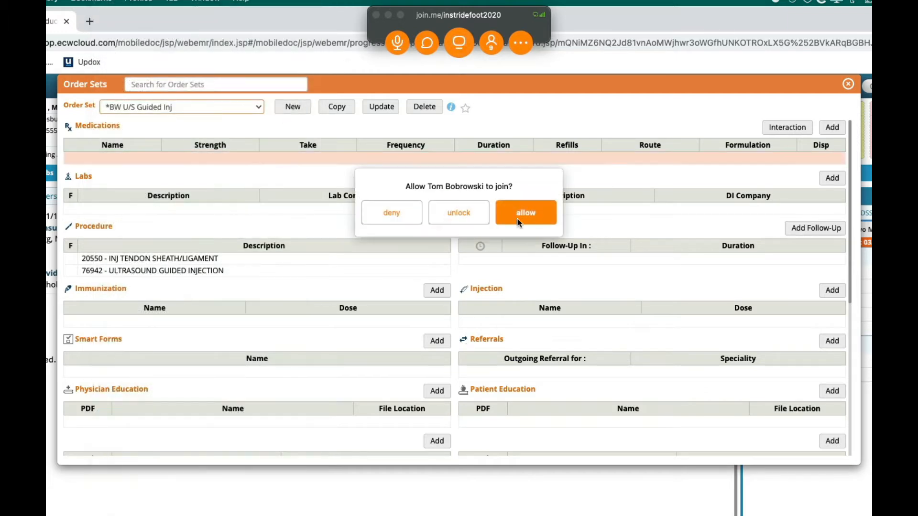
click(528, 216)
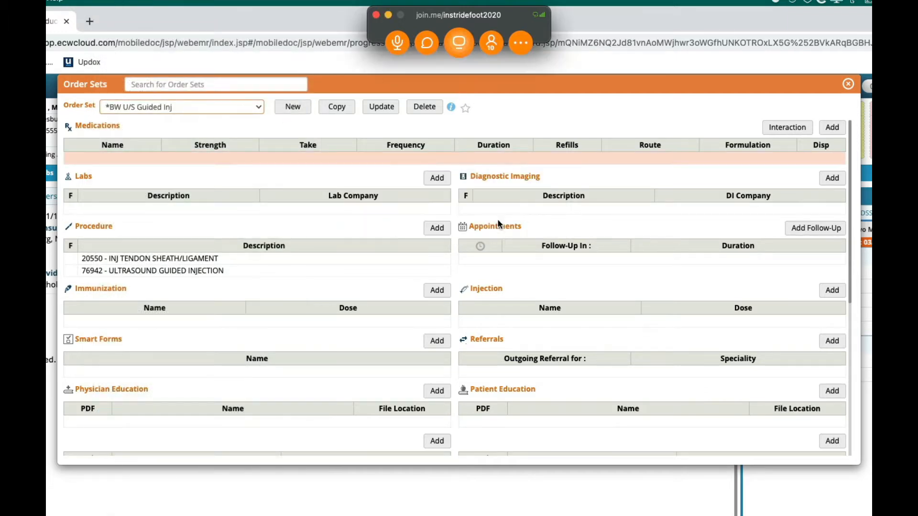
Filter the order sets by "*MH", examine the contents of *MH_Plantar Fasciitis, and close the administration window
click(158, 83)
text(*MH)
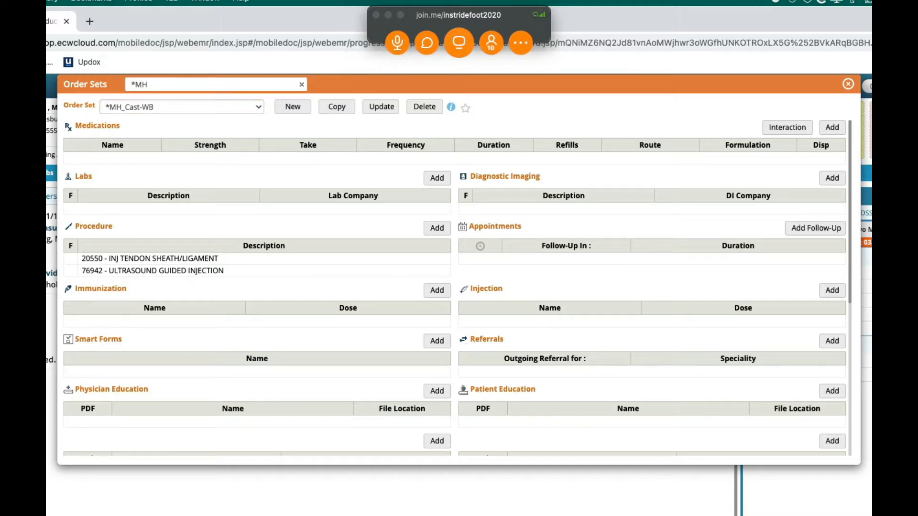
click(260, 106)
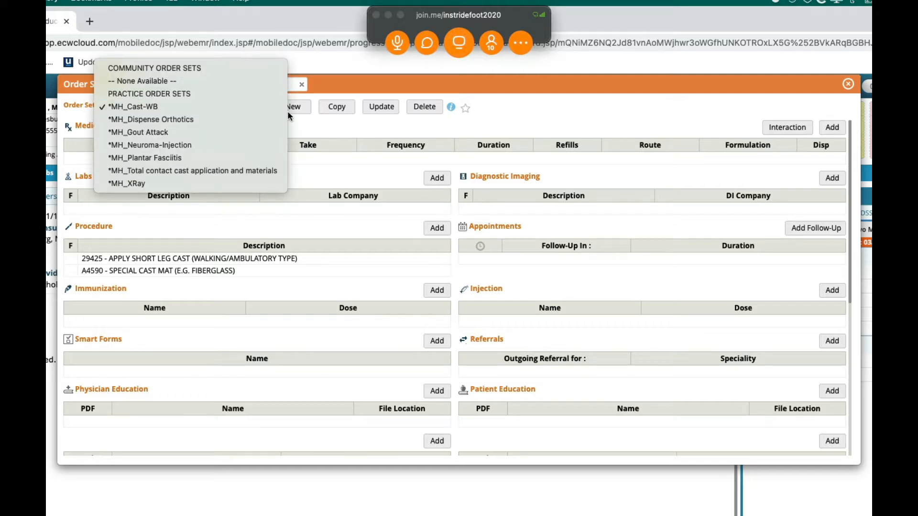
click(172, 157)
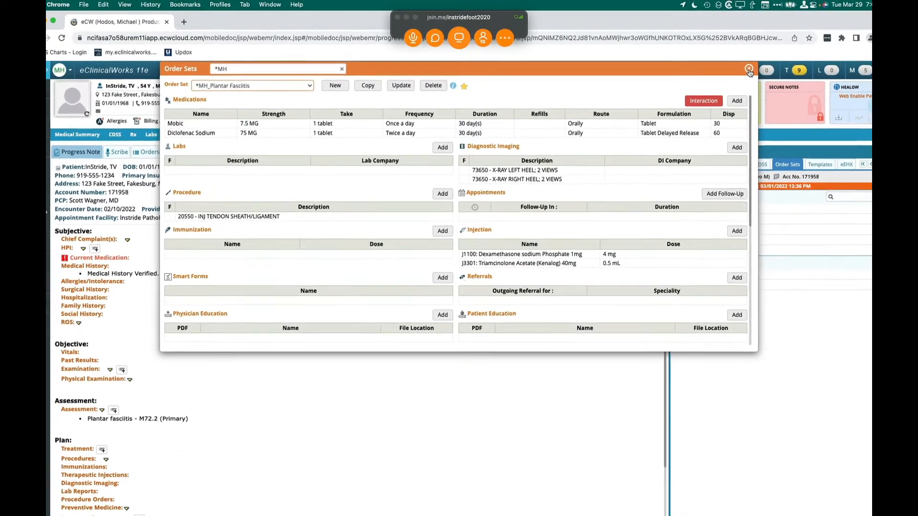
click(806, 78)
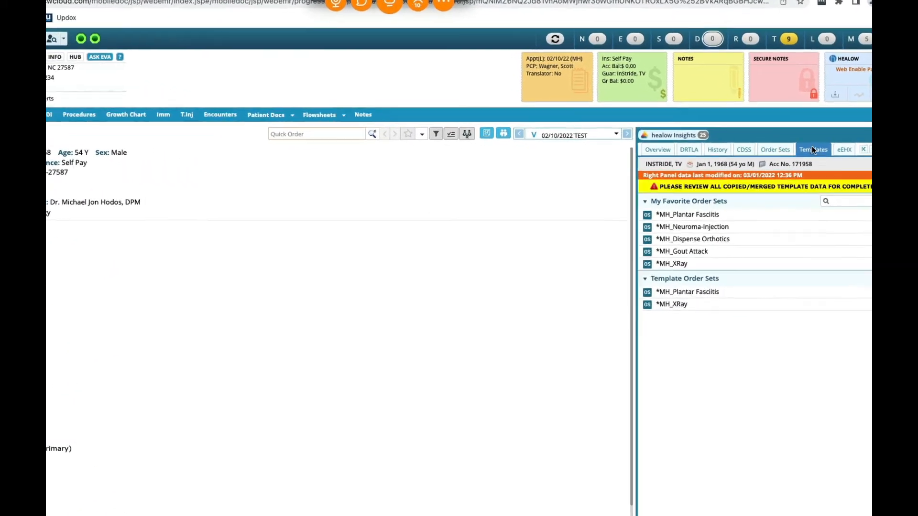
Examine the *MH_XRay order set attached to the *MH_Plantar Fasciitis - Initial Discussion template without ordering anything
click(813, 151)
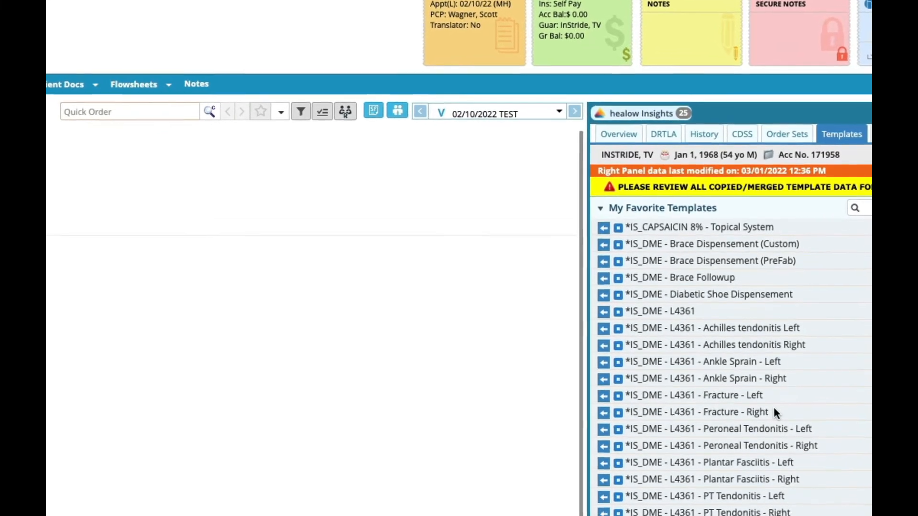
scroll(774, 420, down, 10)
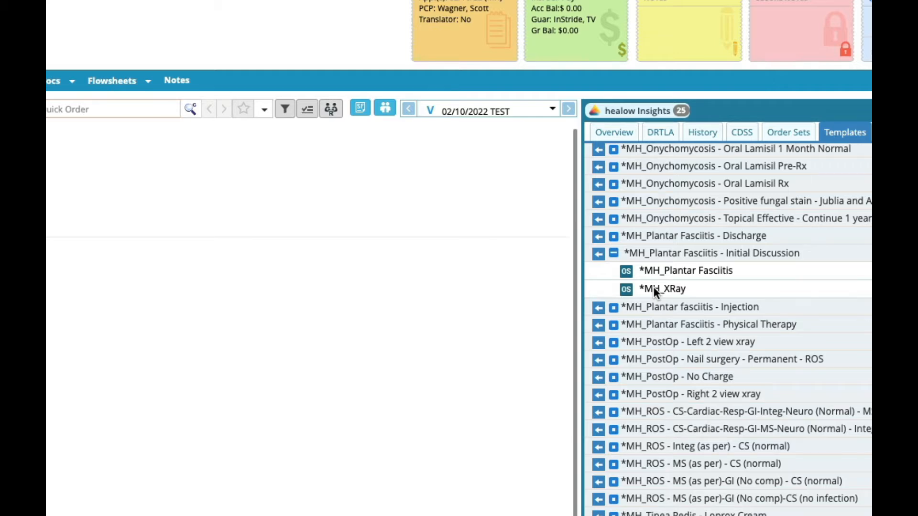
click(628, 289)
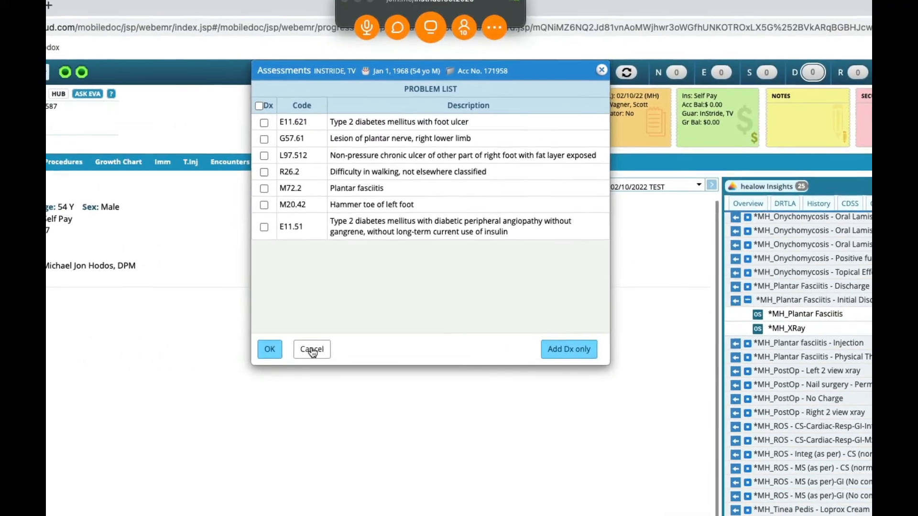
click(298, 198)
click(301, 355)
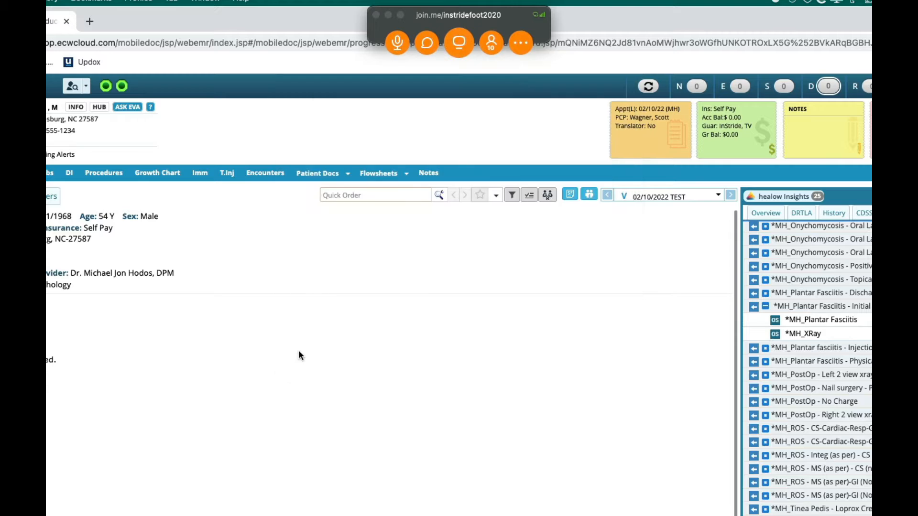
click(473, 463)
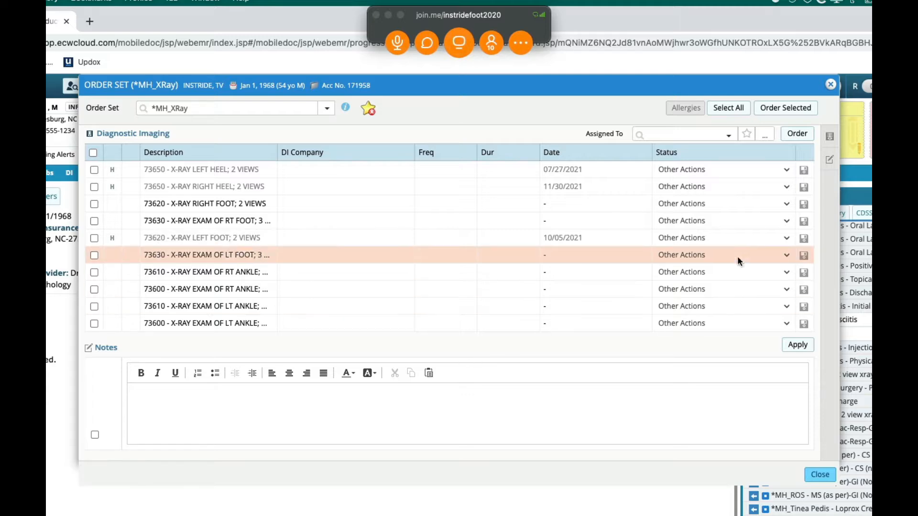
click(830, 85)
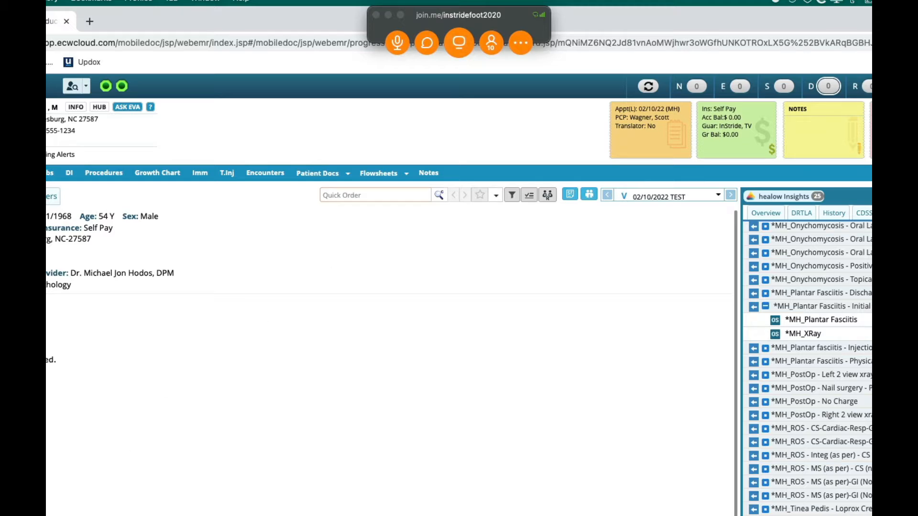
View the diagnostic imaging ordering window for the encounter and close it without placing an order
click(47, 425)
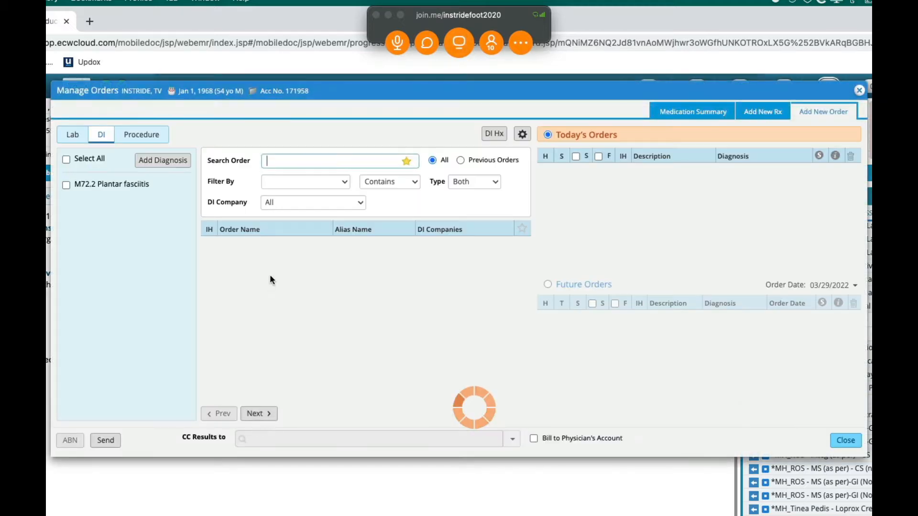
drag(272, 280, 824, 115)
click(859, 90)
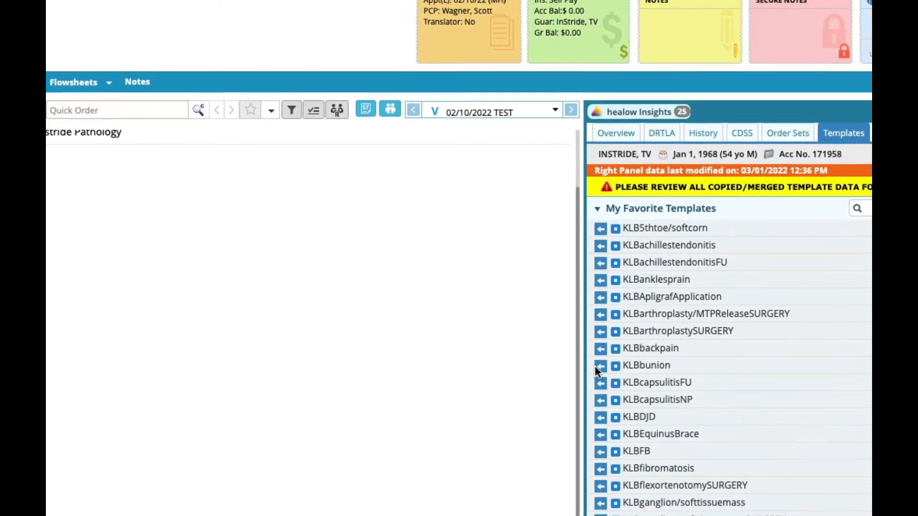
Merge the KLBbunion template into the progress note and delete the M72.2 Plantar fasciitis diagnosis from its assessment
click(620, 338)
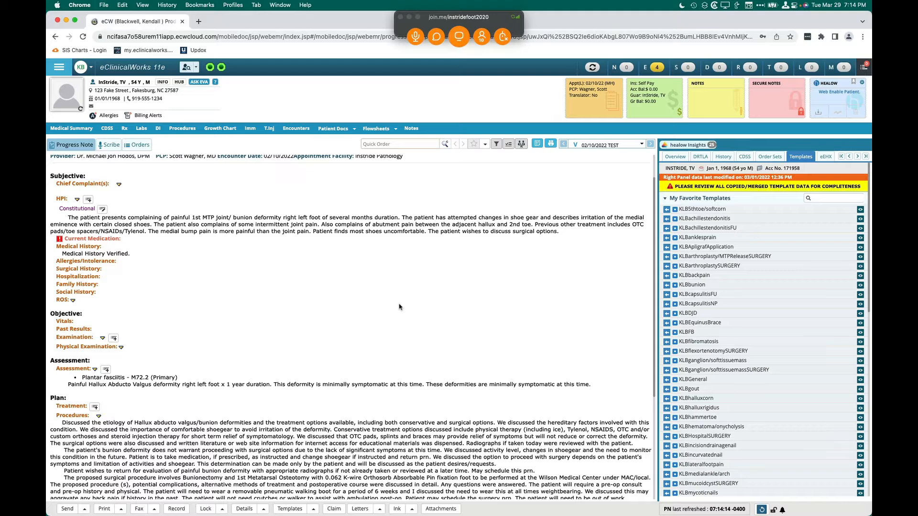
click(67, 368)
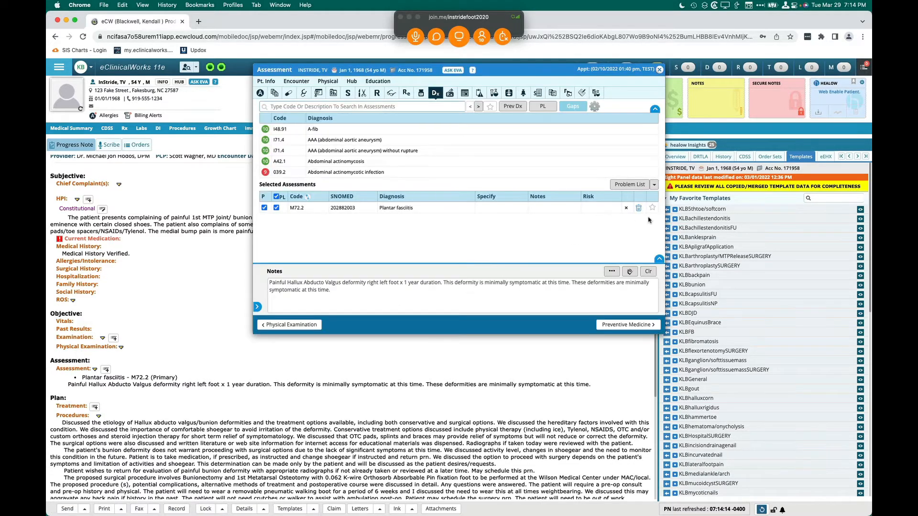
click(638, 209)
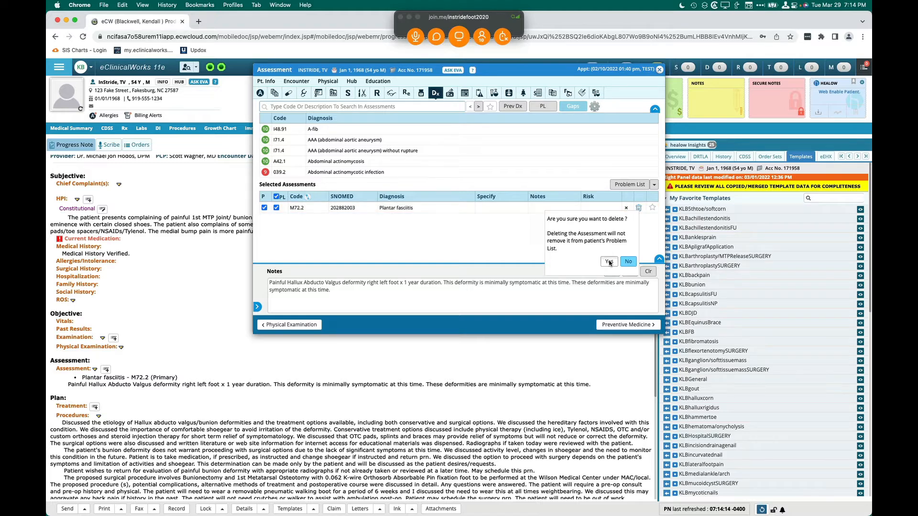
click(610, 261)
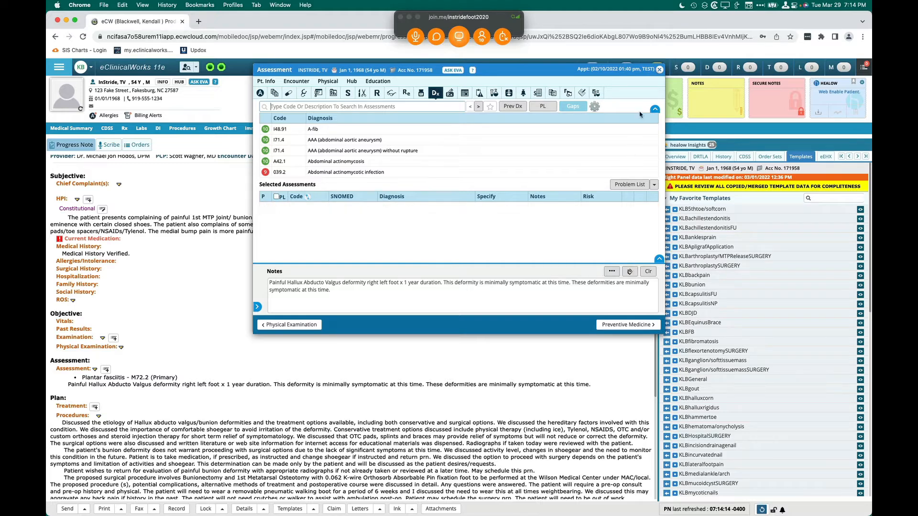
click(660, 69)
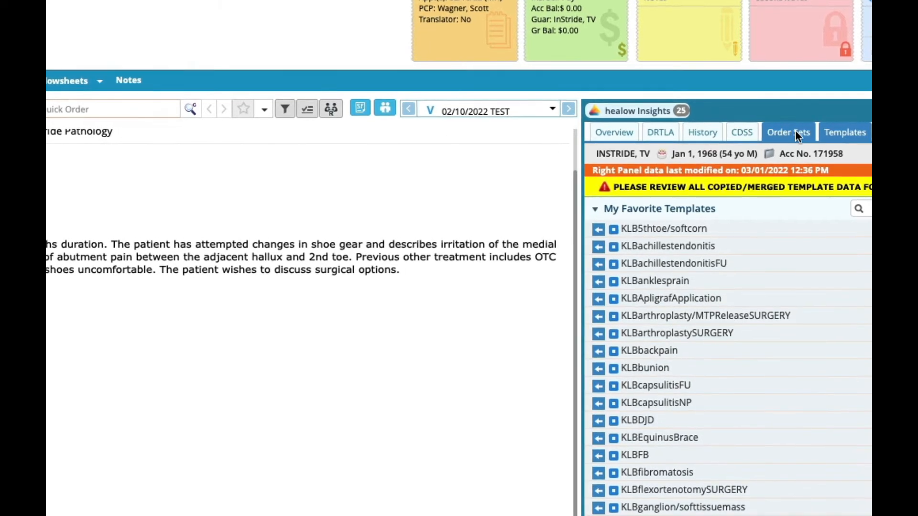
Bring up the linked assessments of the KLBBunion/HalluxRigidus order set and clear all of their problem list marks
click(794, 133)
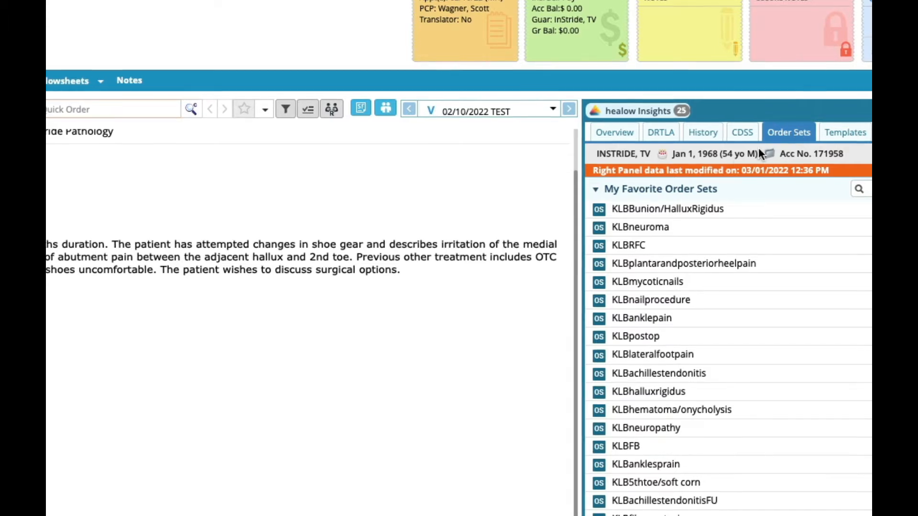
click(670, 214)
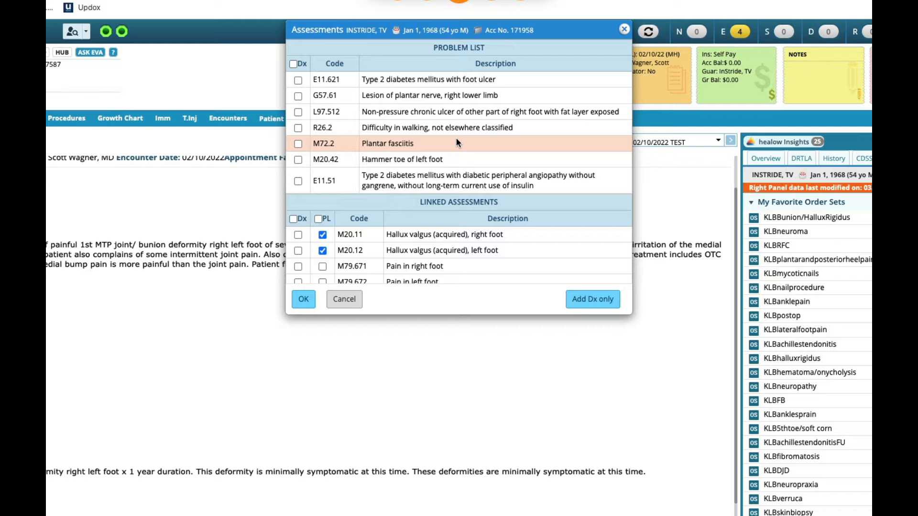
click(343, 301)
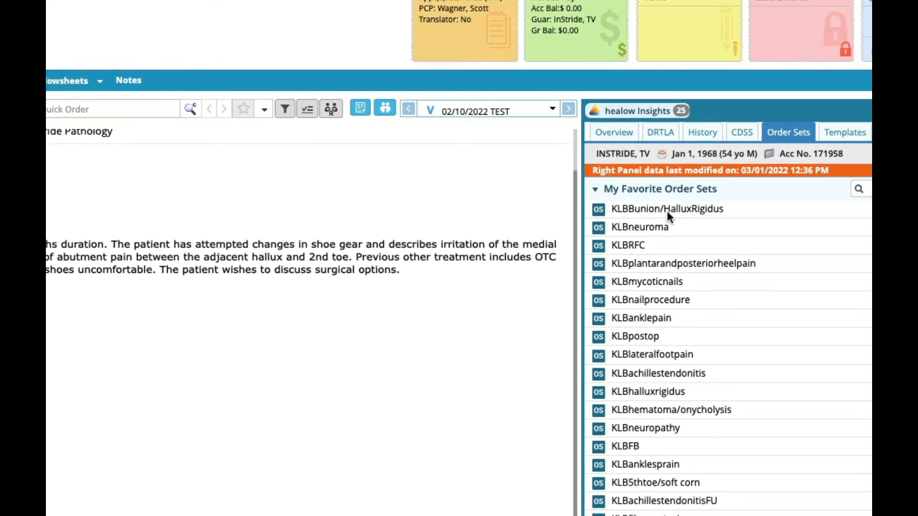
click(596, 209)
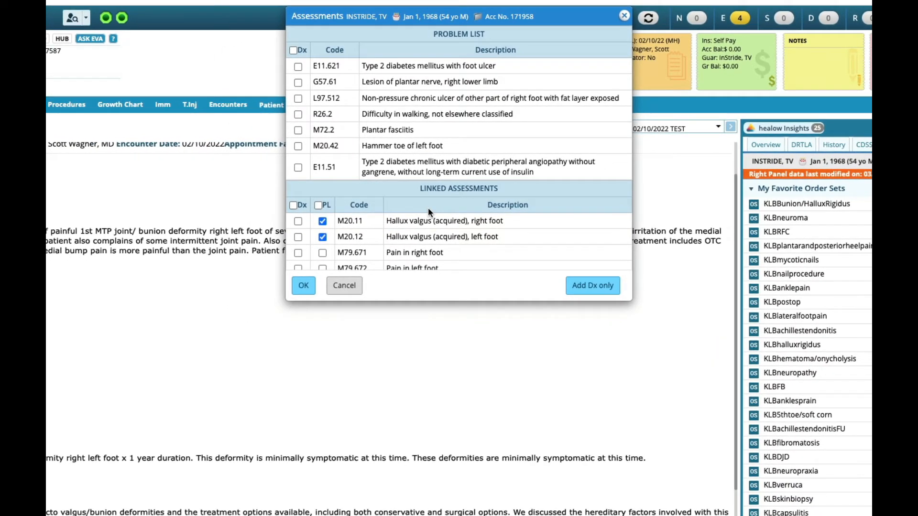
scroll(428, 207, down, 3)
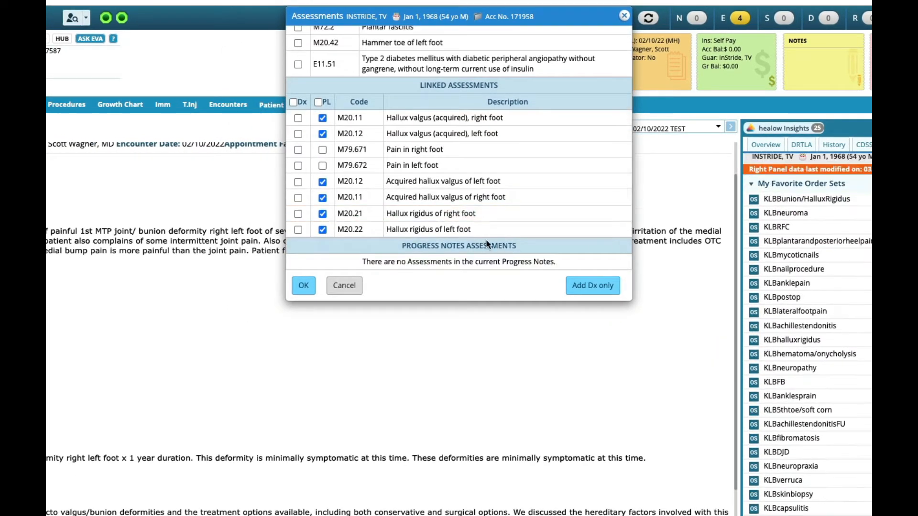
scroll(488, 245, up, 3)
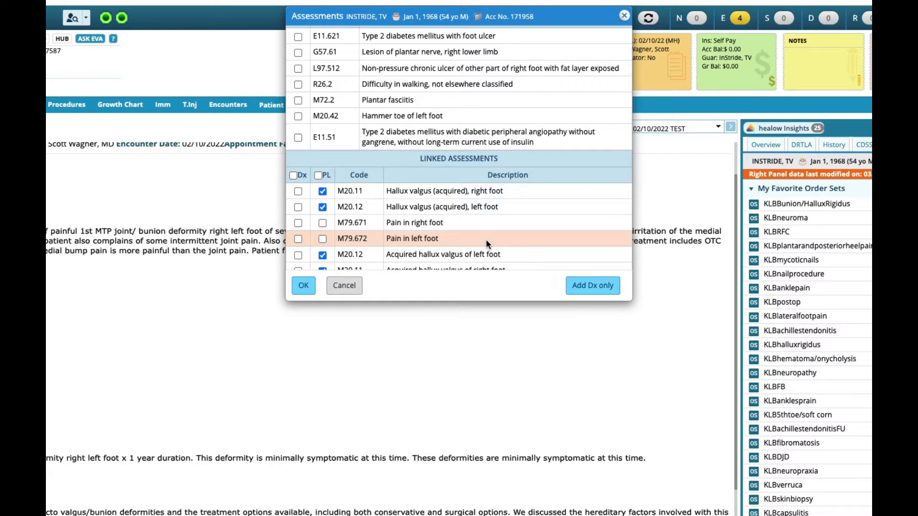
scroll(323, 220, down, 3)
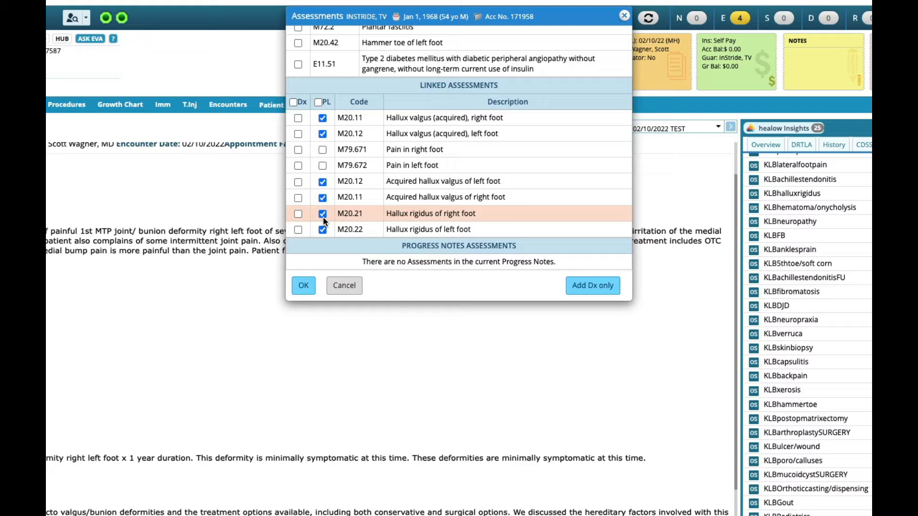
click(317, 102)
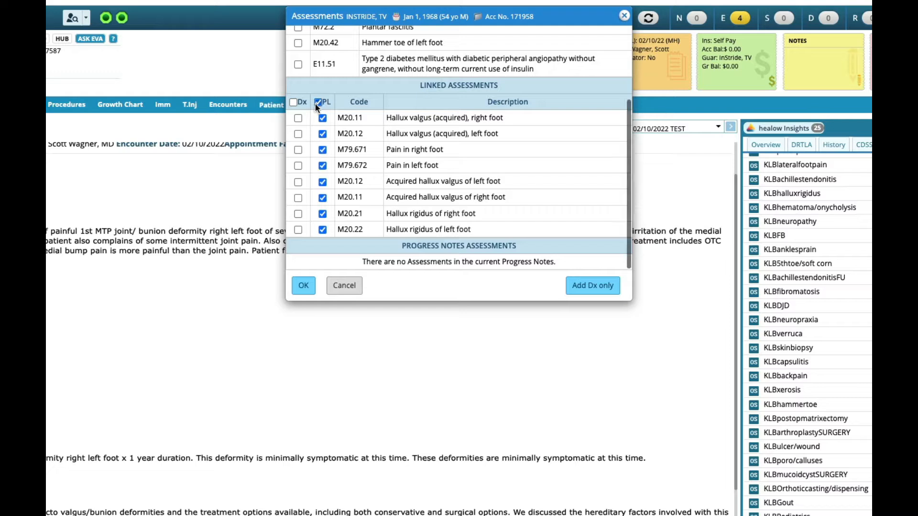
click(317, 102)
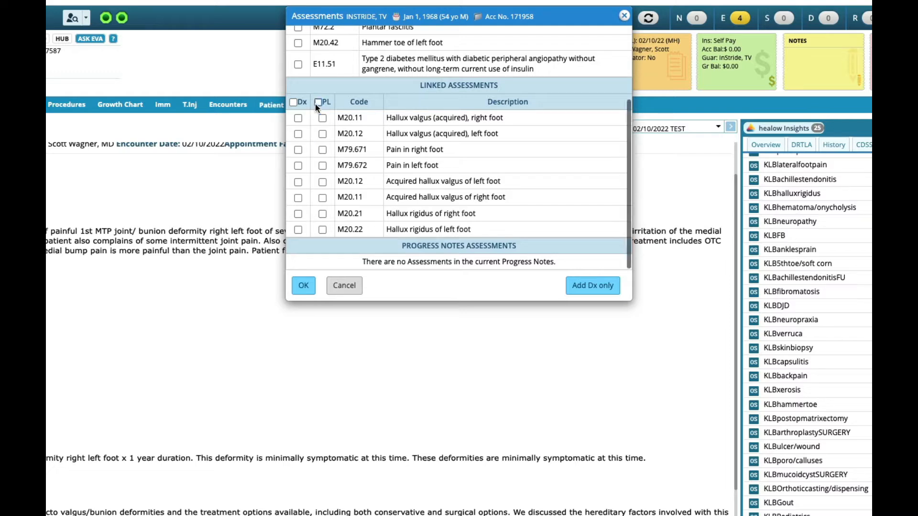
Mark Hallux valgus (acquired), right foot, Pain in right foot, and Acquired hallux valgus of right foot as diagnoses and problem list entries, and accept
click(321, 117)
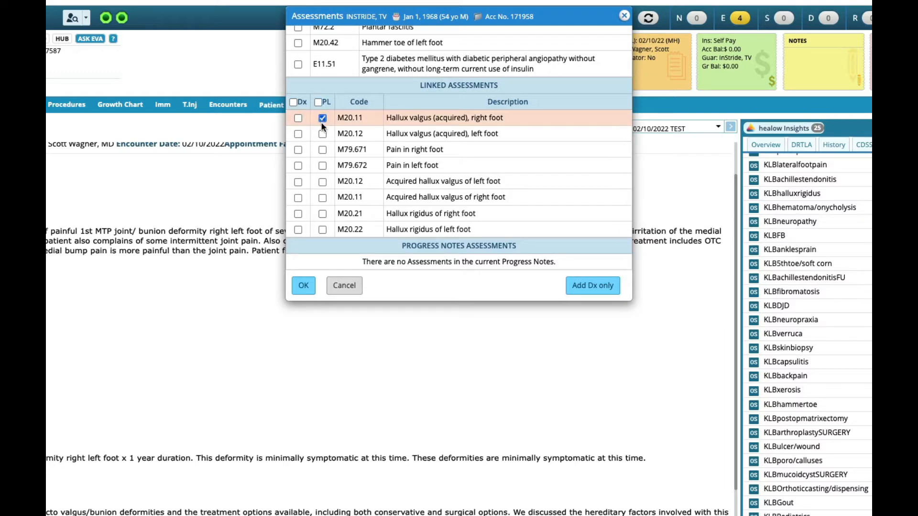
click(322, 150)
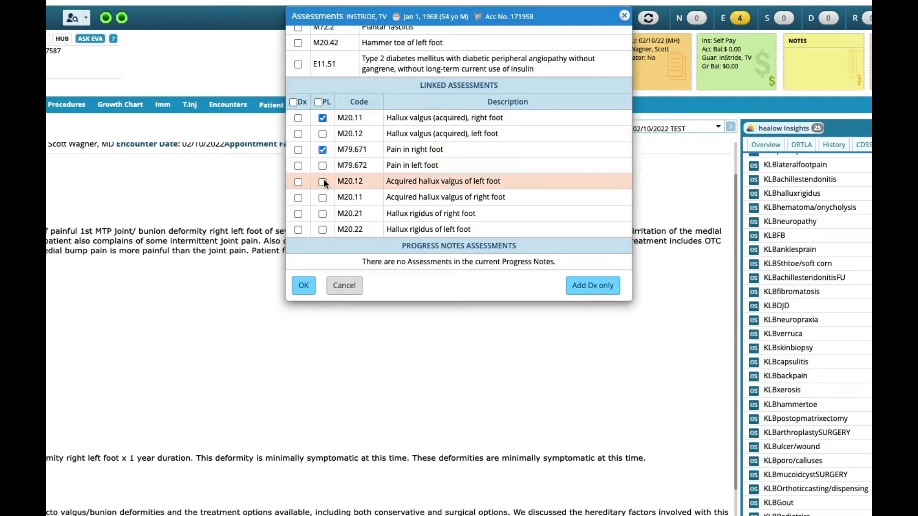
click(322, 198)
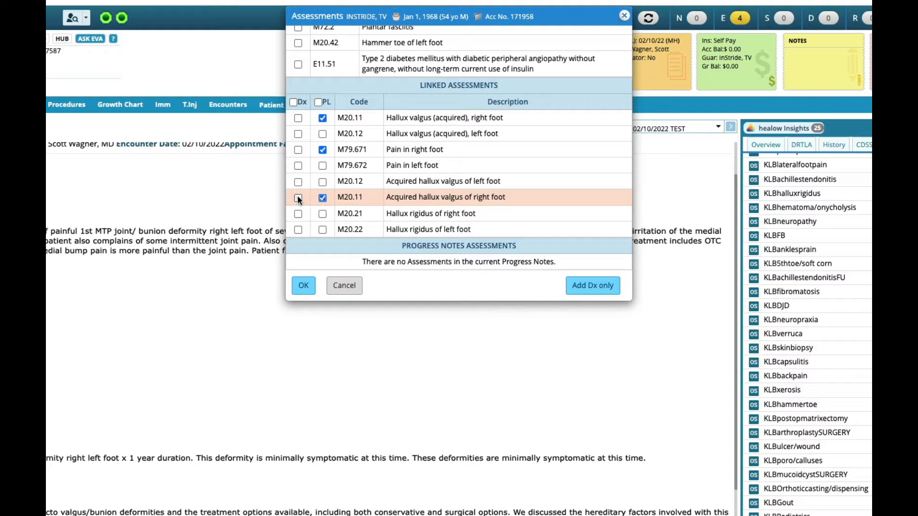
click(297, 197)
click(298, 149)
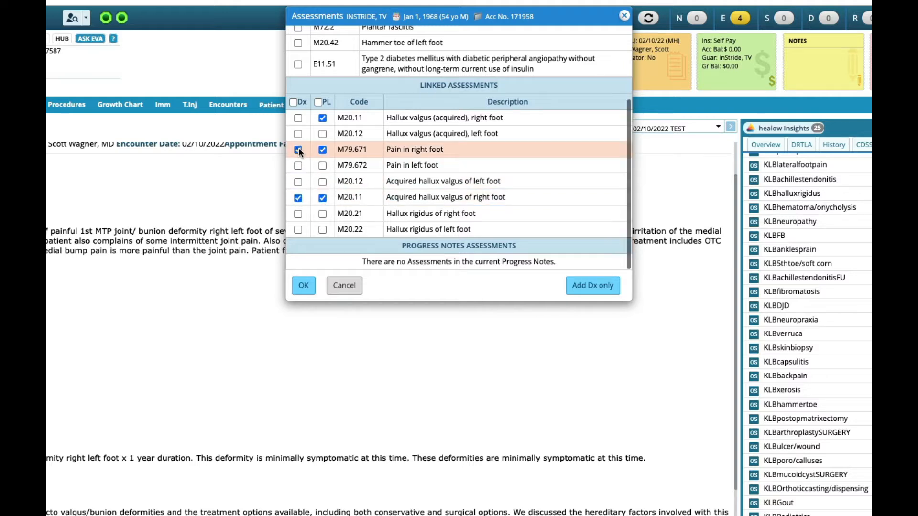
click(297, 118)
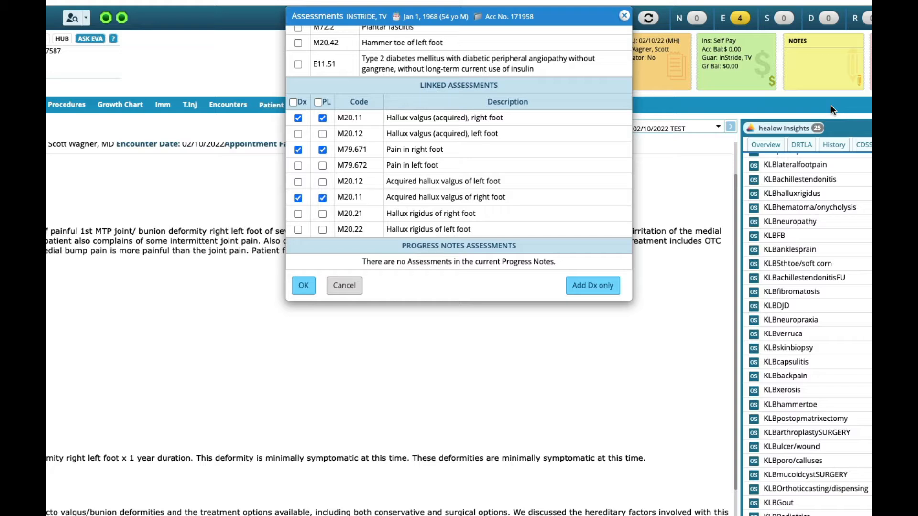
click(301, 286)
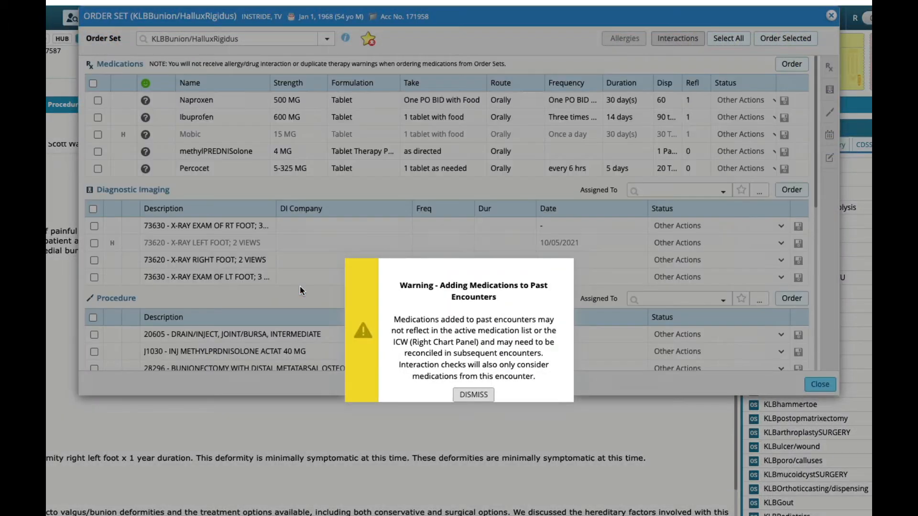
Order Naproxen 500 MG, the 73630 right foot X-ray and the Silipos spacer note from the KLBBunion/HalluxRigidus order set
click(469, 391)
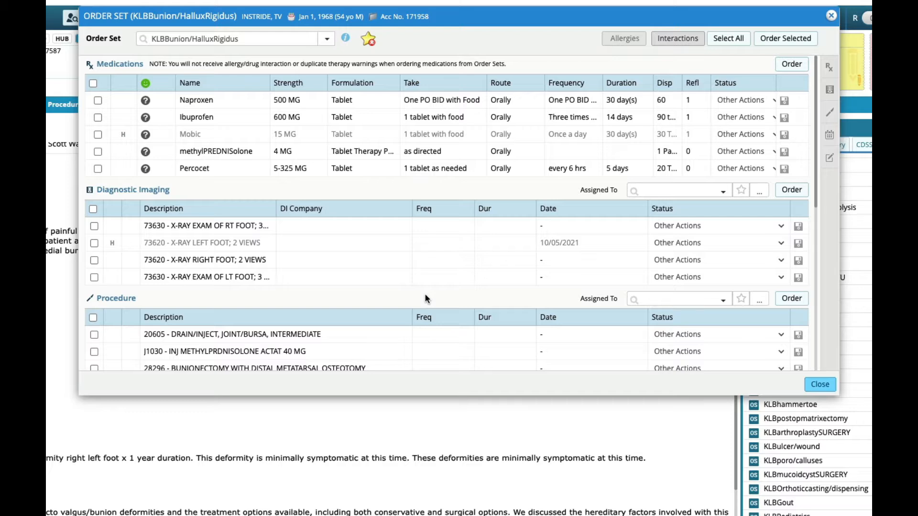
click(97, 101)
click(93, 226)
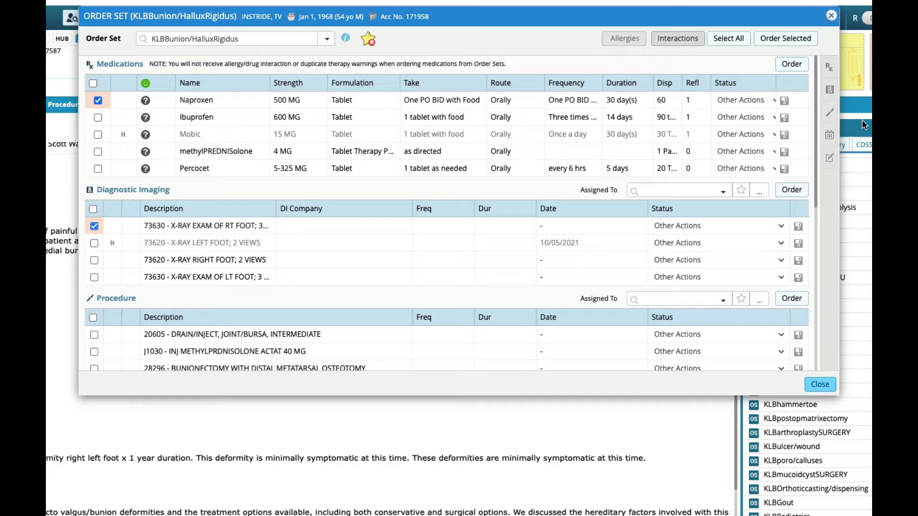
click(828, 89)
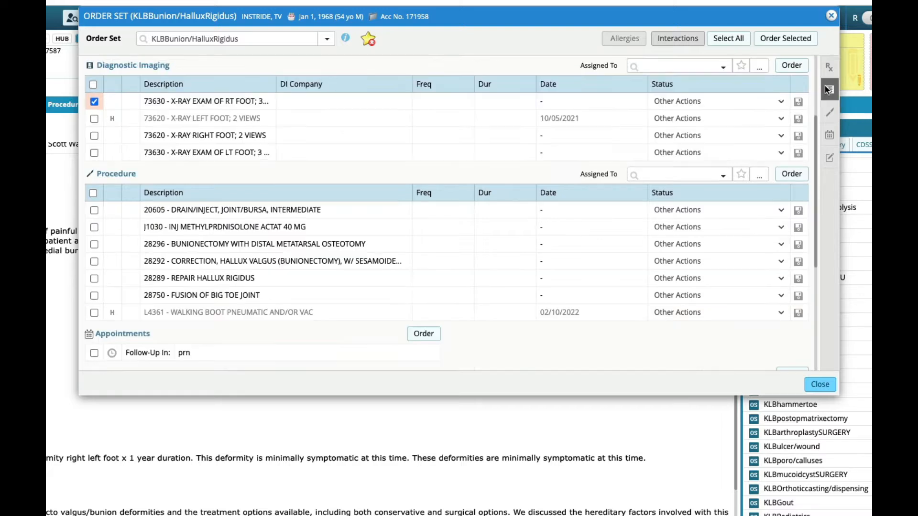
click(830, 134)
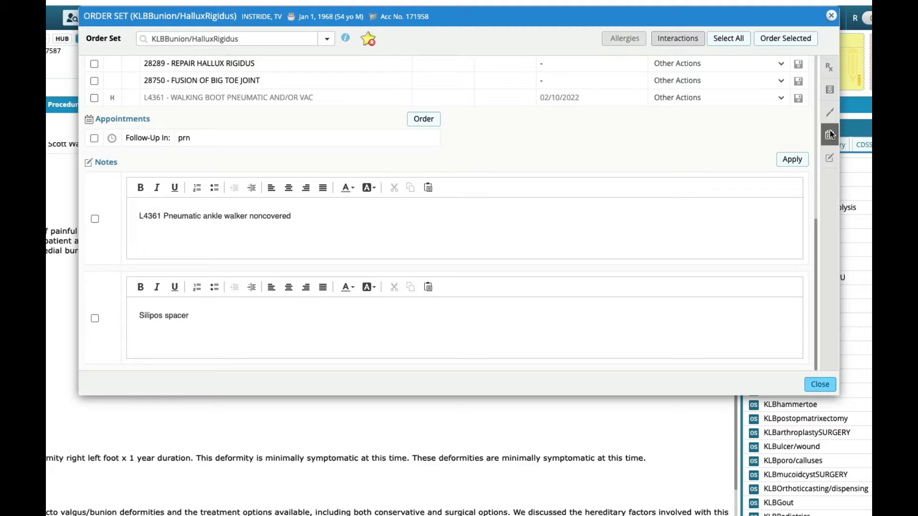
click(829, 117)
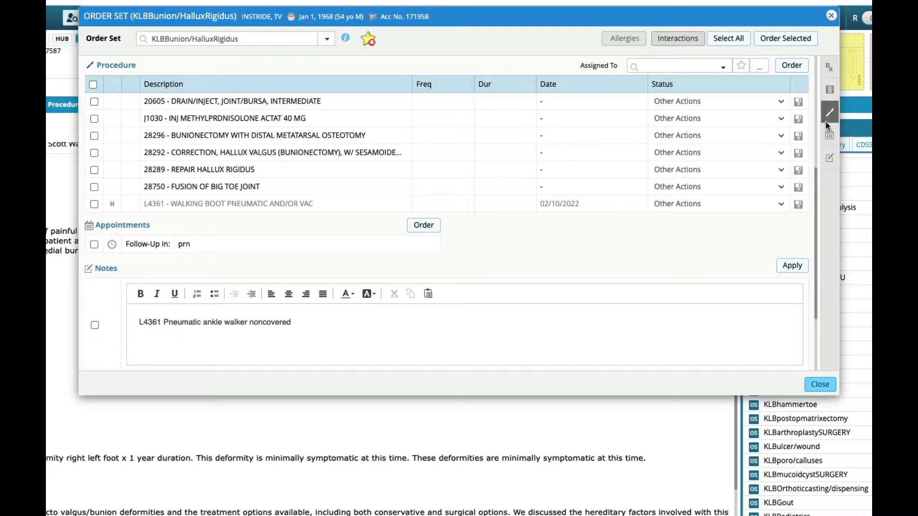
click(828, 134)
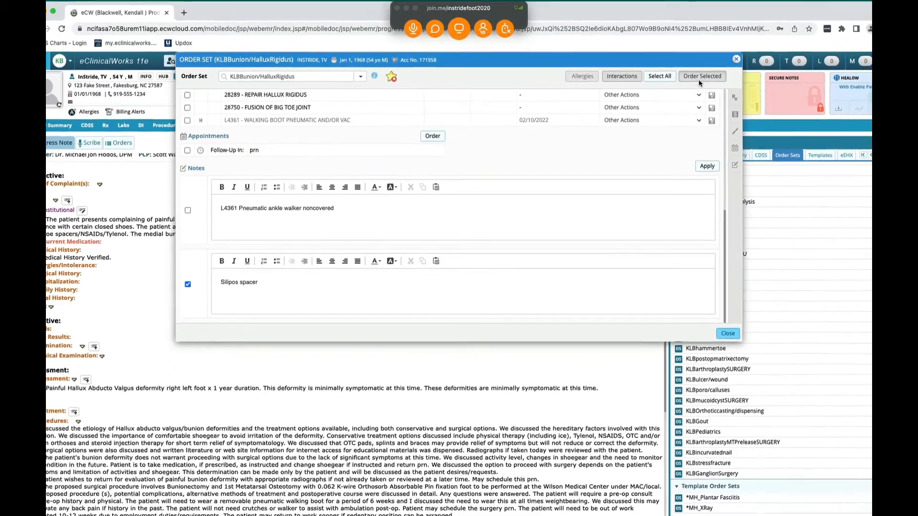
click(748, 55)
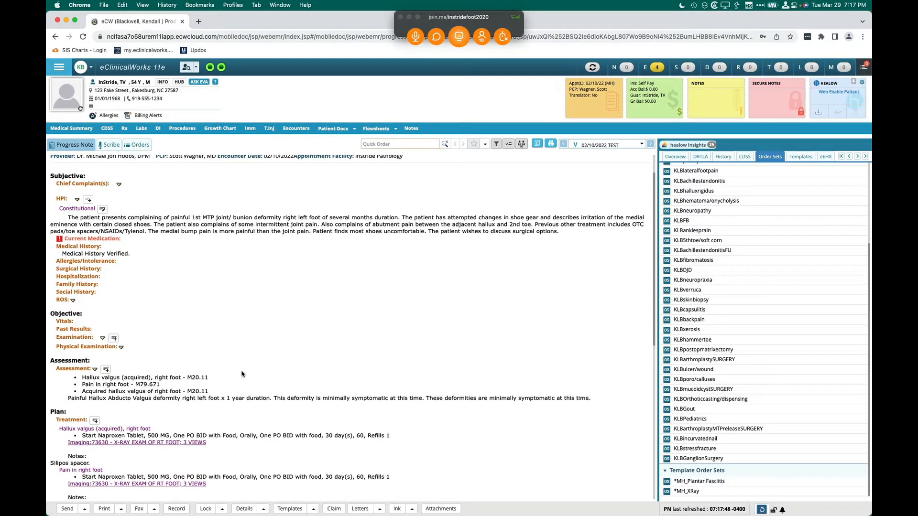
Review the assessment, treatment, procedures and billing sections of the progress note for the ordered items
scroll(182, 386, down, 5)
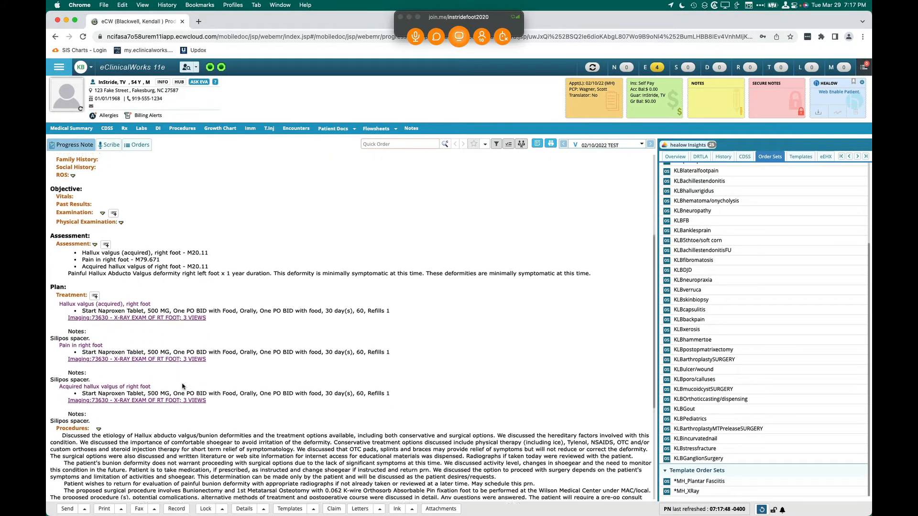
scroll(182, 386, up, 1)
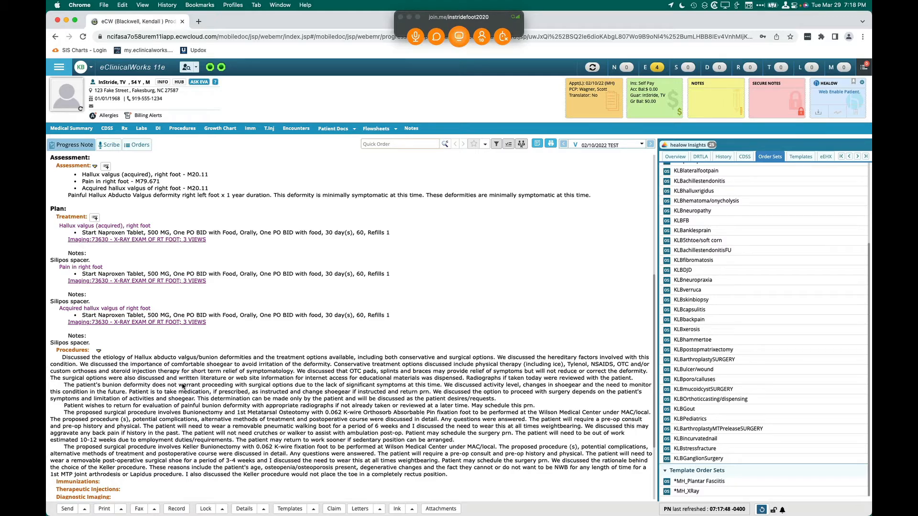
scroll(182, 386, down, 5)
scroll(182, 386, up, 10)
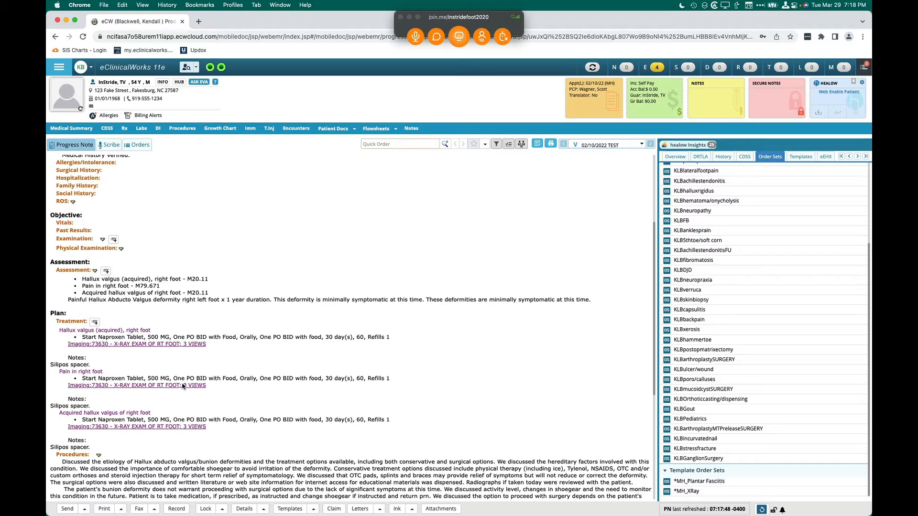
scroll(182, 386, down, 10)
mouse_move(715, 144)
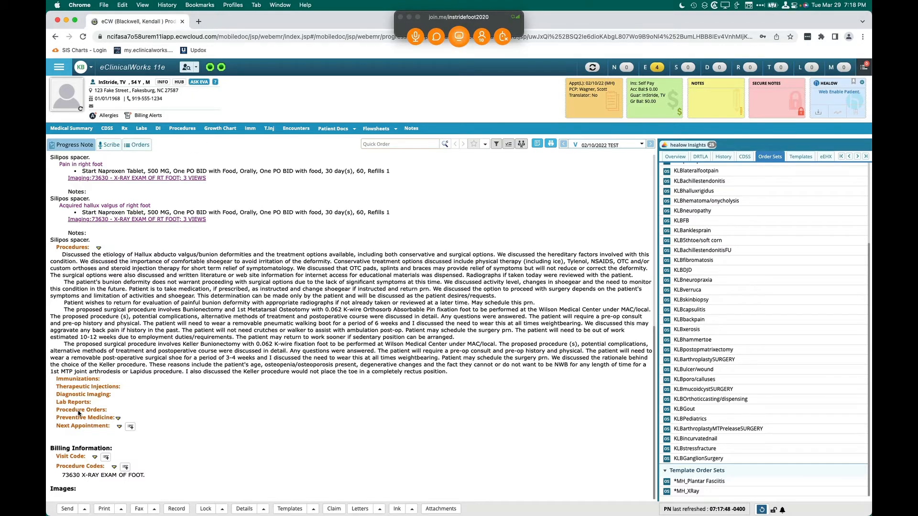
scroll(84, 415, up, 3)
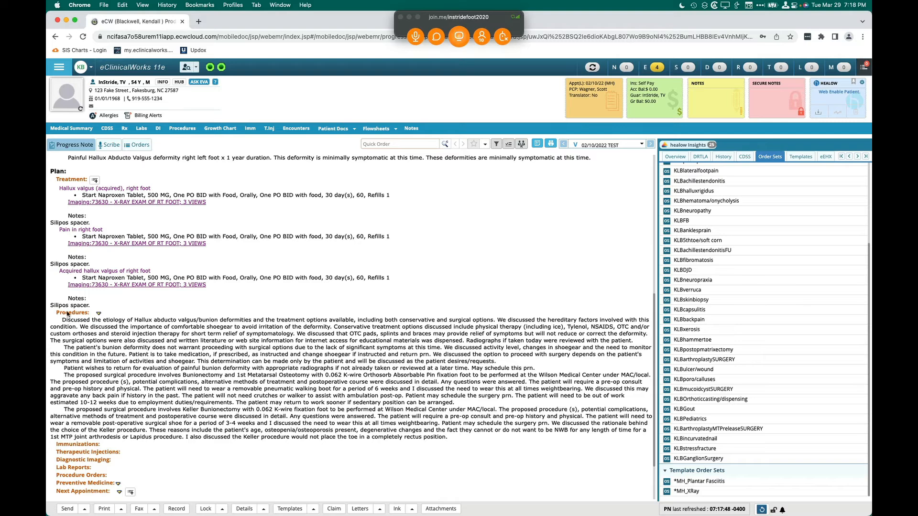
scroll(68, 313, down, 3)
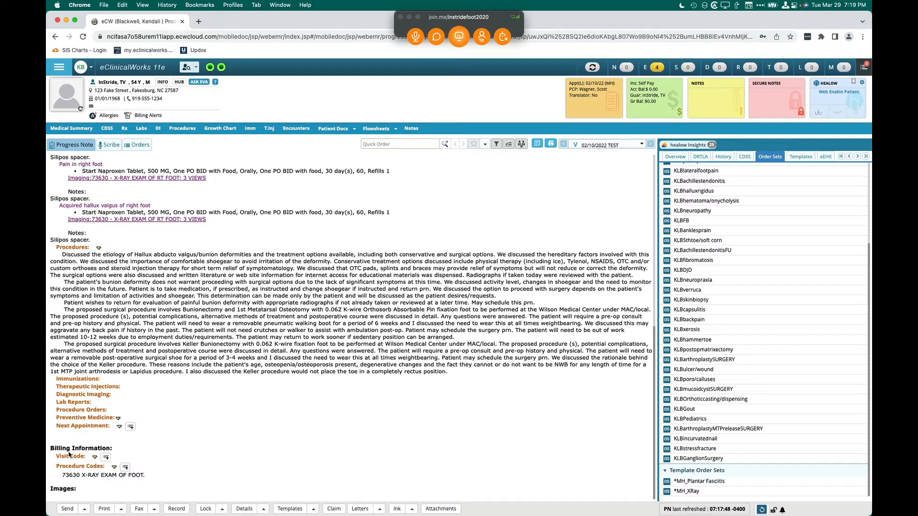
Set the first modifier of the 73630 X-ray exam of foot to RT in the encounter's billing
click(85, 426)
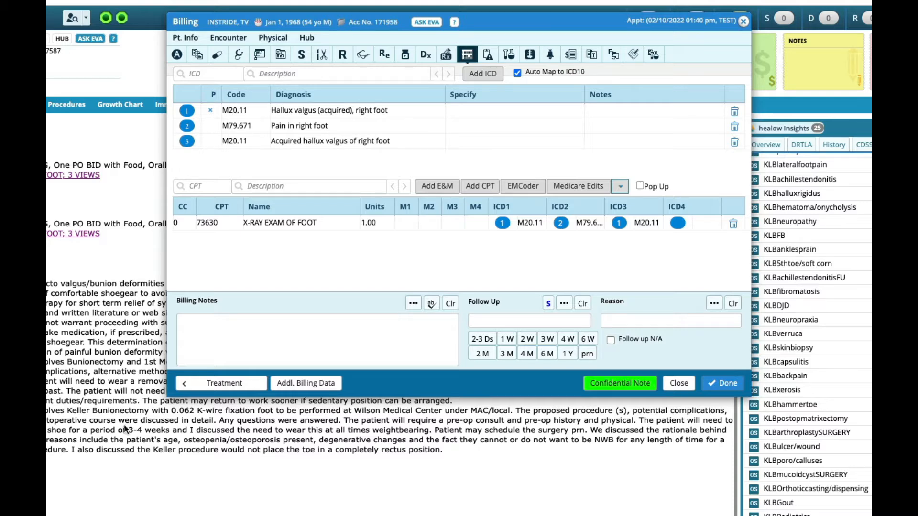
click(403, 223)
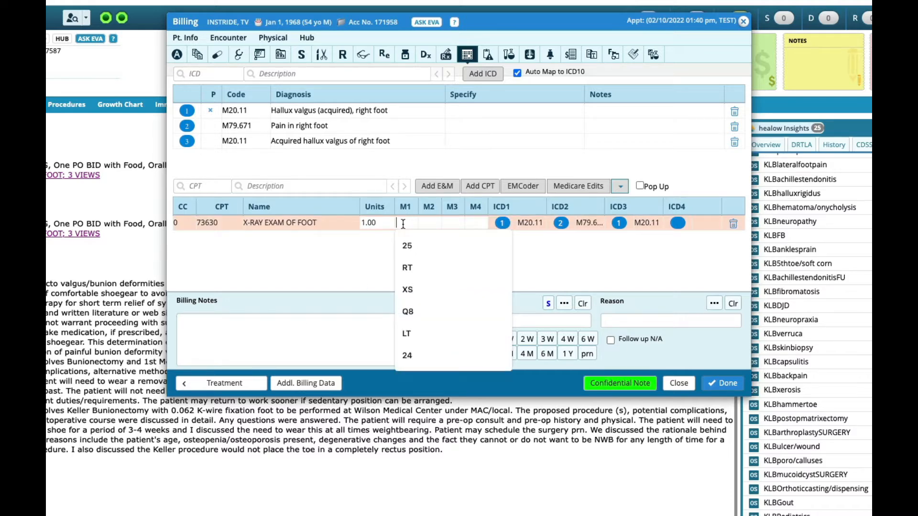
text(RT)
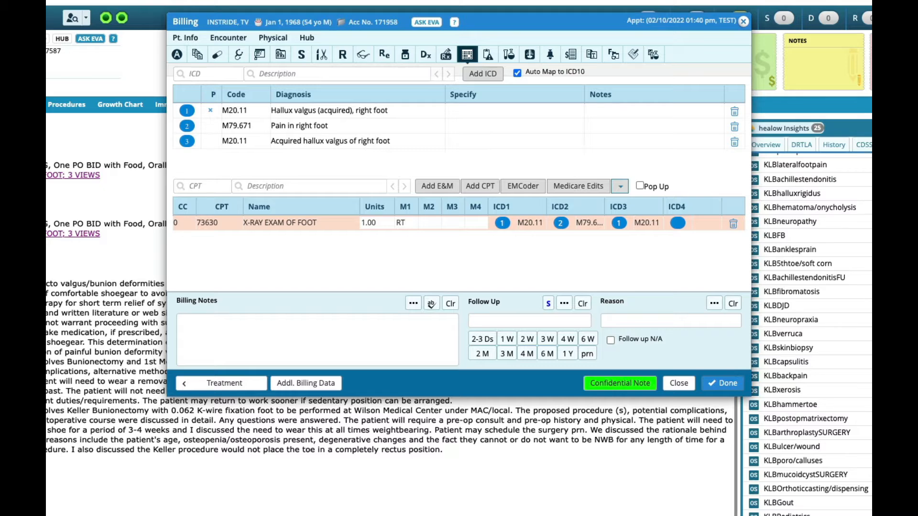
Add the new patient visit code 99203 Office Visit, New Pt., Level 3 to the billing and return to the start of the progress note
click(432, 187)
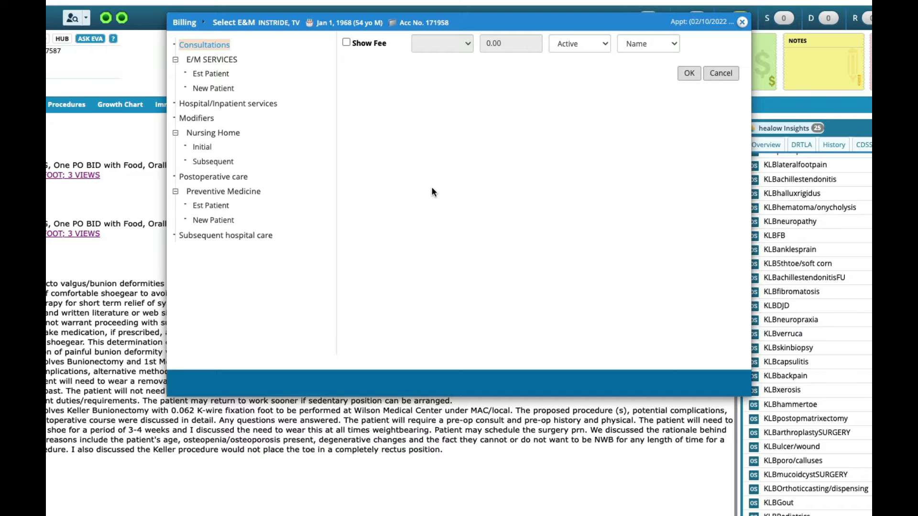
click(211, 88)
click(359, 111)
click(688, 347)
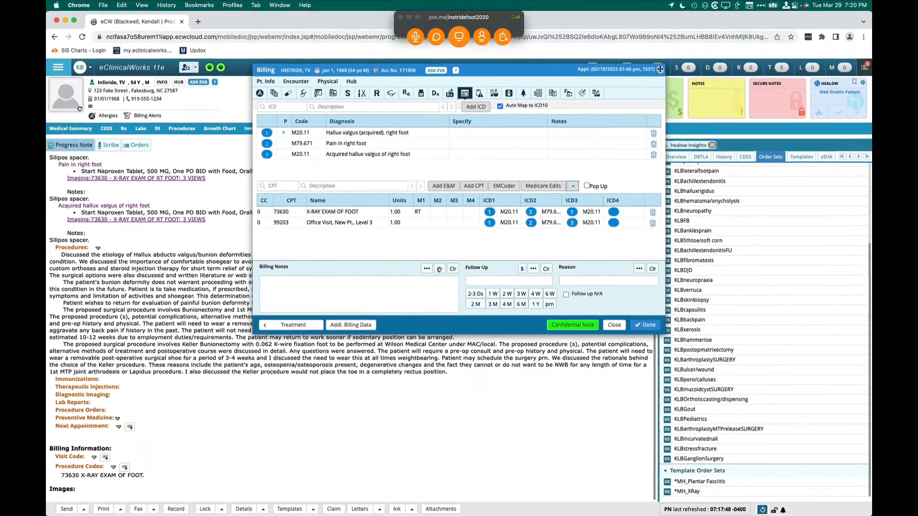
click(671, 63)
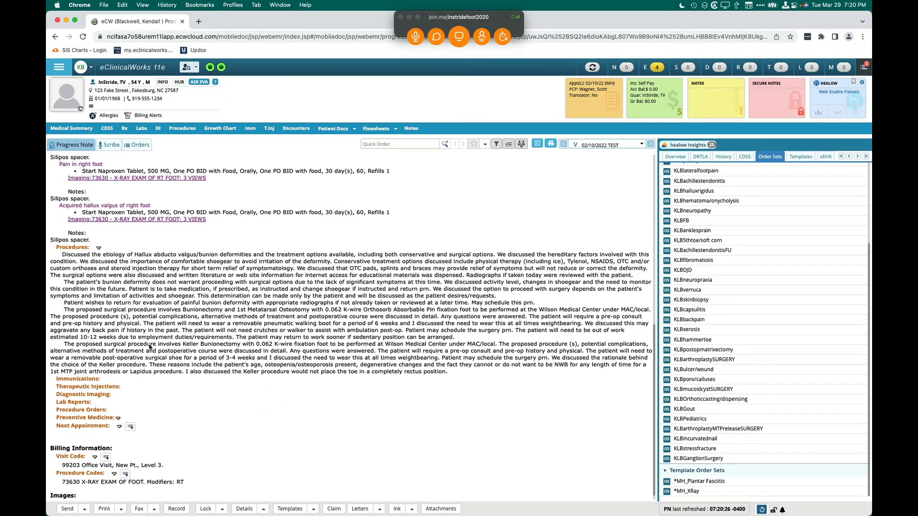
scroll(149, 348, up, 10)
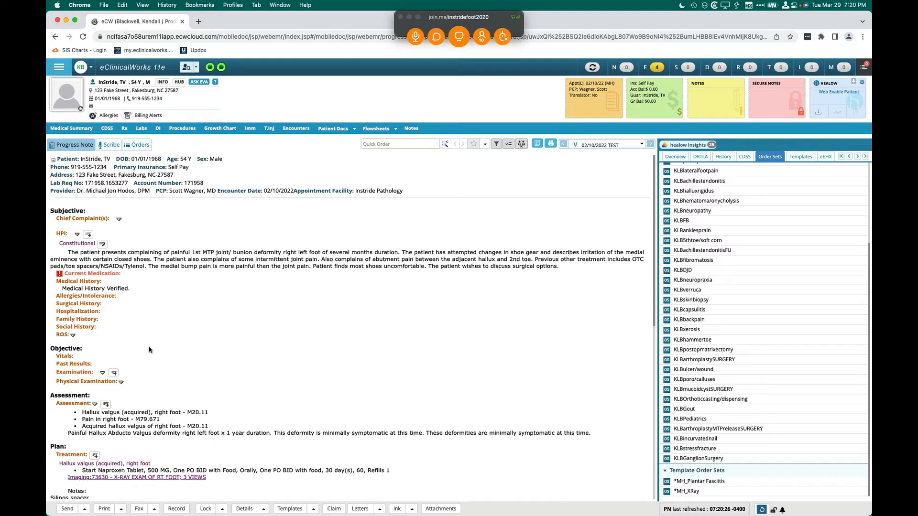
Review the progress note through its plan, including the Procedures editor, and quit the pointer display settings
scroll(150, 350, down, 1)
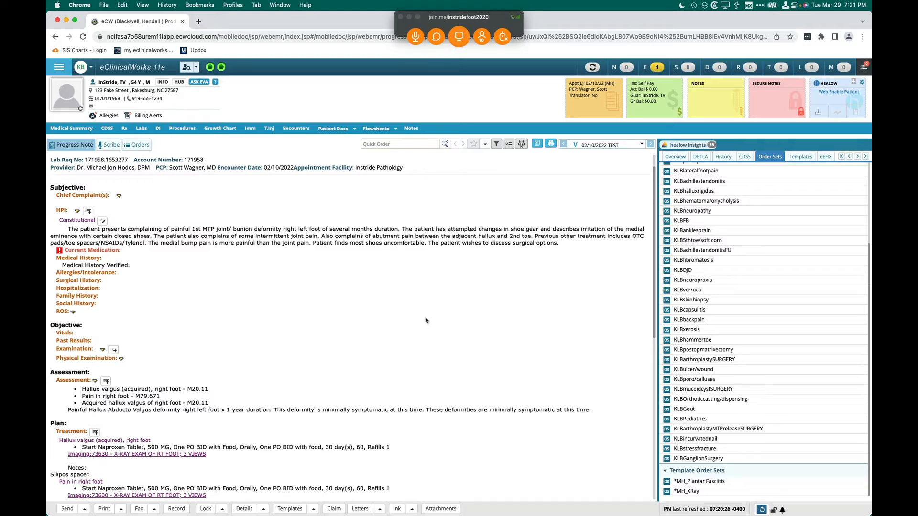
scroll(425, 321, down, 7)
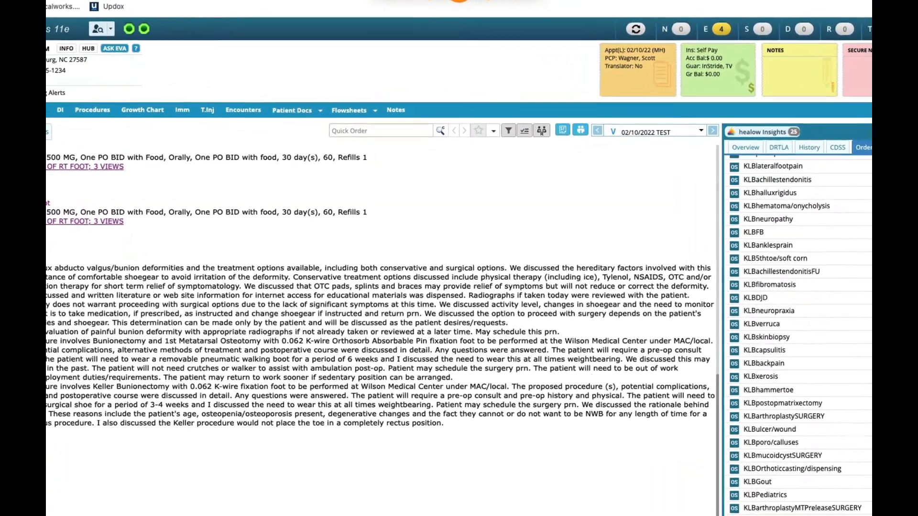
click(48, 246)
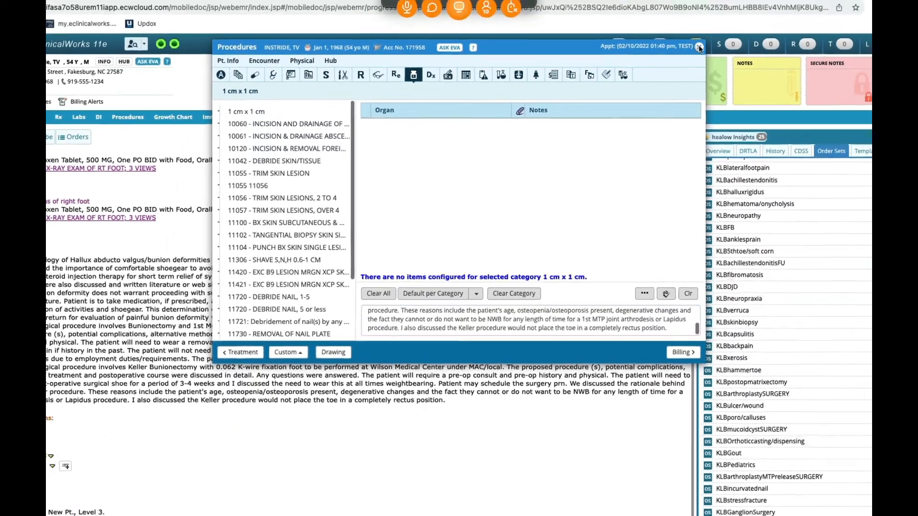
click(743, 21)
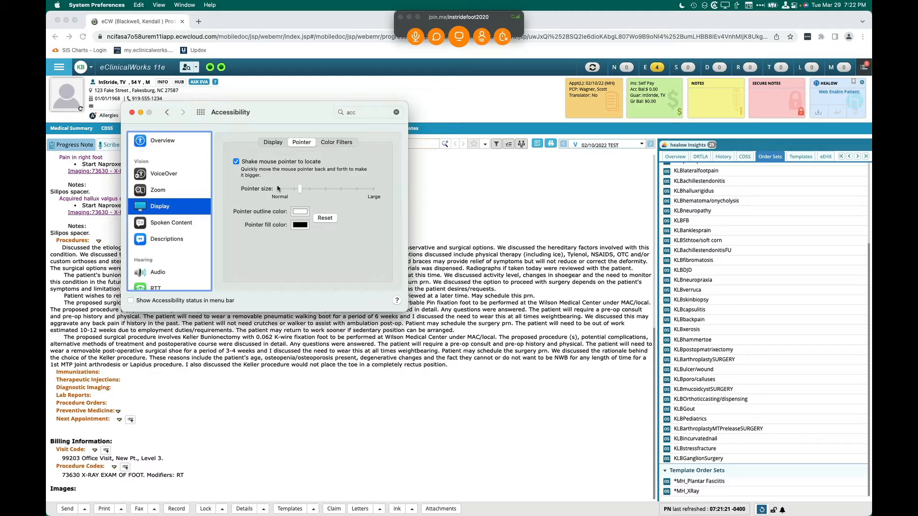
key(super+q)
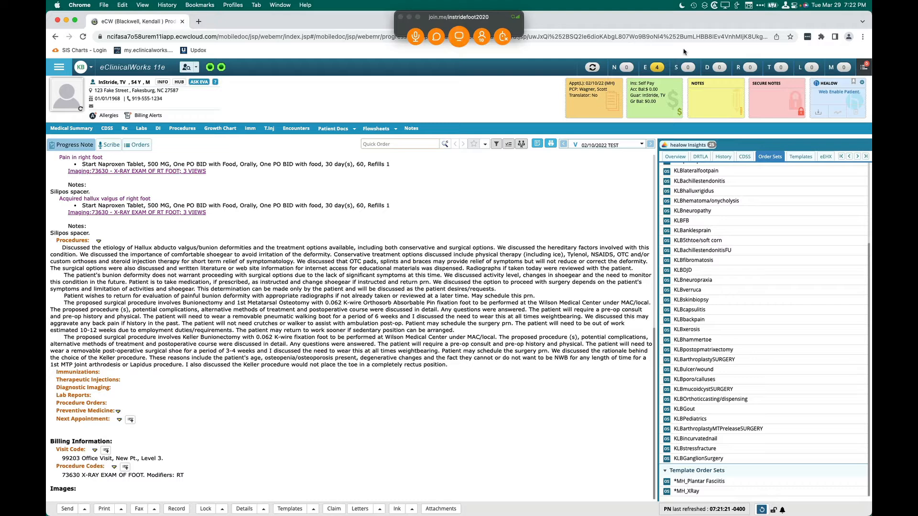
Open the KLBBunion/HalluxRigidus order set using the linked assessment M20.11 Hallux valgus (acquired), right foot, and dismiss the past-encounter warning
mouse_move(675, 69)
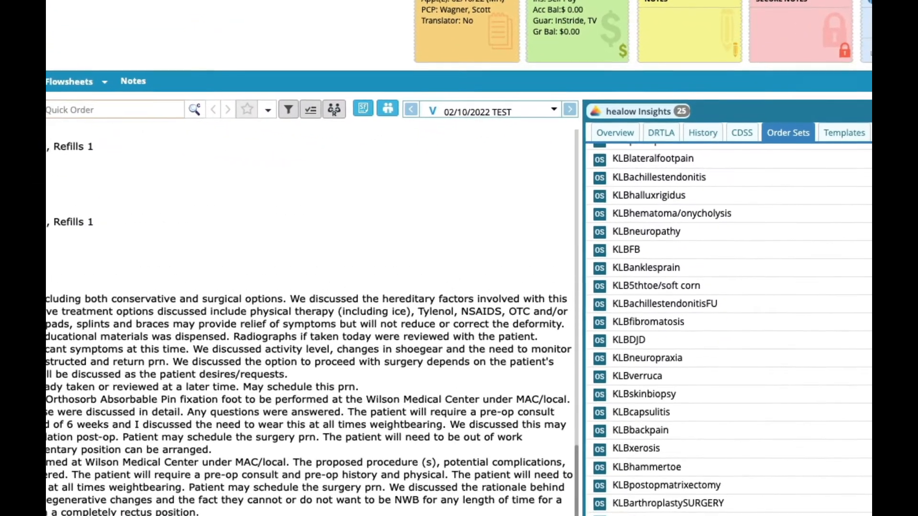
scroll(802, 484, up, 5)
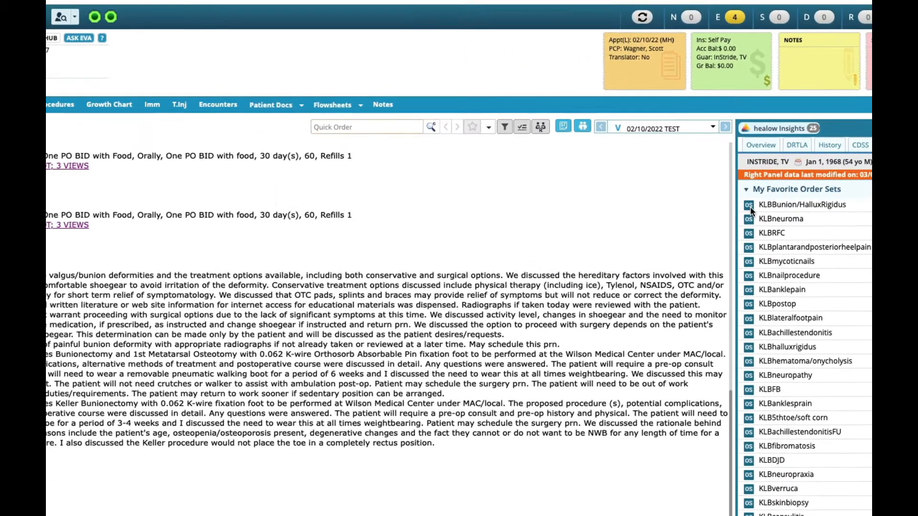
click(639, 209)
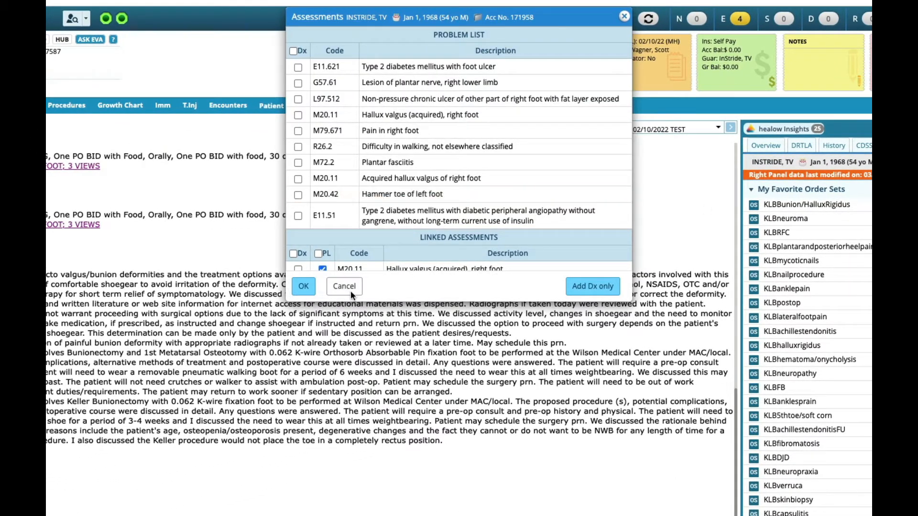
click(302, 287)
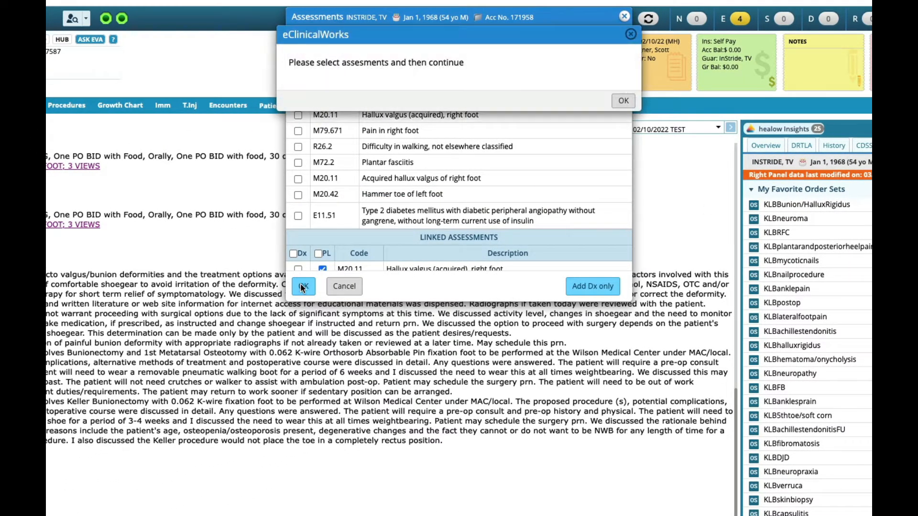
click(622, 101)
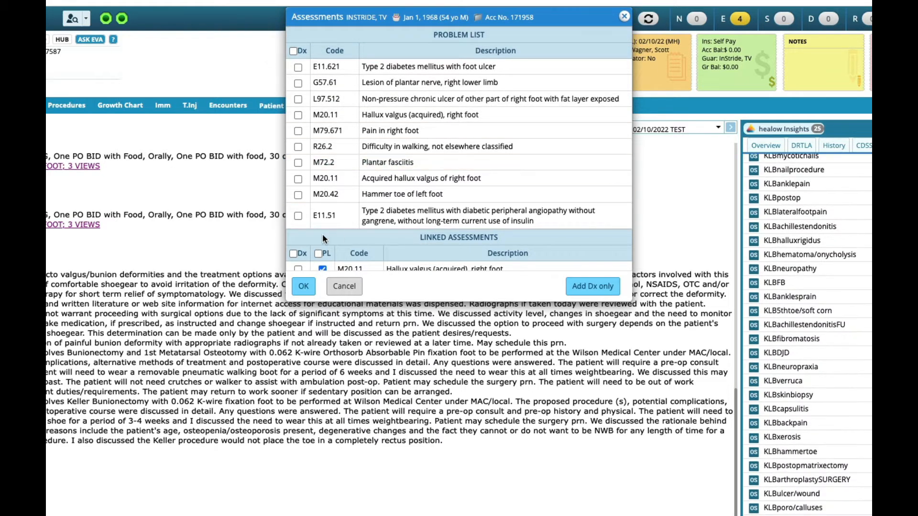
scroll(322, 234, down, 2)
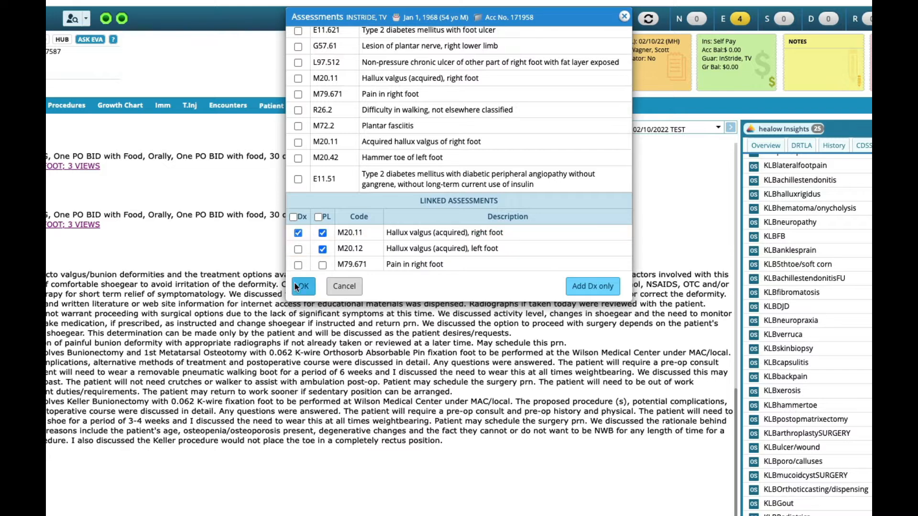
click(300, 286)
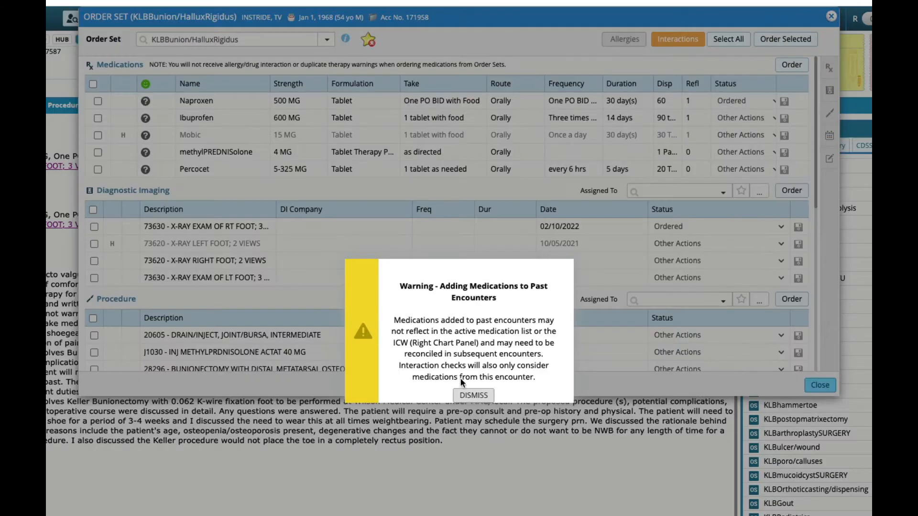
click(473, 395)
Order procedures 28296 Bunionectomy with Distal Metatarsal Osteotomy and L4361 Walking Boot from the order set, and check them in the note's billing information
scroll(428, 233, down, 3)
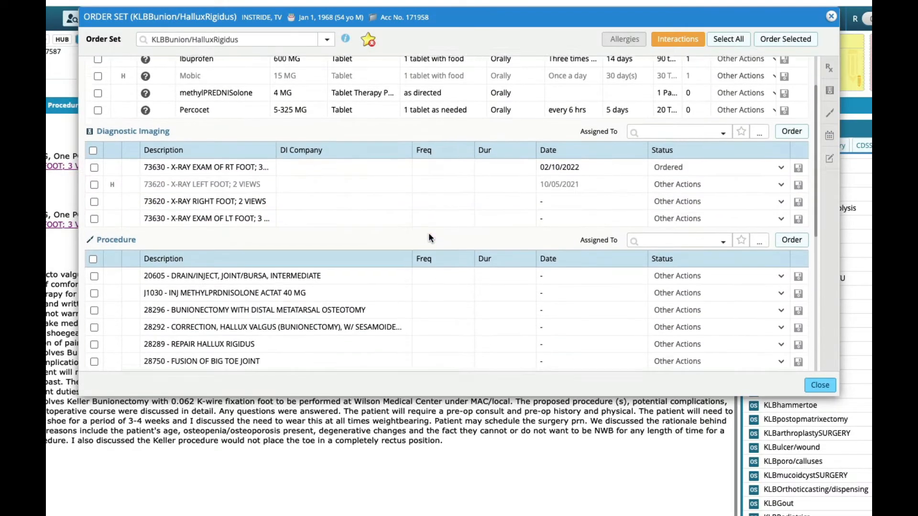
scroll(428, 233, down, 1)
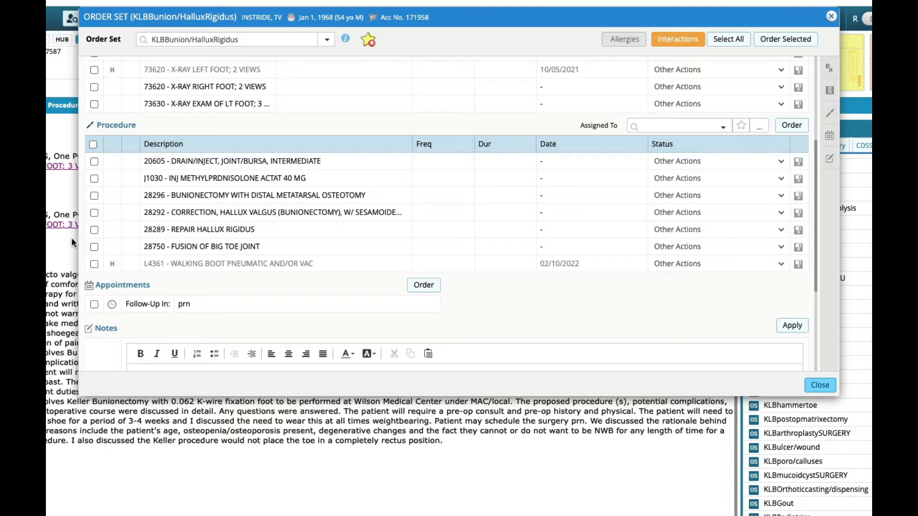
click(94, 196)
click(94, 264)
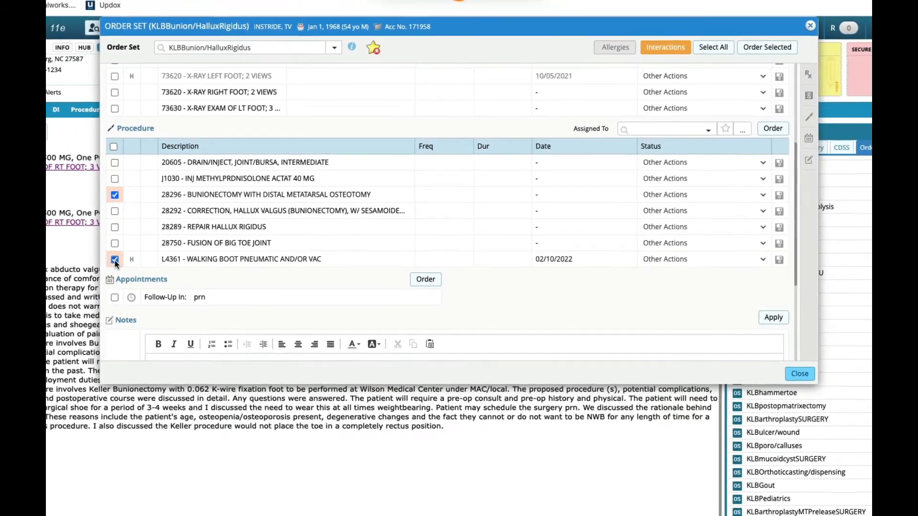
click(697, 81)
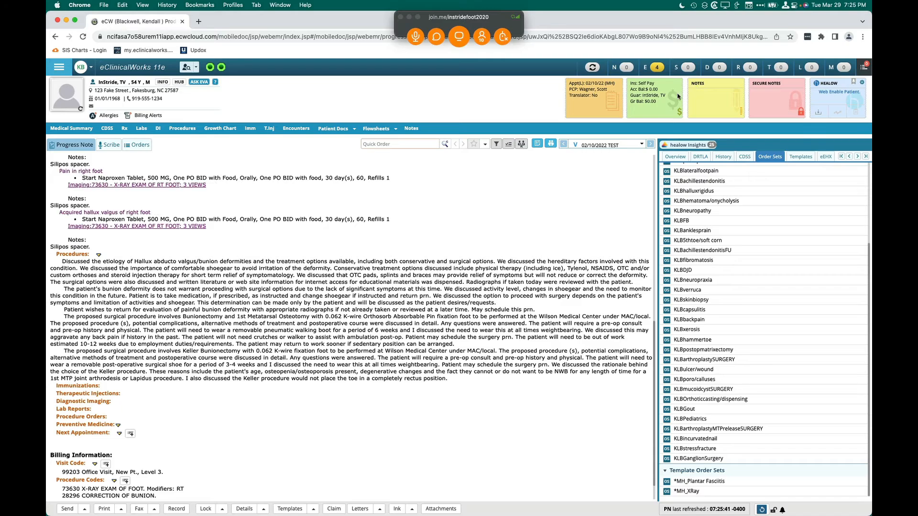
scroll(335, 250, up, 5)
scroll(334, 250, down, 5)
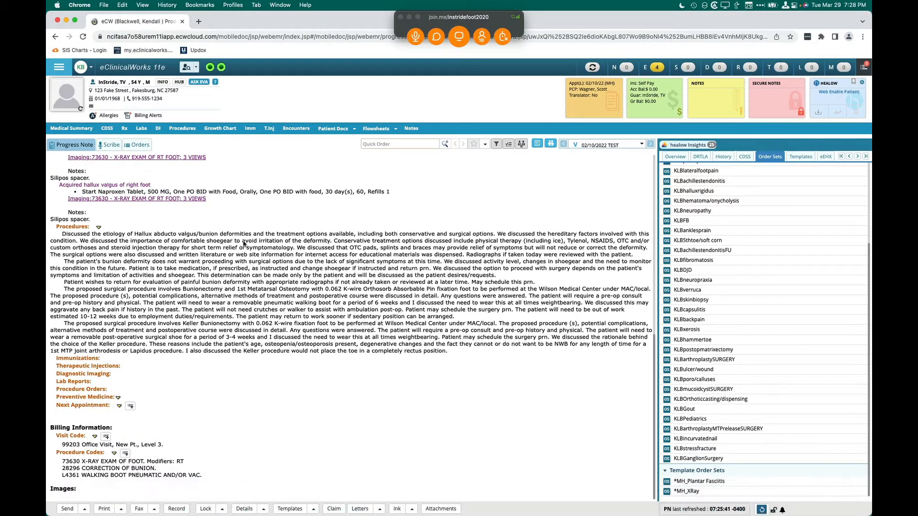
Open Order Set Administration from the favorites and search the order sets for KLB
click(59, 67)
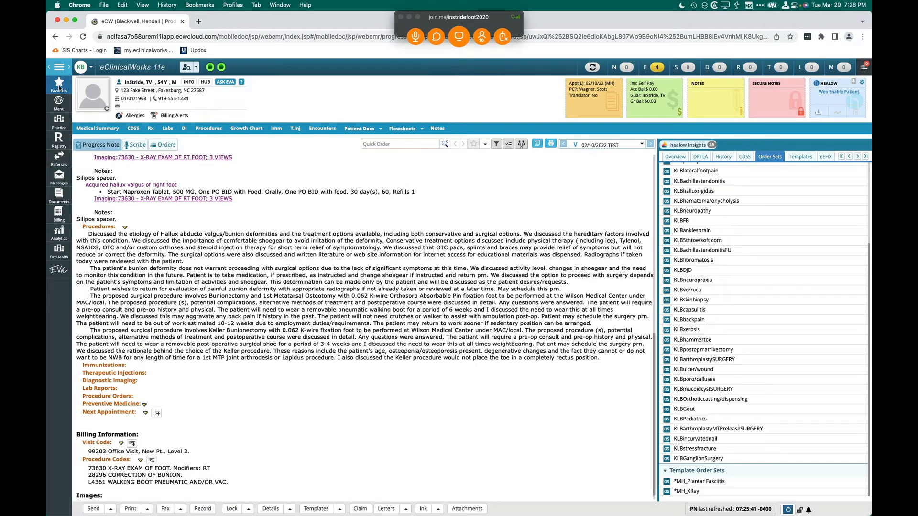
click(58, 86)
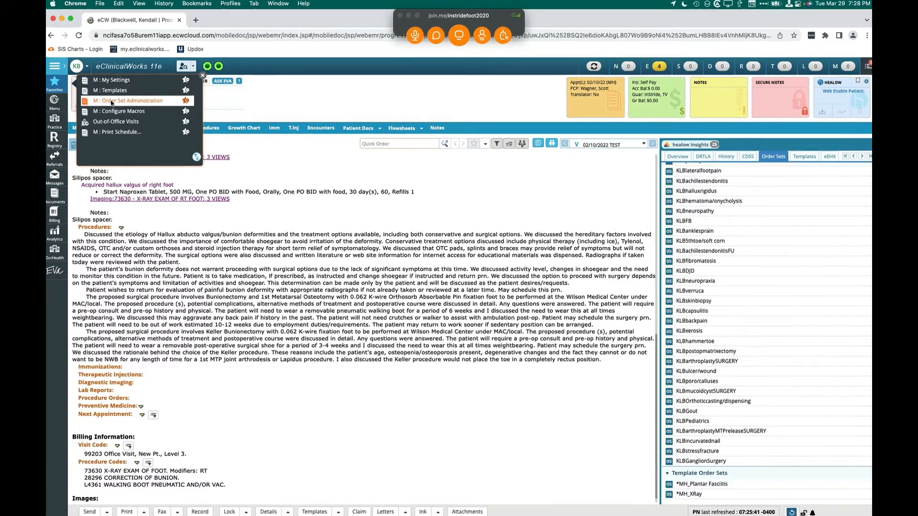
click(113, 102)
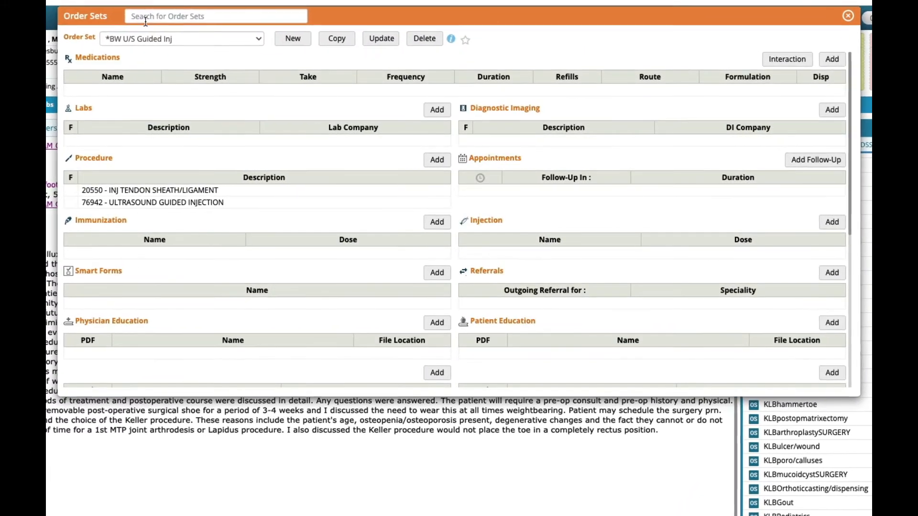
click(146, 21)
text(KLB)
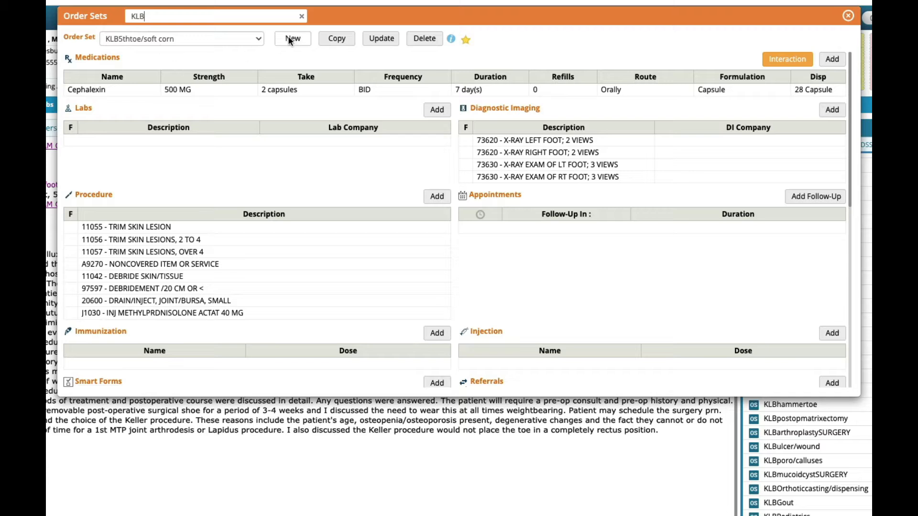
Load the KLBBunion/HalluxRigidus practice order set in the Order Sets window
click(258, 39)
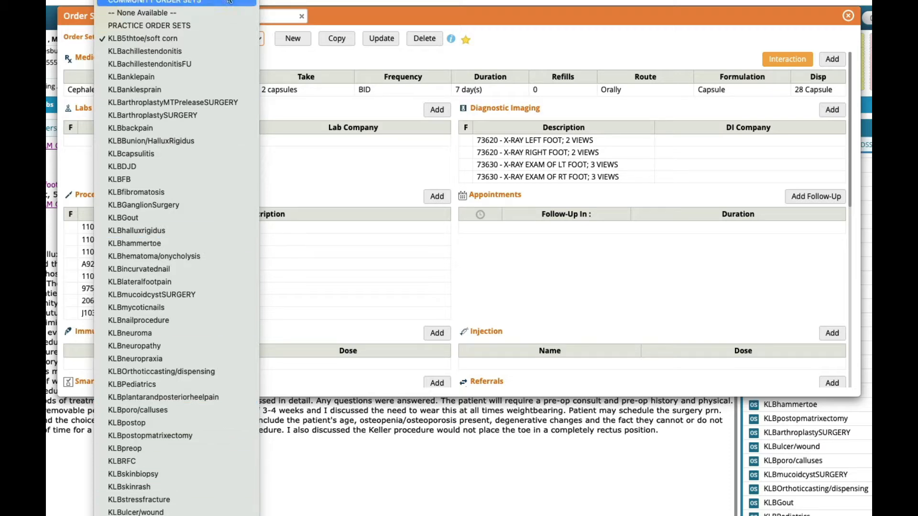
click(291, 15)
click(210, 38)
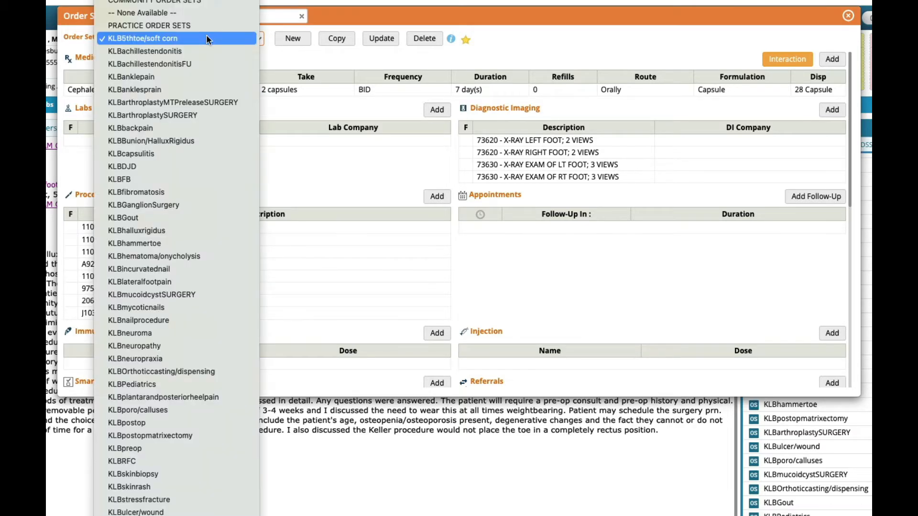
text(klbbu)
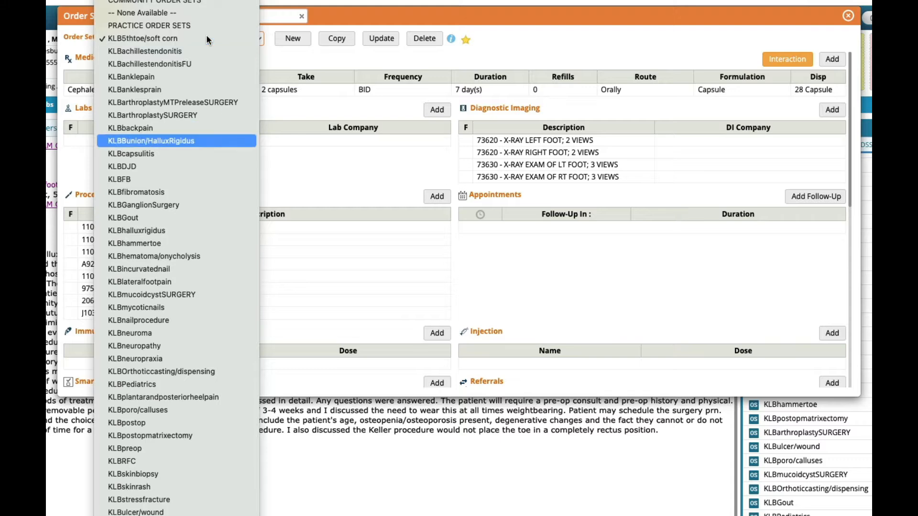
click(190, 138)
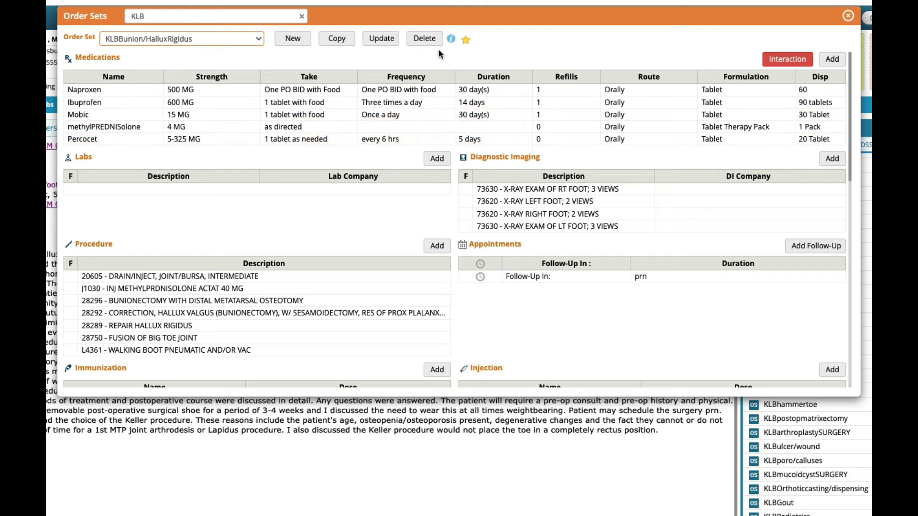
Examine the order set's trigger and linked diagnosis details, contents and saved notes, and close the Order Sets window
click(450, 38)
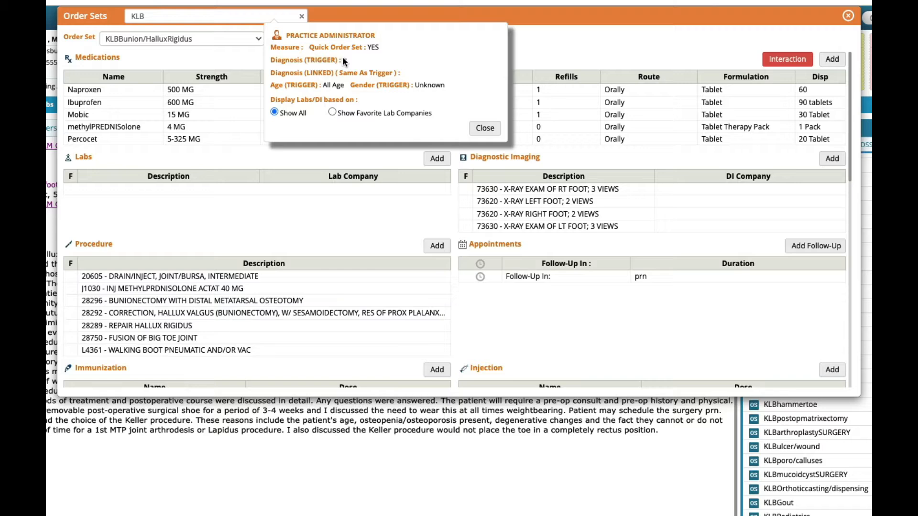
click(485, 128)
scroll(487, 127, down, 10)
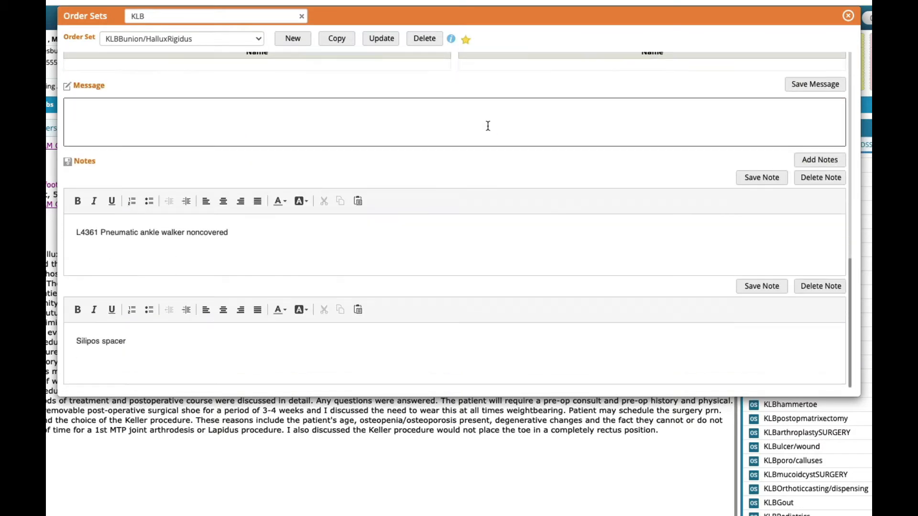
scroll(488, 130, up, 10)
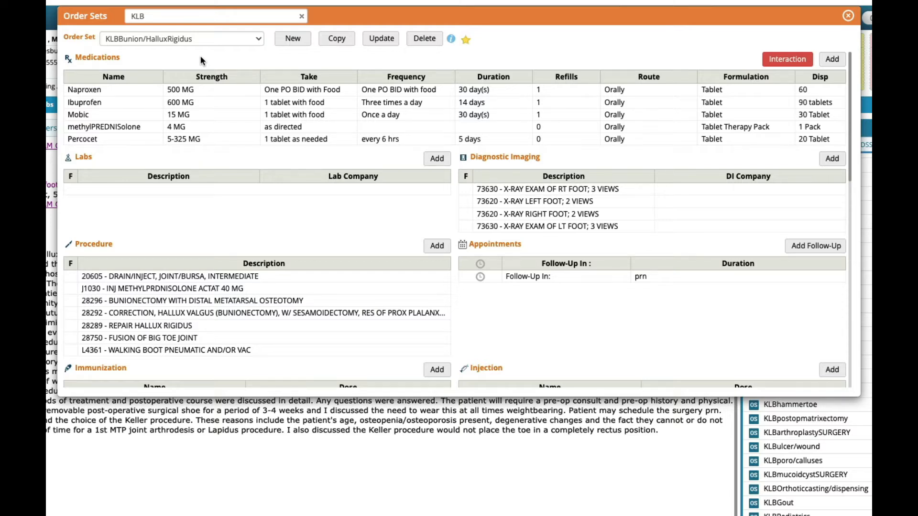
click(846, 17)
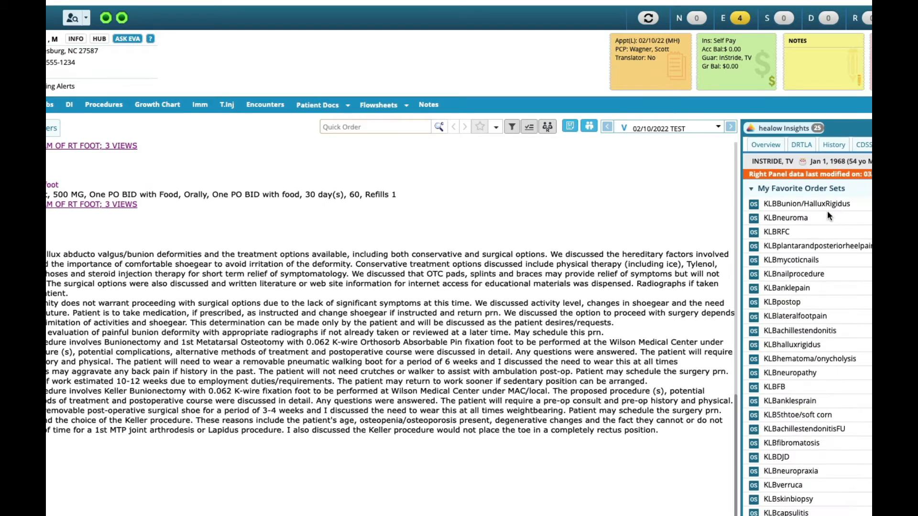
Examine the problem list, linked and progress notes assessments offered by the KLBBunion/HalluxRigidus order set, and close the assessments without choosing any
click(752, 205)
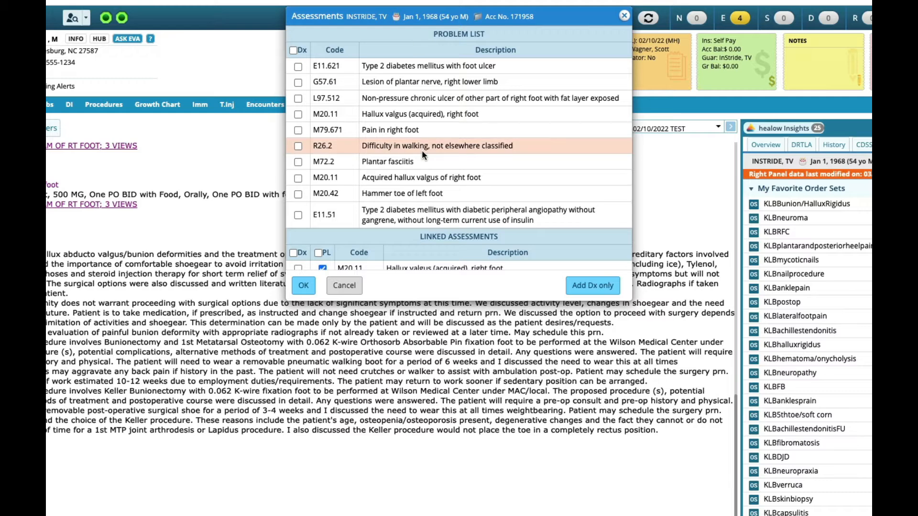
scroll(422, 150, down, 5)
scroll(421, 167, up, 5)
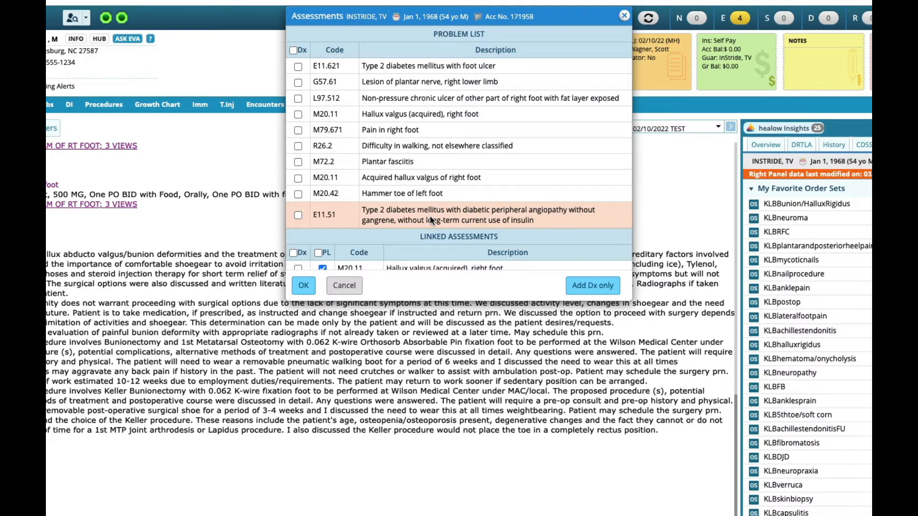
scroll(441, 235, down, 3)
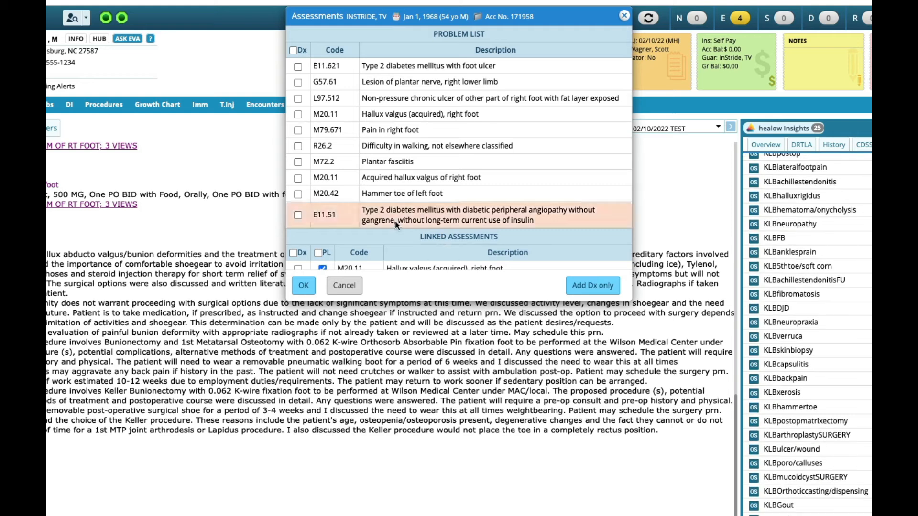
scroll(409, 260, down, 4)
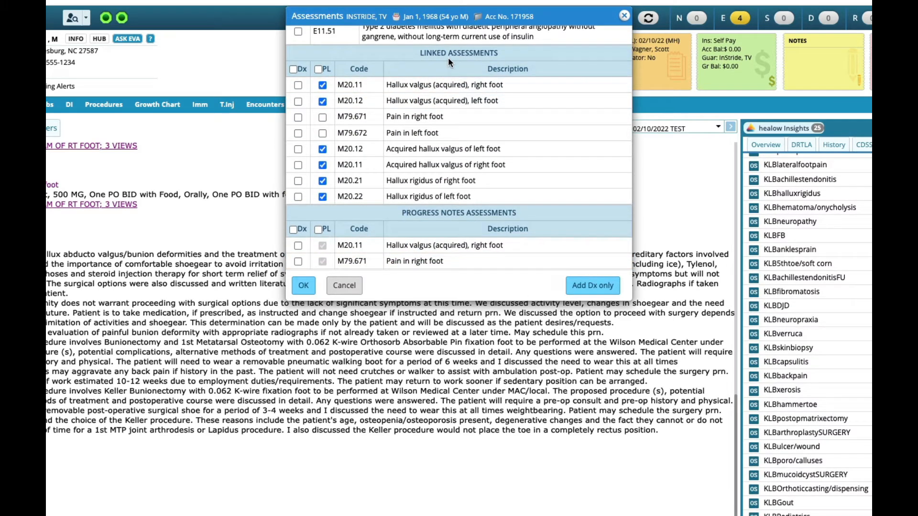
scroll(752, 176, up, 3)
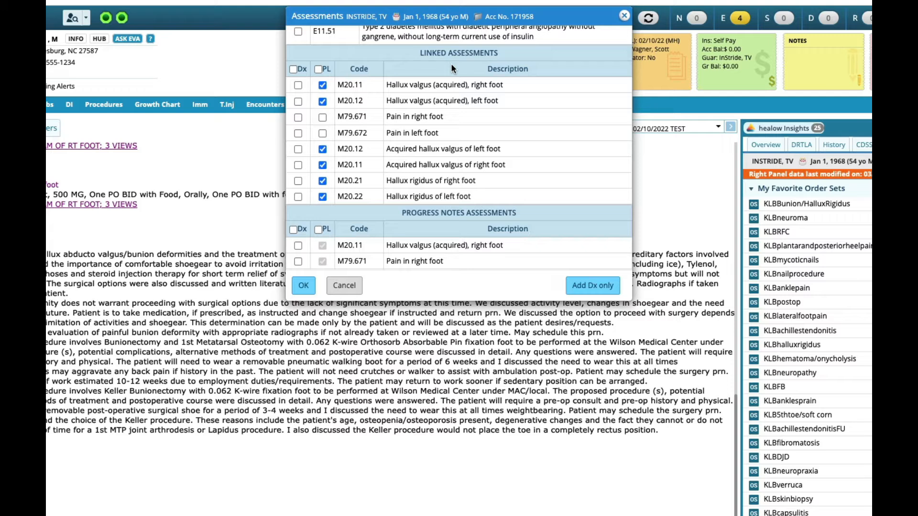
click(625, 15)
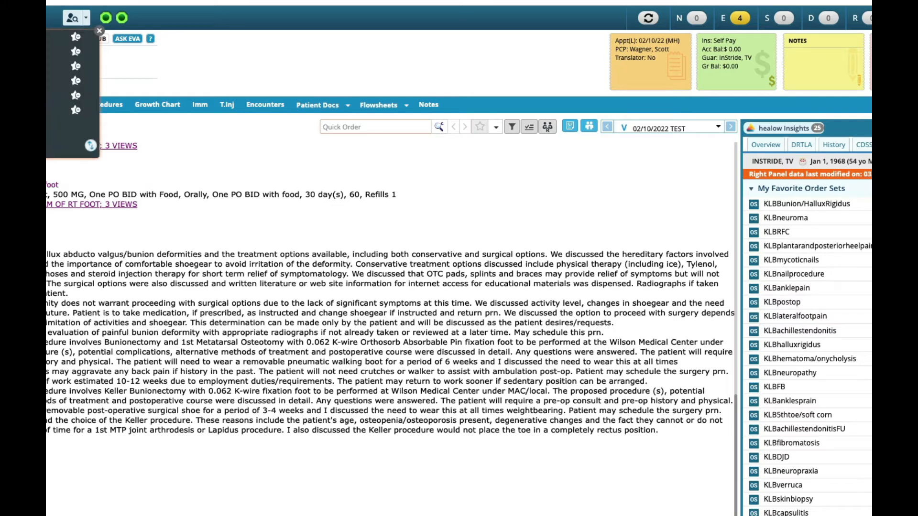
Open Order Set Administration and create a new order set described as *MH_Test Order Set, with Quick Order Set left at No
click(50, 66)
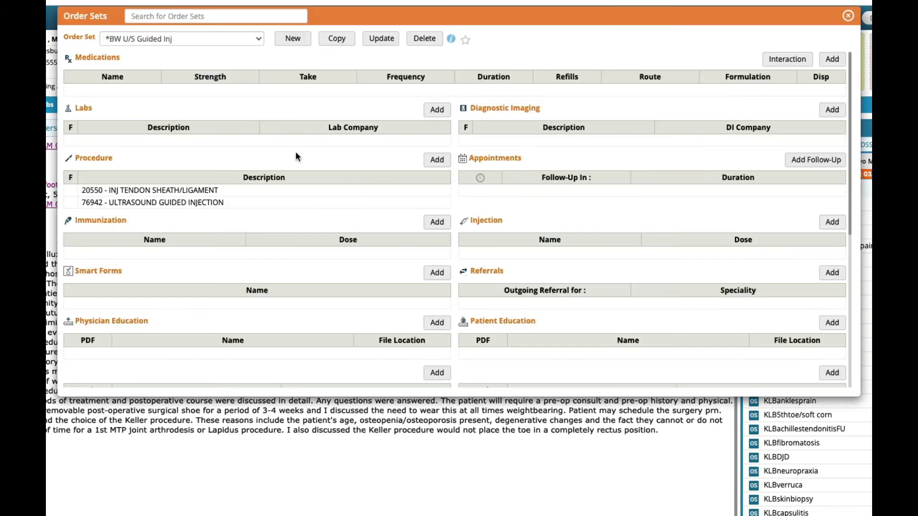
click(291, 39)
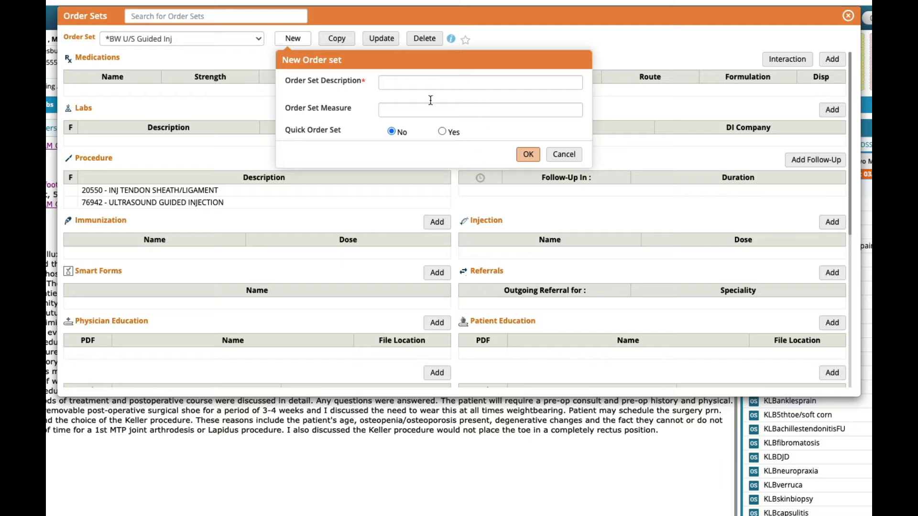
click(421, 85)
text(*MH)
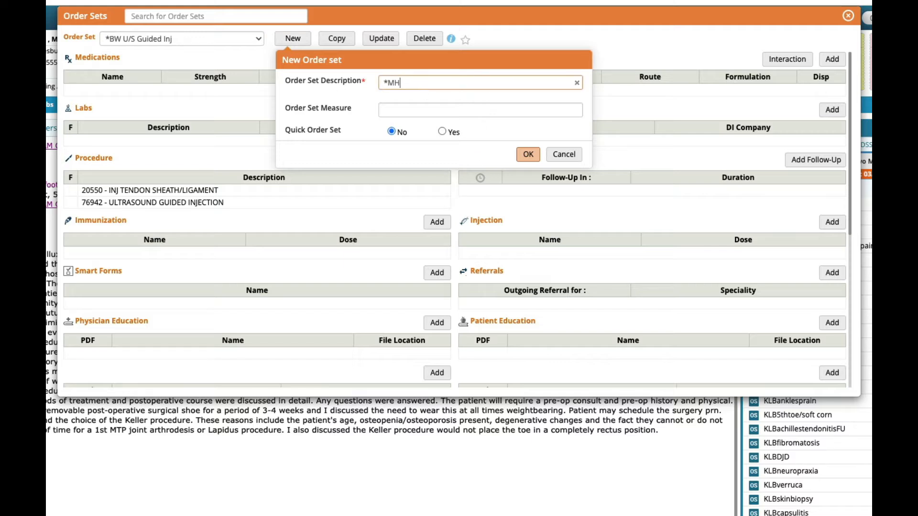
text(_Test Order Set)
click(529, 154)
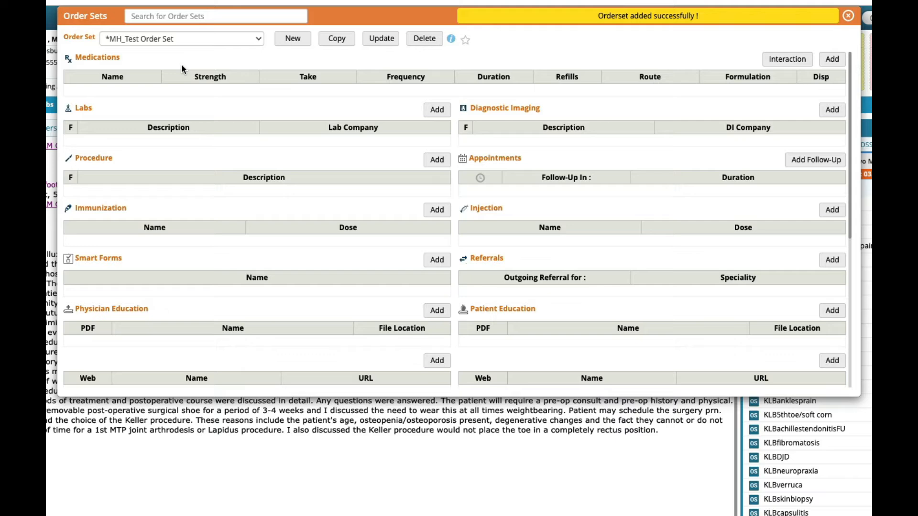
Examine the new order set's sections and its update options, and close the update dialog without changes
scroll(218, 126, down, 6)
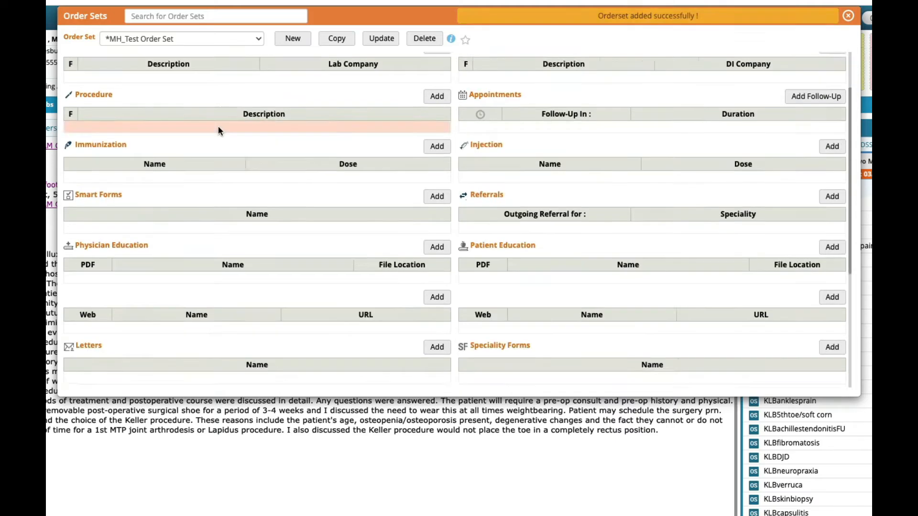
scroll(219, 127, up, 6)
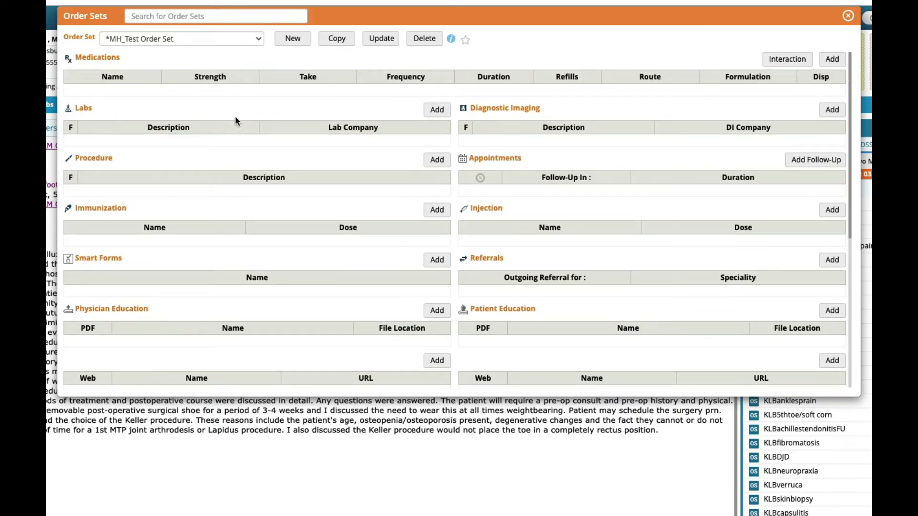
click(378, 45)
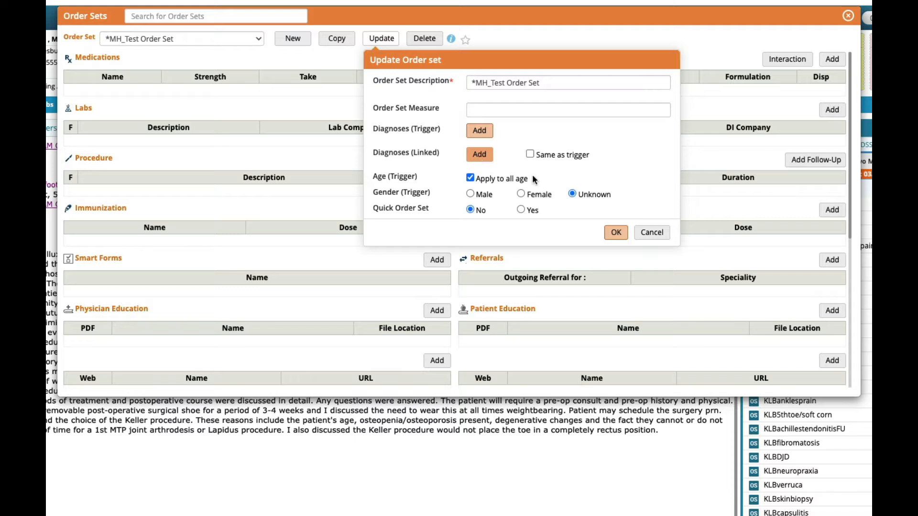
click(652, 232)
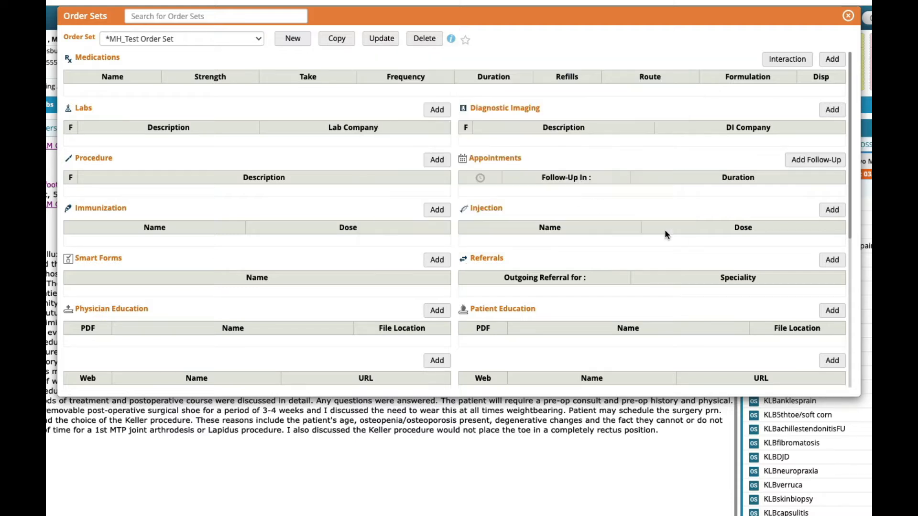
Load the KLBBunion/HalluxRigidus order set by searching for klbbu, examine its update settings, and cancel the update
click(166, 19)
text(klb)
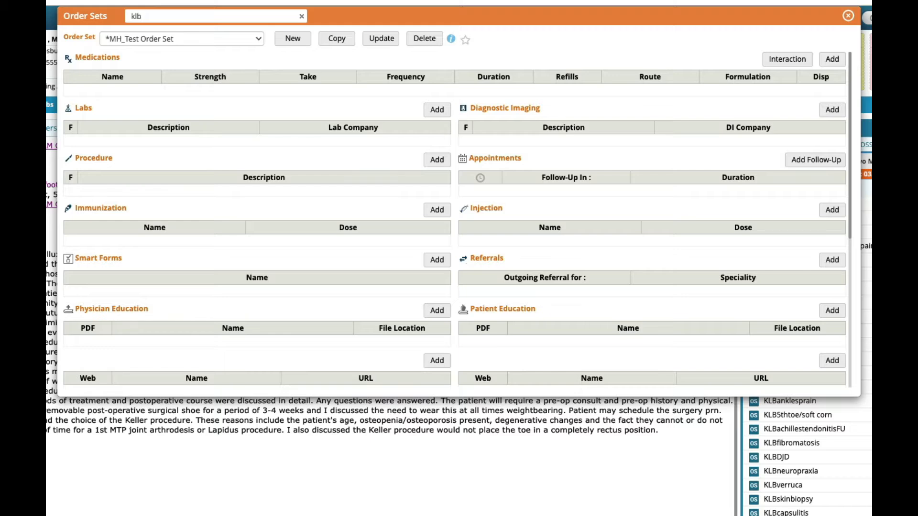
text(bu)
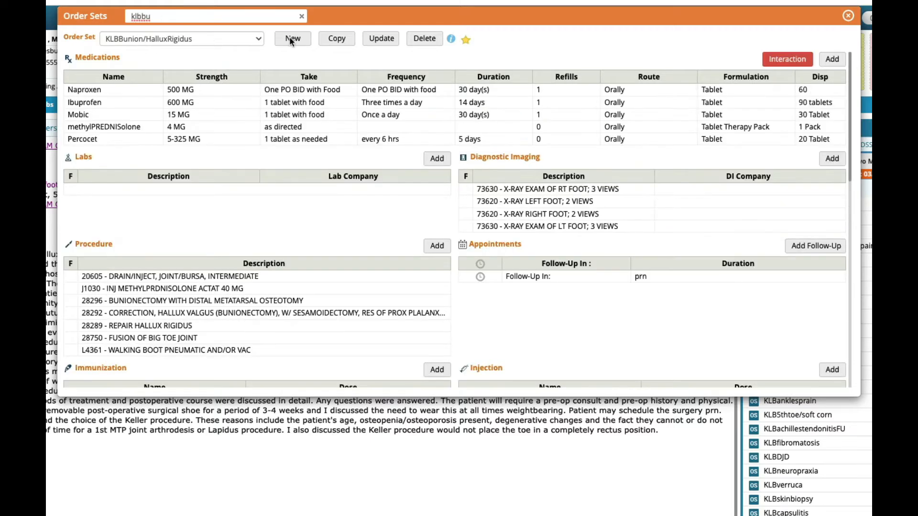
click(388, 38)
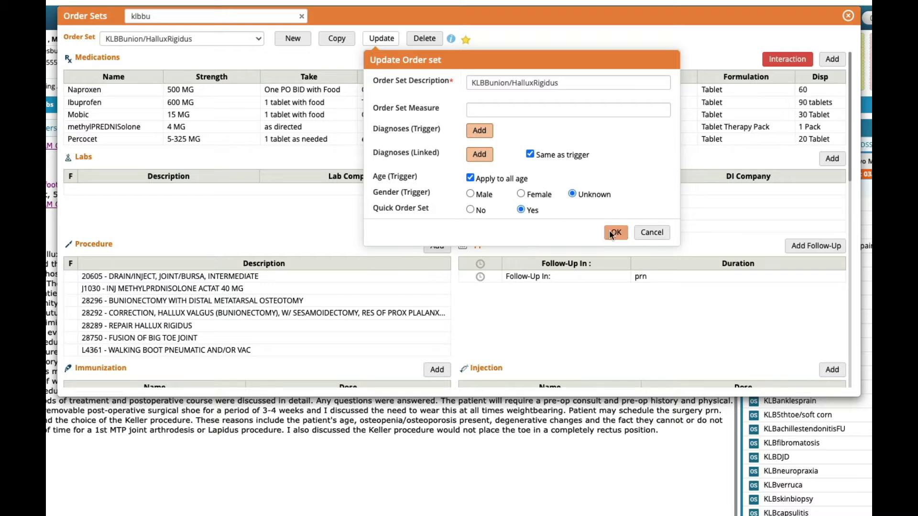
click(643, 233)
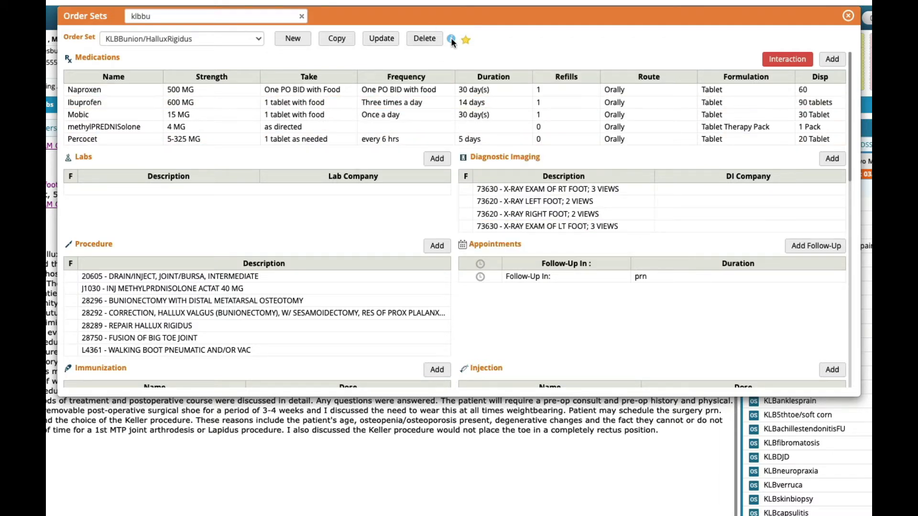
Examine the list of trigger diagnoses in the KLBBunion/HalluxRigidus order set's details, and close the details
click(451, 39)
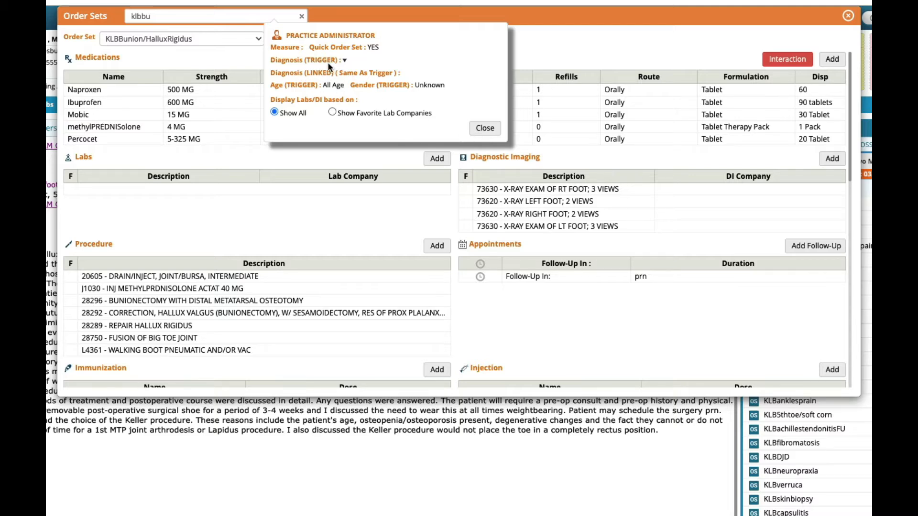
click(345, 61)
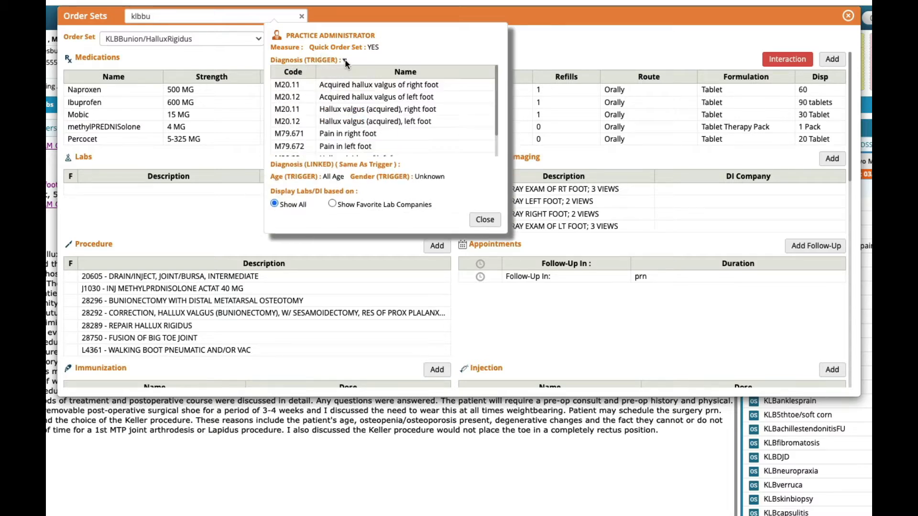
scroll(354, 100, down, 1)
scroll(354, 100, up, 1)
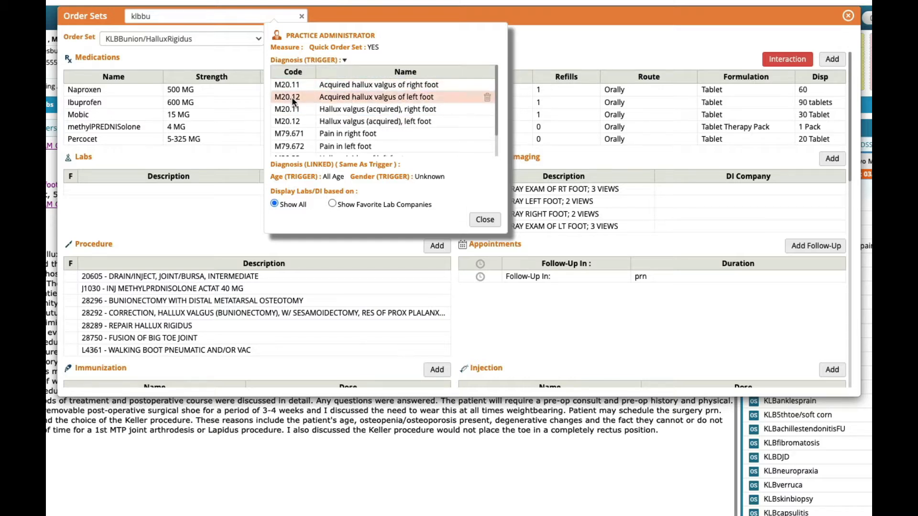
scroll(290, 147, down, 1)
scroll(290, 147, up, 1)
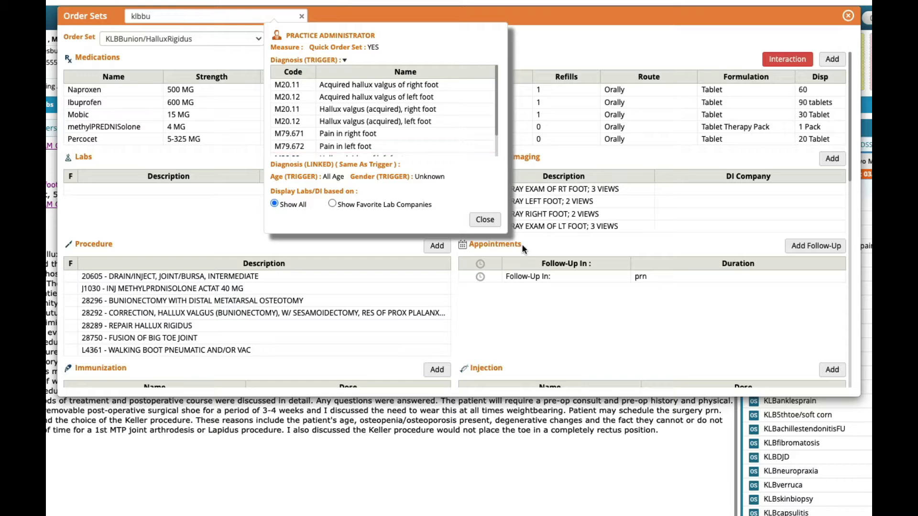
click(484, 220)
Load *MH_Test Order Set by searching for *MH_T, and open the assessment selection for its linked diagnoses
double_click(189, 10)
text(*MH)
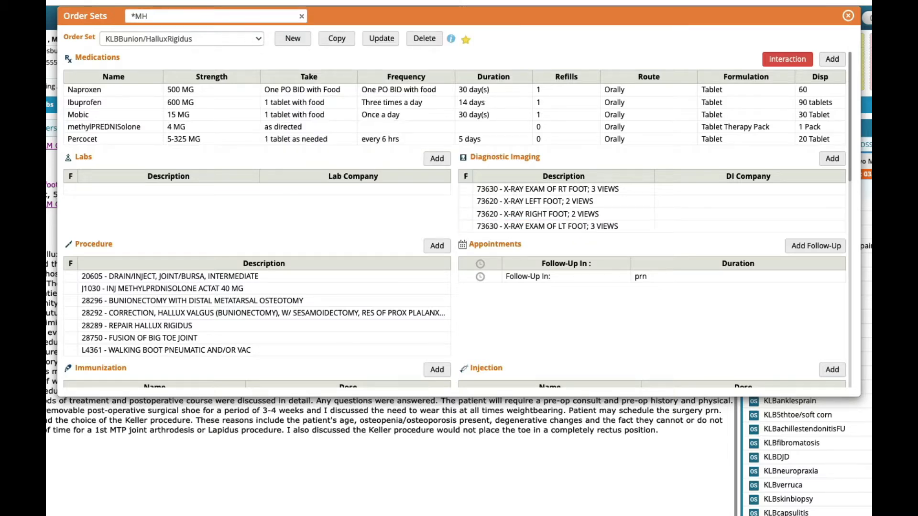
text(_T)
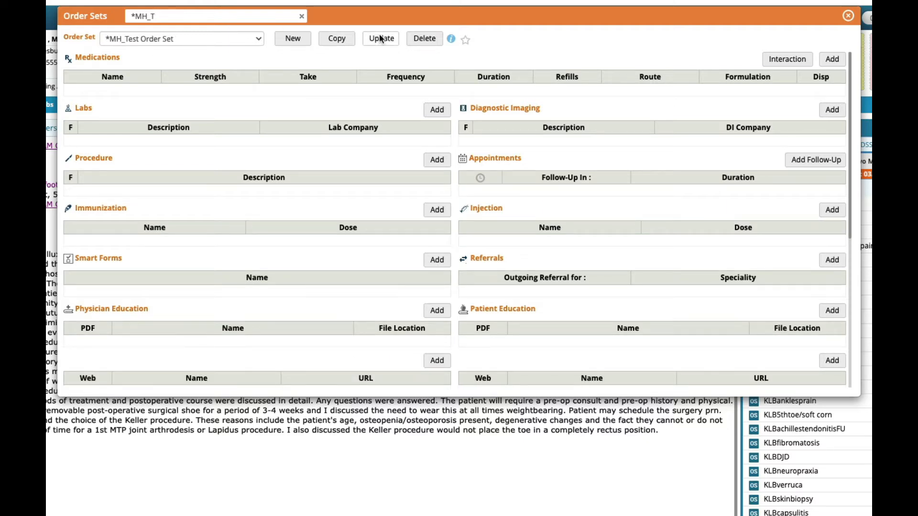
click(381, 38)
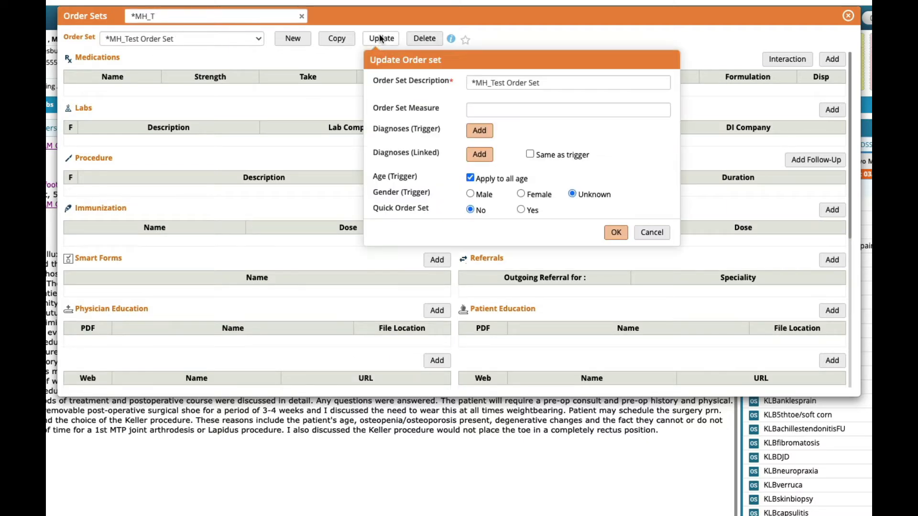
click(482, 158)
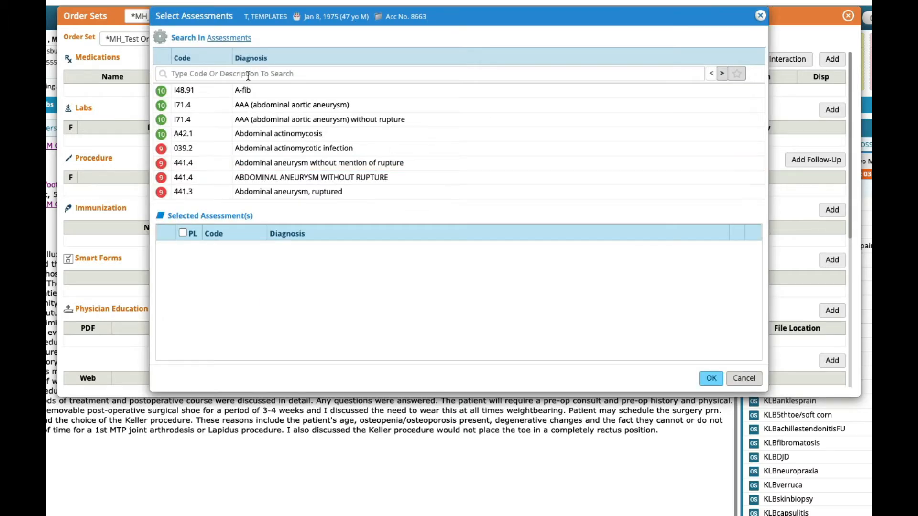
Search the assessments by the code M72.2 and by the description Plantar Fasciitis to compare the offered diagnoses
text(M72.2)
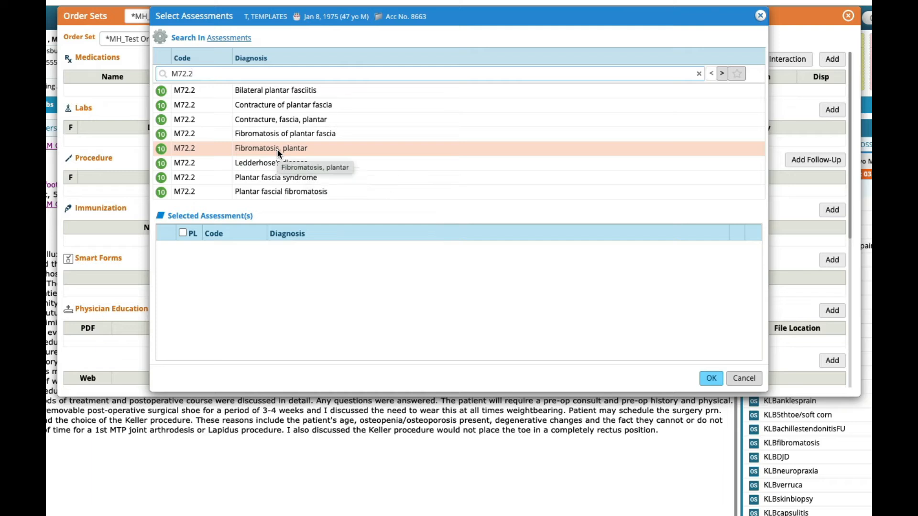
key(super+a)
text(Planrtar)
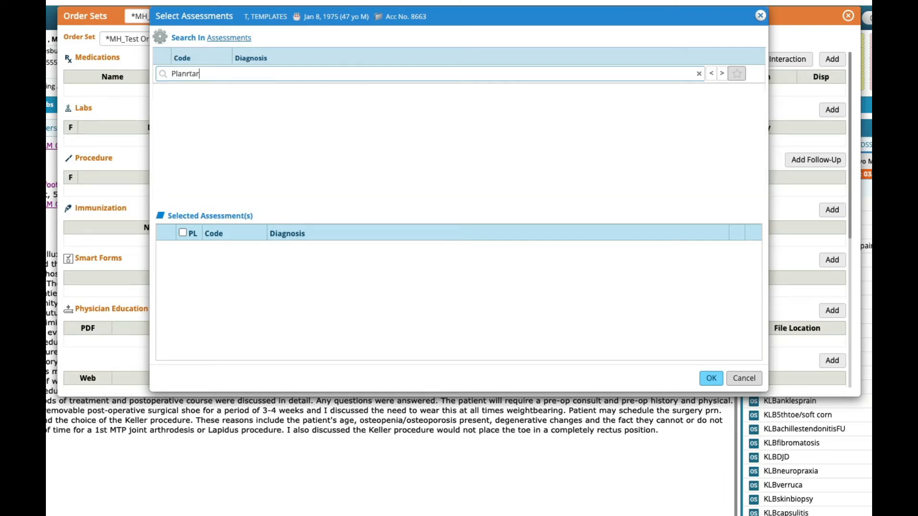
key(BackSpace)
key(BackSpace)
key(BackSpace)
key(BackSpace)
key(BackSpace)
text(tar )
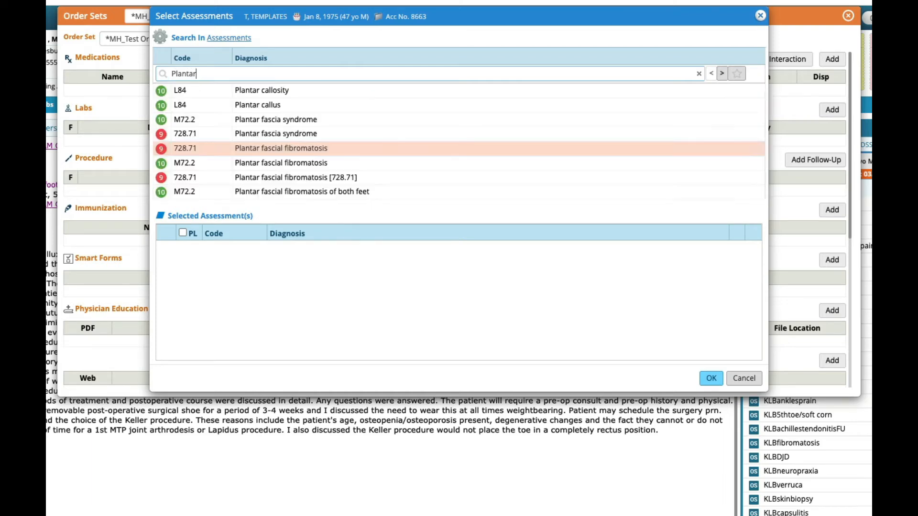
text(Fasciitis)
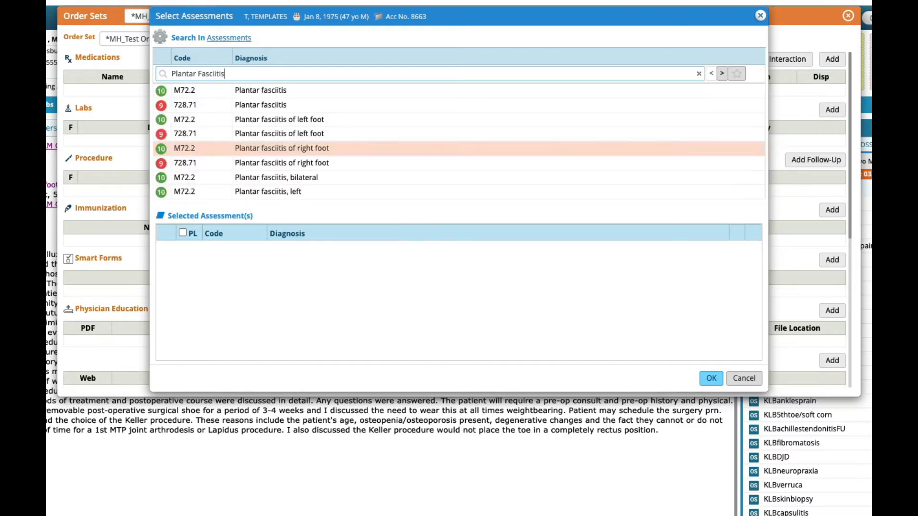
Search the assessments for M72.2 and add Plantar fasciitis to the selected assessments
key(ctrl+a)
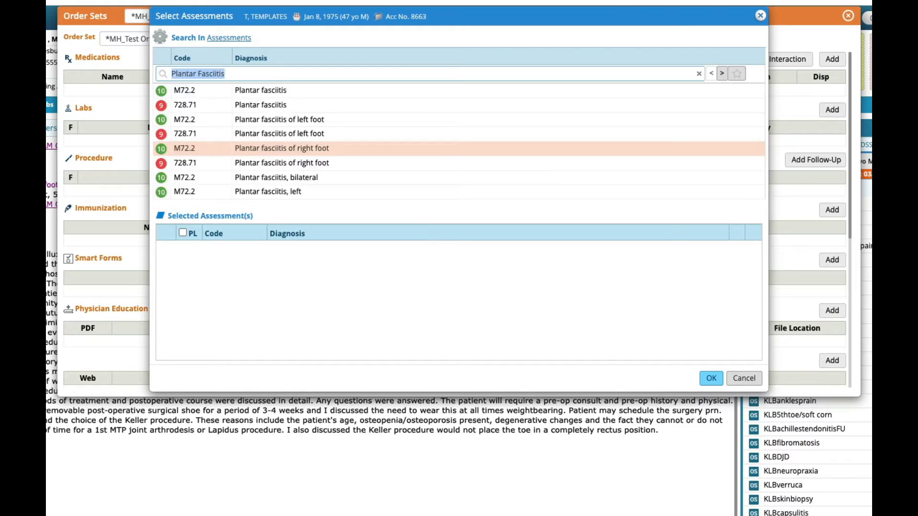
text(M72.2)
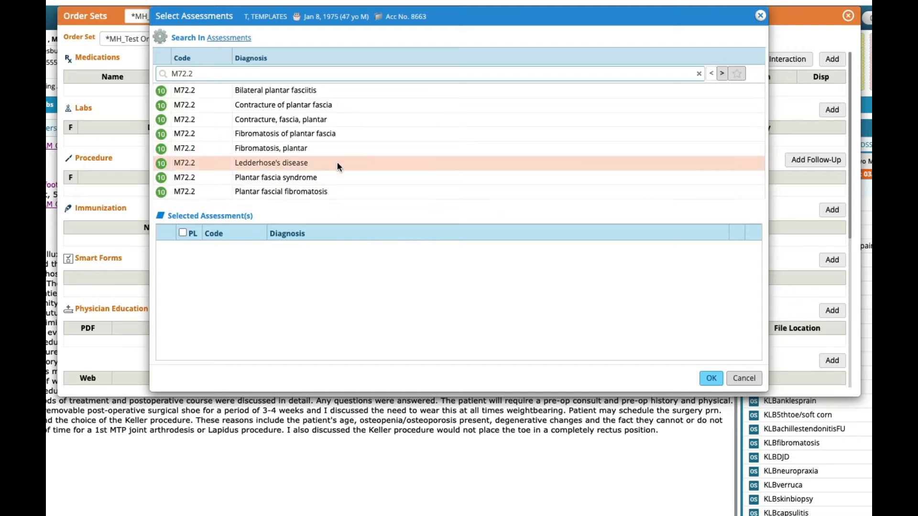
click(721, 73)
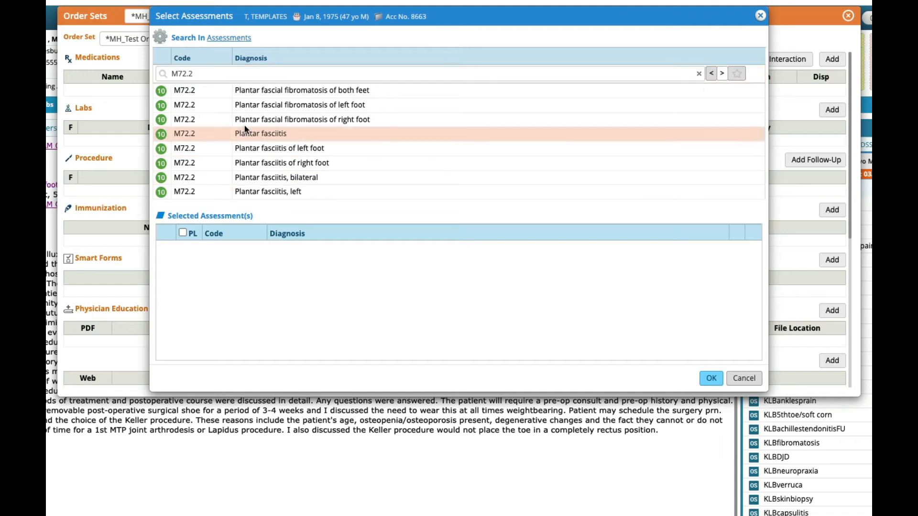
click(221, 136)
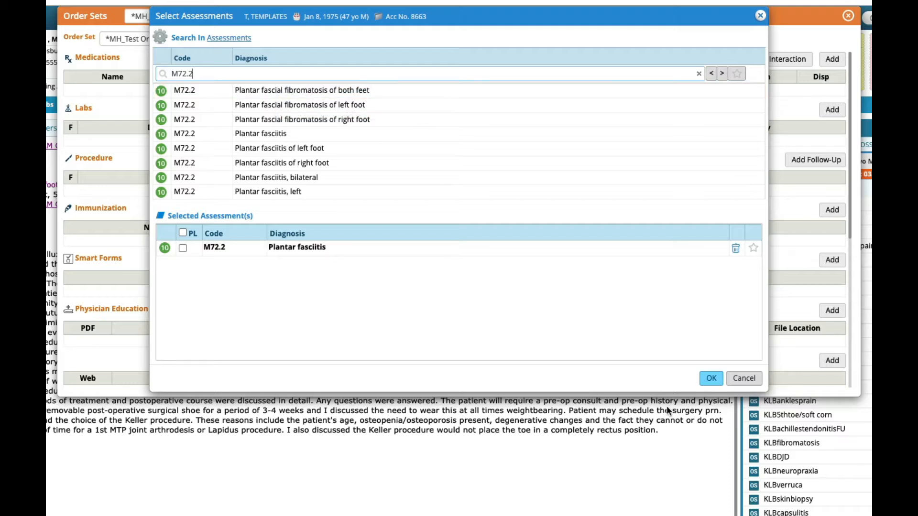
click(231, 38)
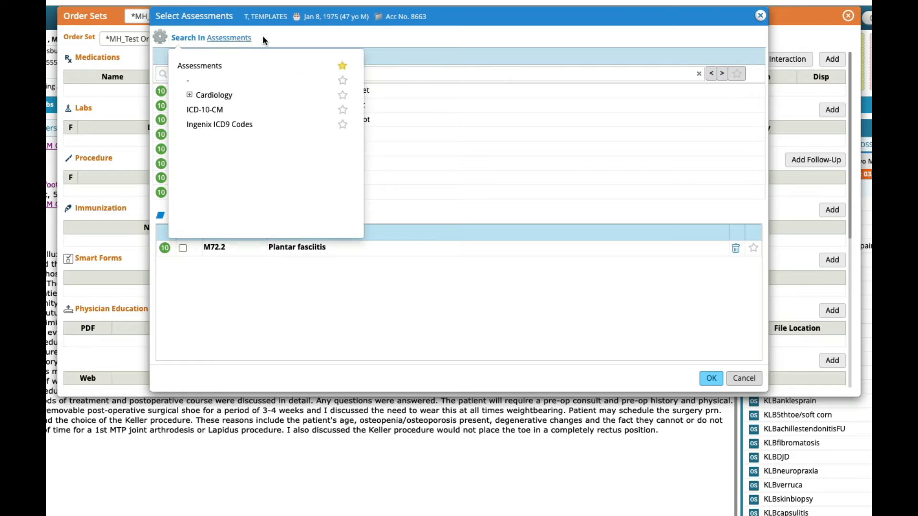
click(332, 37)
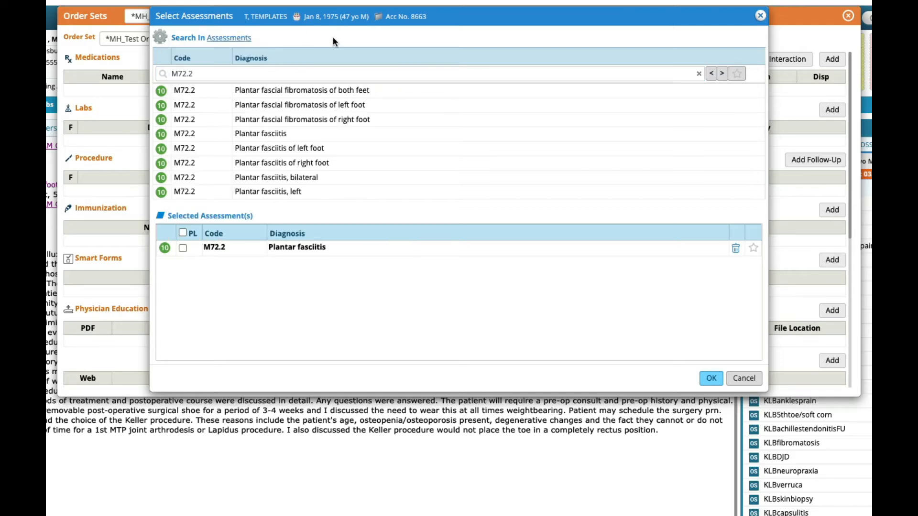
Add the M72.2 assessments Plantar fasciitis of right foot and of left foot despite the duplicate code, and save the linked diagnoses
click(297, 162)
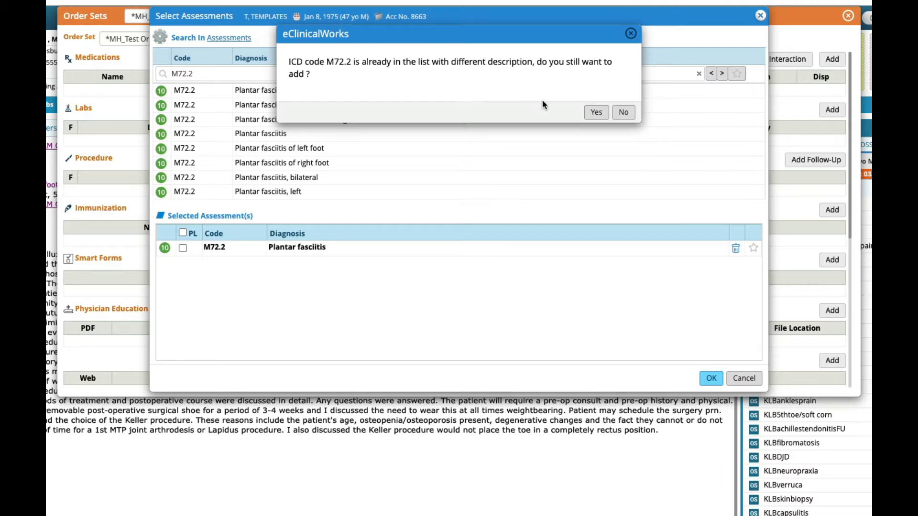
click(595, 113)
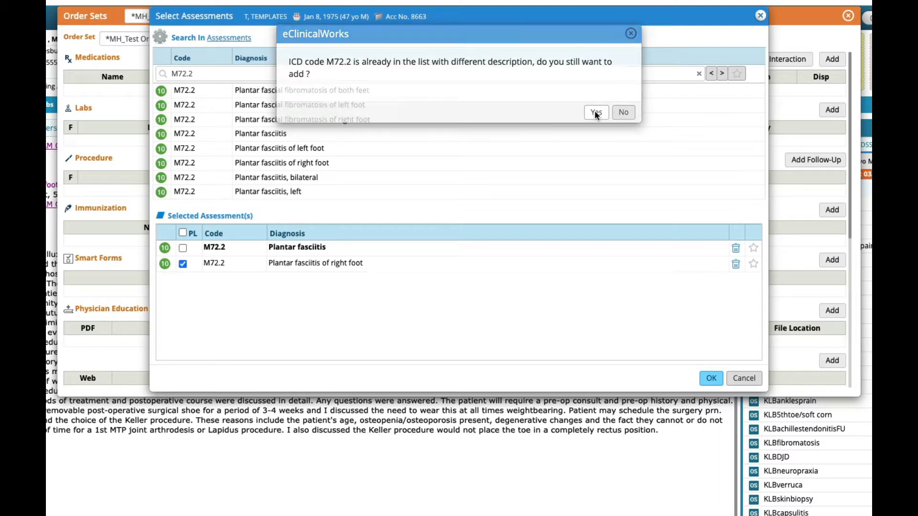
click(295, 148)
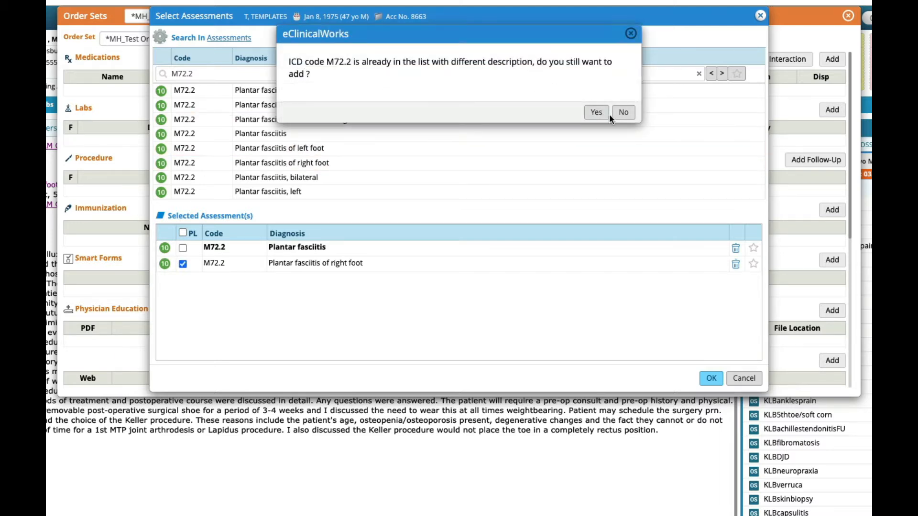
click(590, 113)
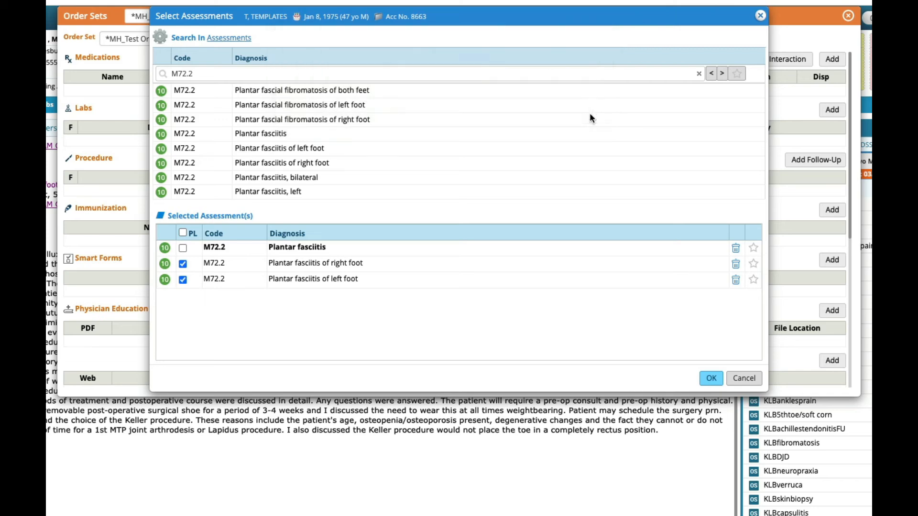
click(711, 380)
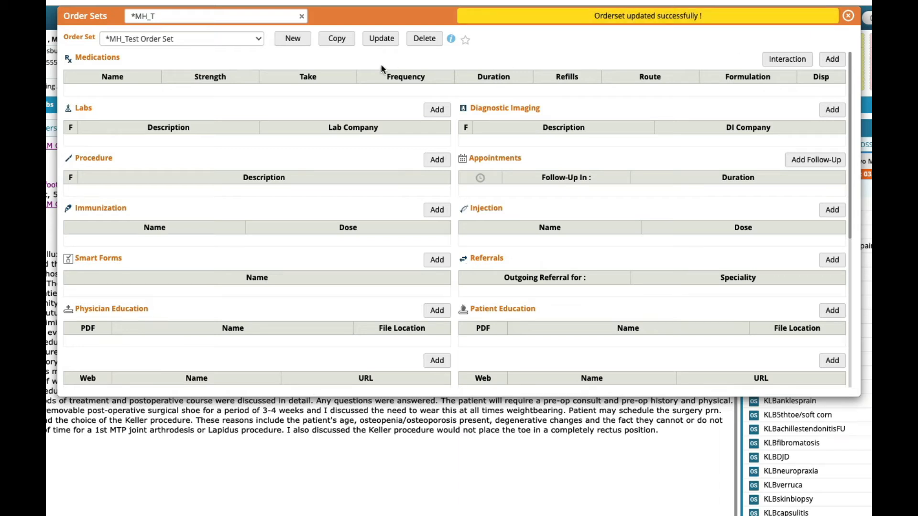
Delete the order set *MH_Test Order Set and confirm its removal
click(418, 40)
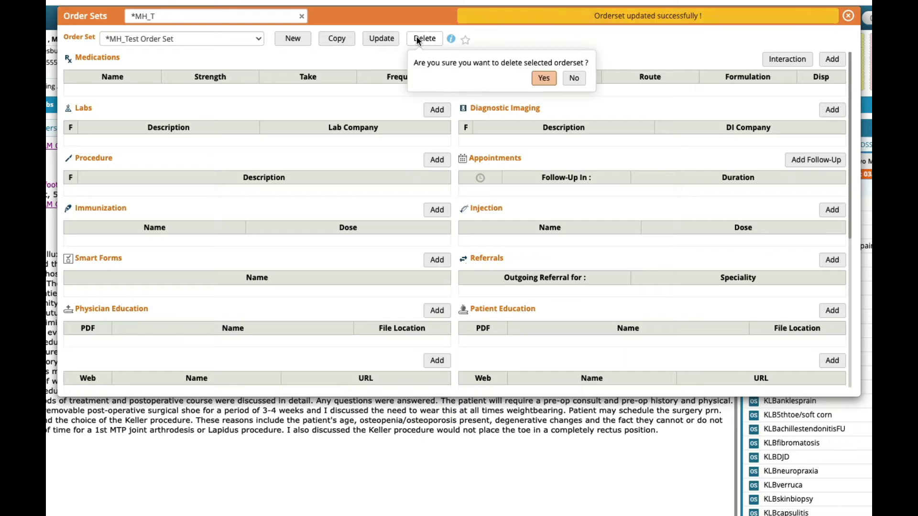
click(543, 78)
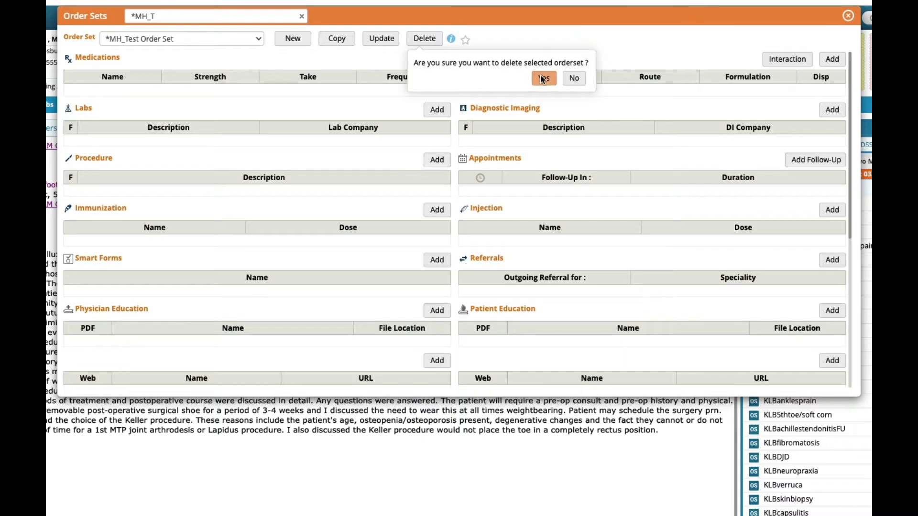
Load *MH_Plantar Fasciitis by searching for *MH_P, check its update settings and its trigger and linked diagnoses, and close the order sets
triple_click(194, 19)
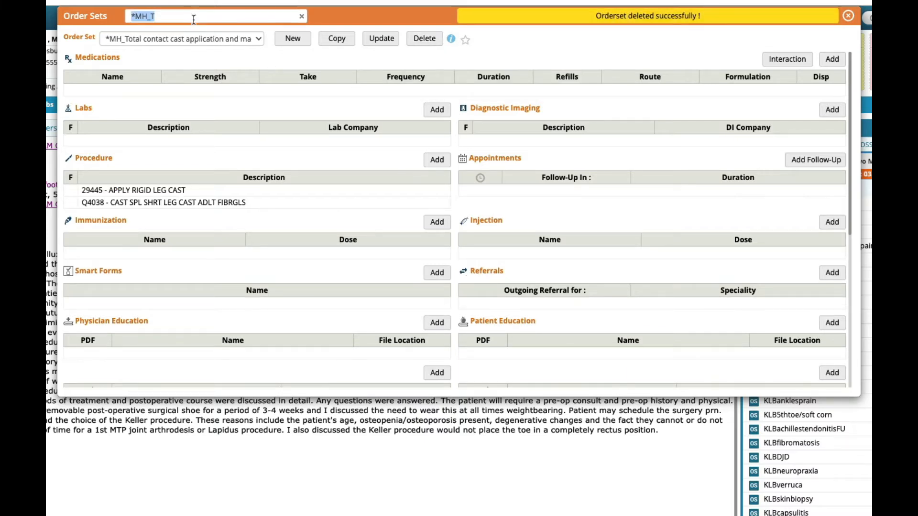
text(*MH_P)
click(364, 38)
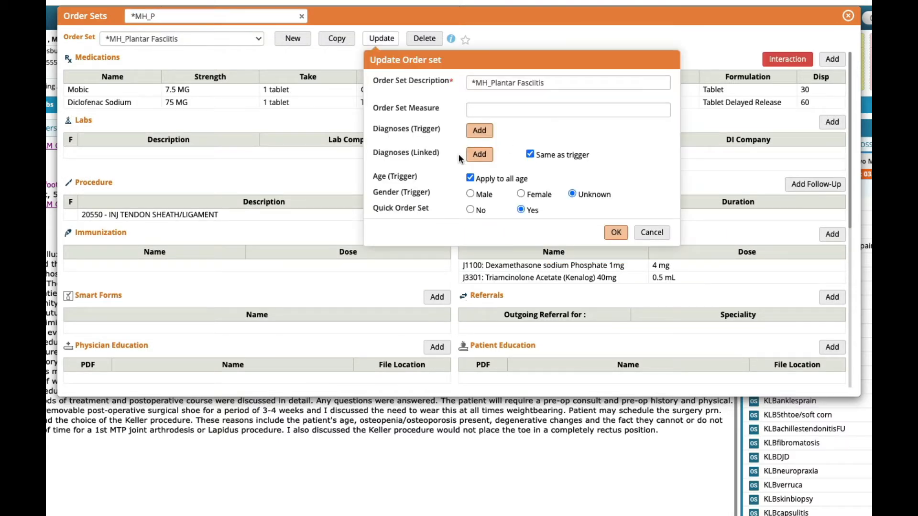
click(651, 233)
click(449, 38)
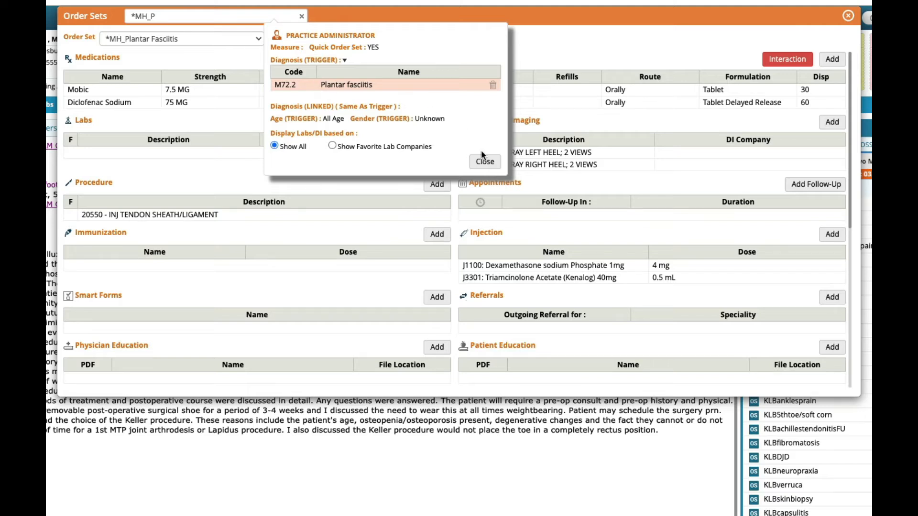
click(484, 161)
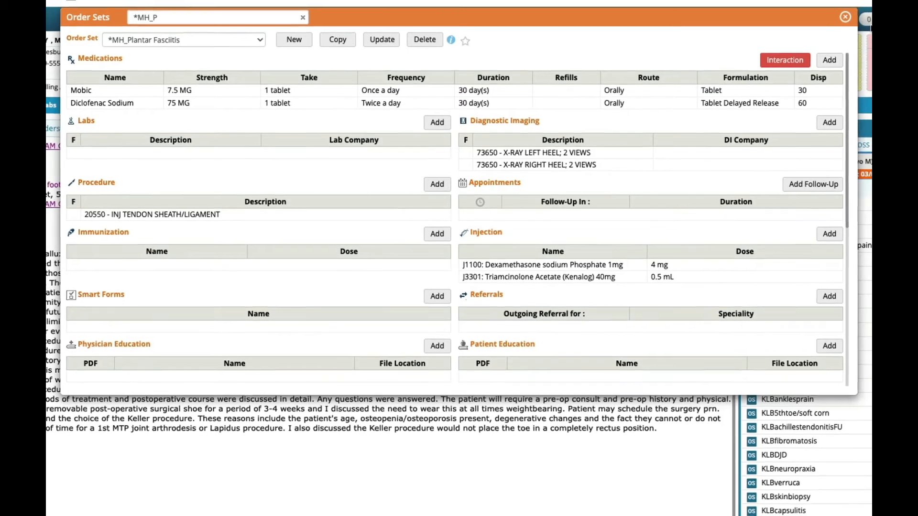
click(809, 32)
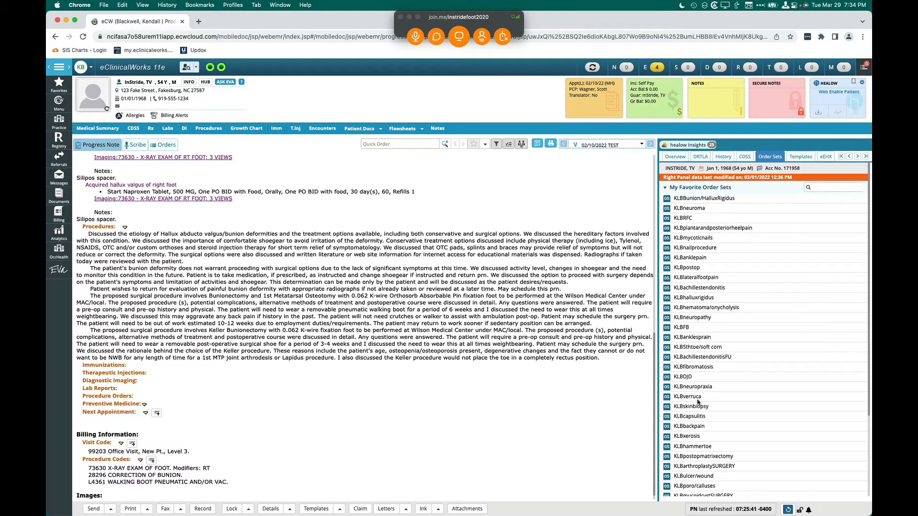
Open the favorite order set KLBRFC for the diagnoses E11.51 and B35.1 Mycotic toenails, dismissing the past-encounter medication warning
scroll(697, 402, down, 3)
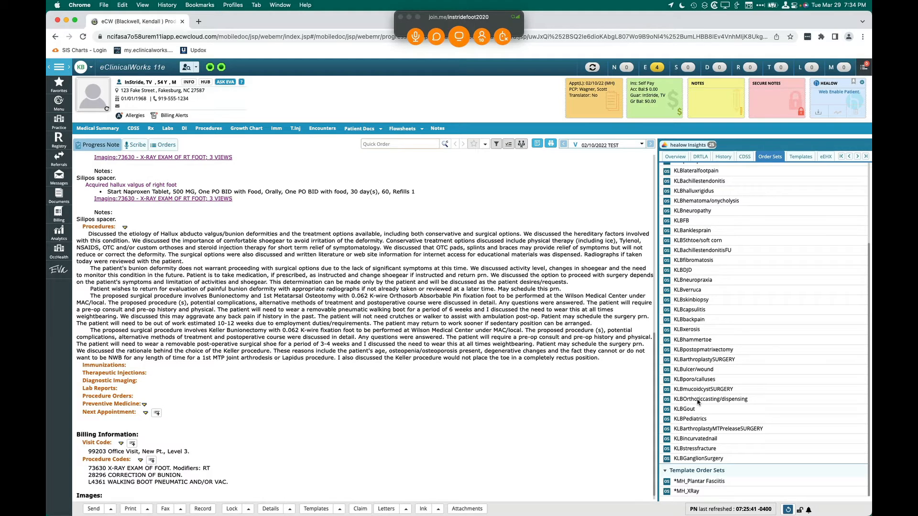
scroll(697, 401, up, 3)
click(841, 186)
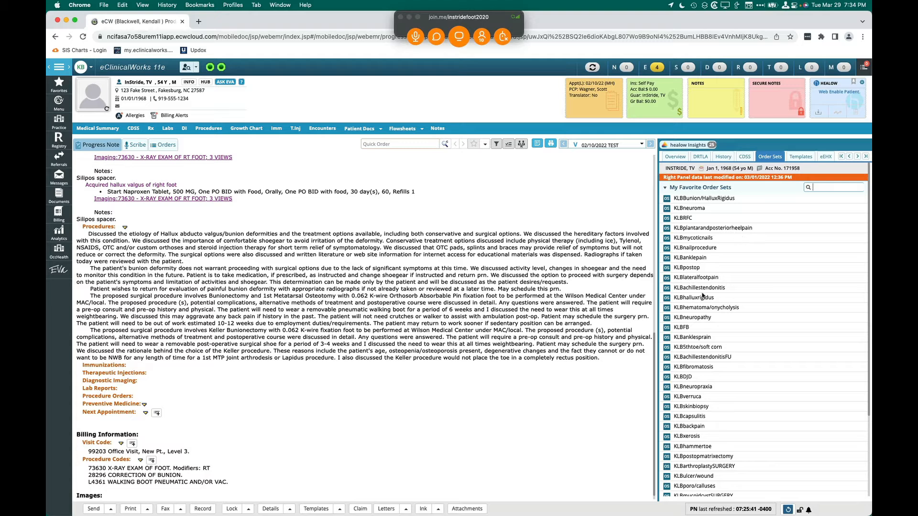
click(667, 219)
scroll(416, 191, down, 5)
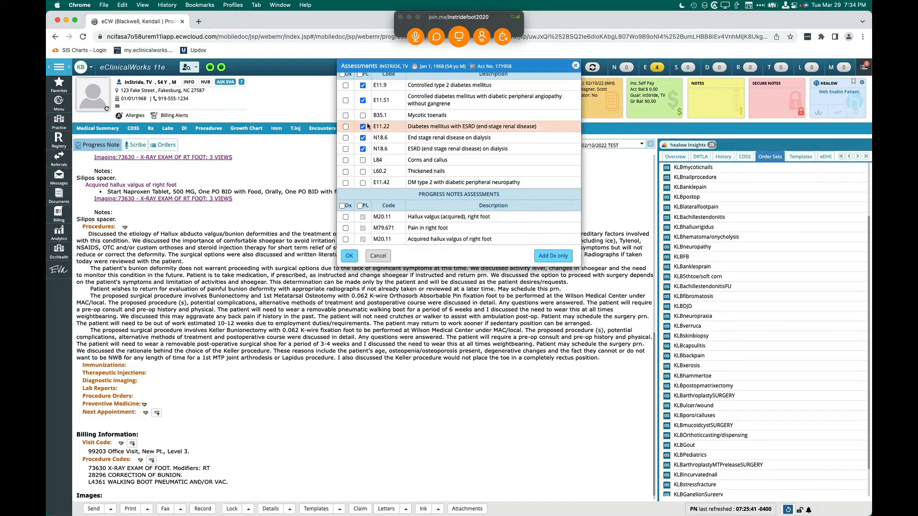
click(346, 100)
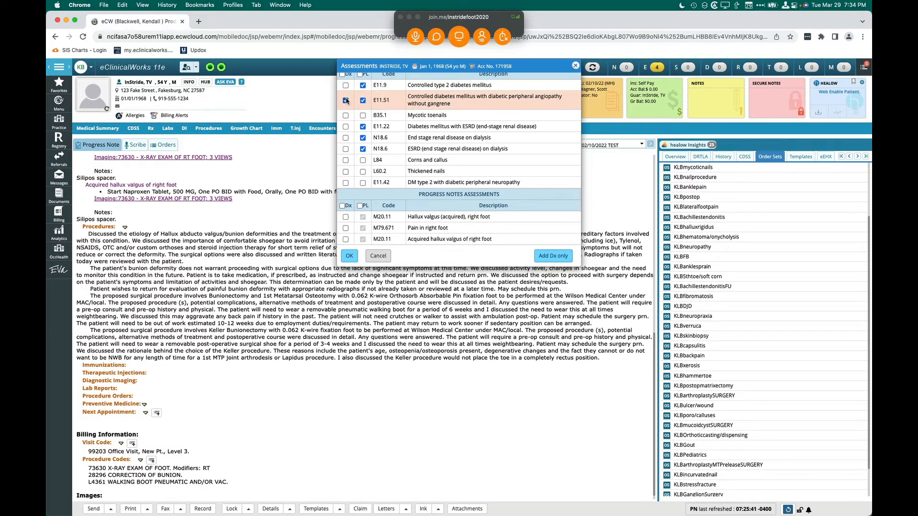
click(346, 115)
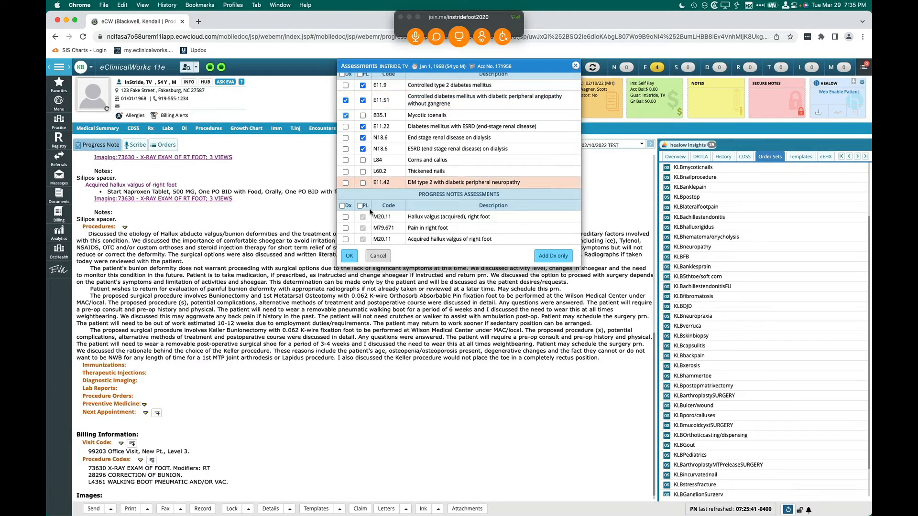
click(348, 257)
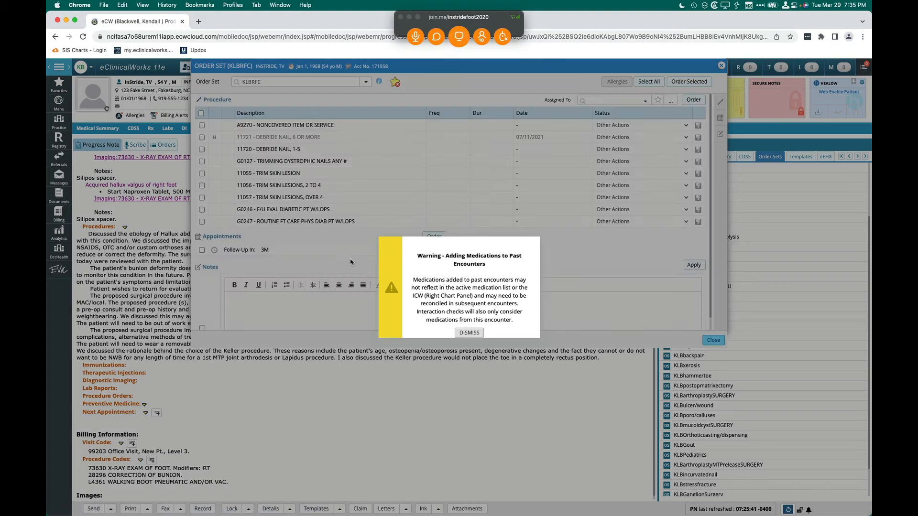
click(465, 332)
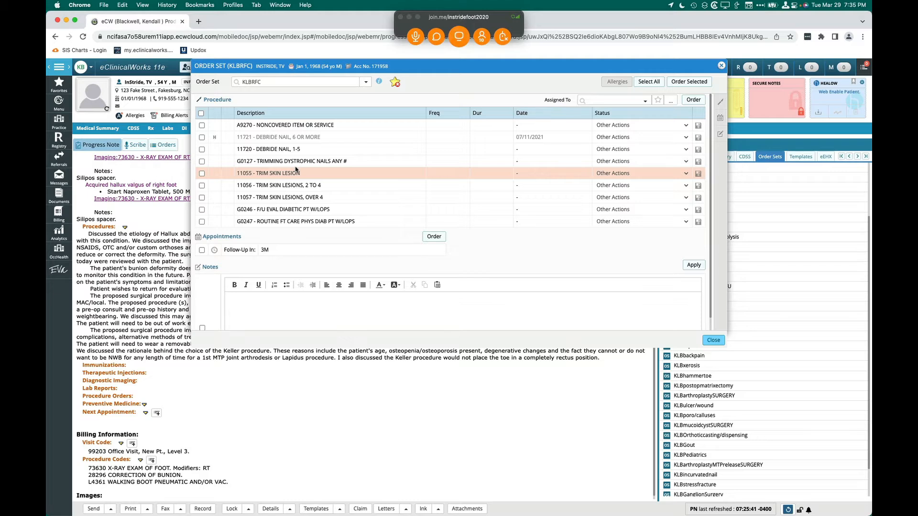
Review the procedures, follow-up and notes offered in the KLBRFC order set, and close it without ordering anything
scroll(295, 169, down, 1)
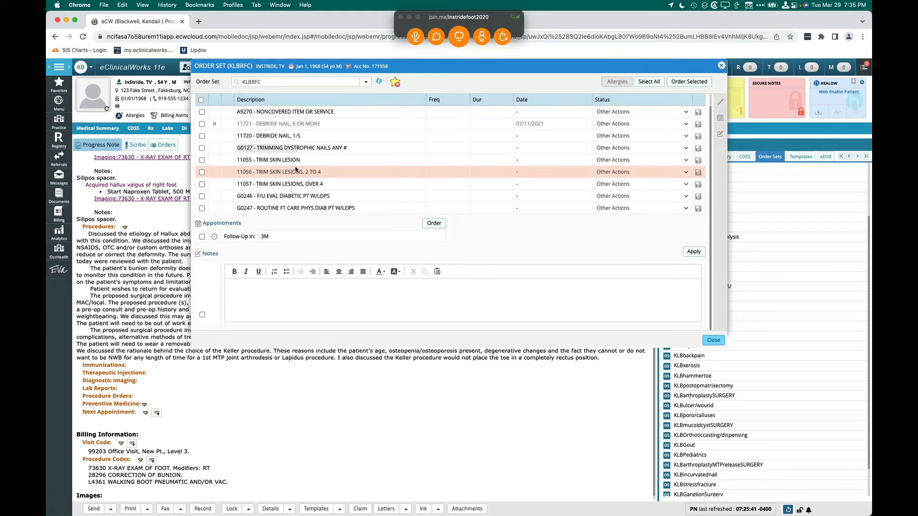
scroll(295, 168, up, 1)
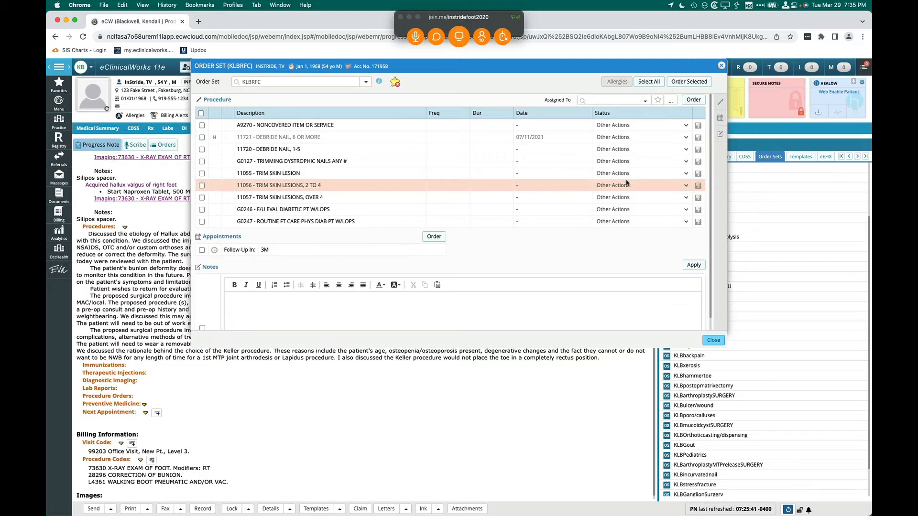
click(721, 65)
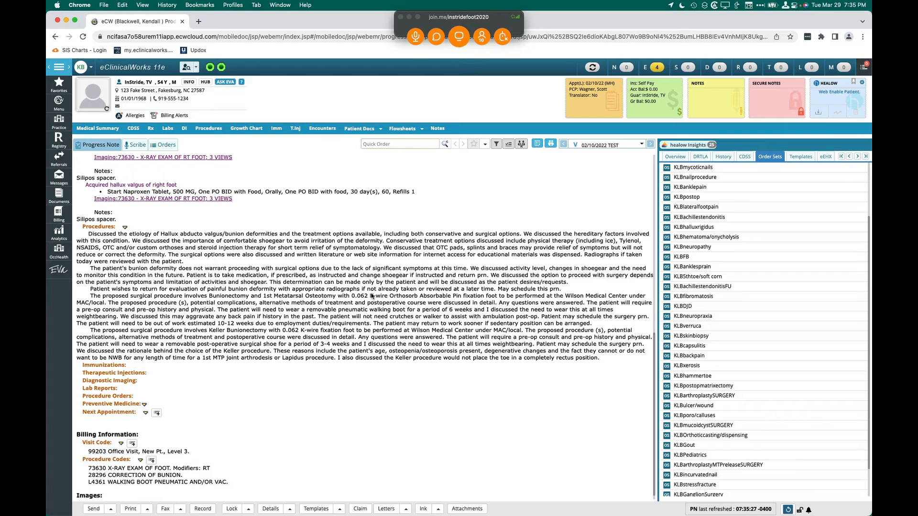
Examine the InS_Class Findings category in the progress note's Examination section, and close the examination without entering findings
scroll(371, 296, up, 5)
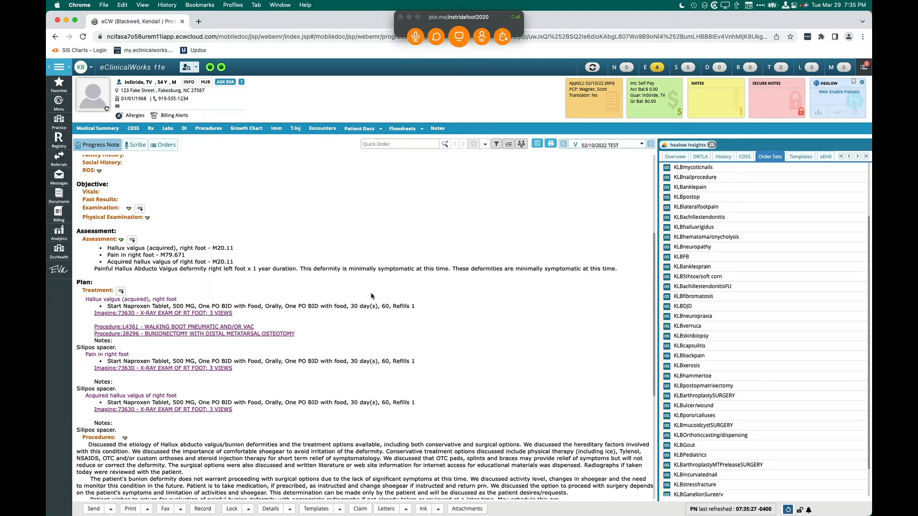
click(92, 206)
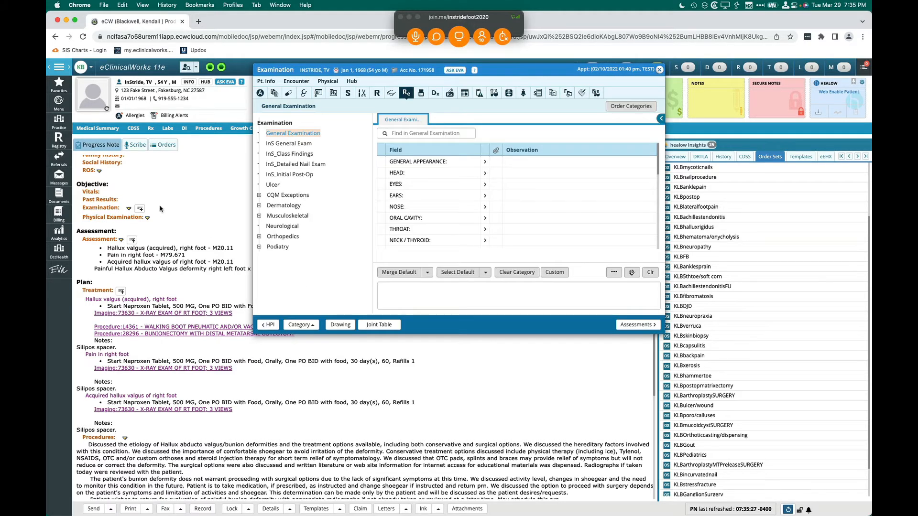
click(293, 153)
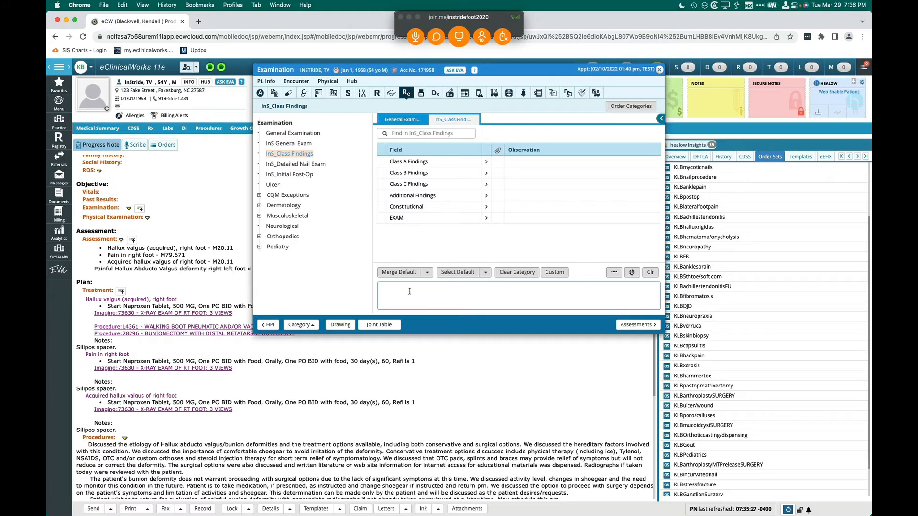
click(659, 70)
Search the favorite templates for RFC and open the preview of the KLBRFC template
click(801, 158)
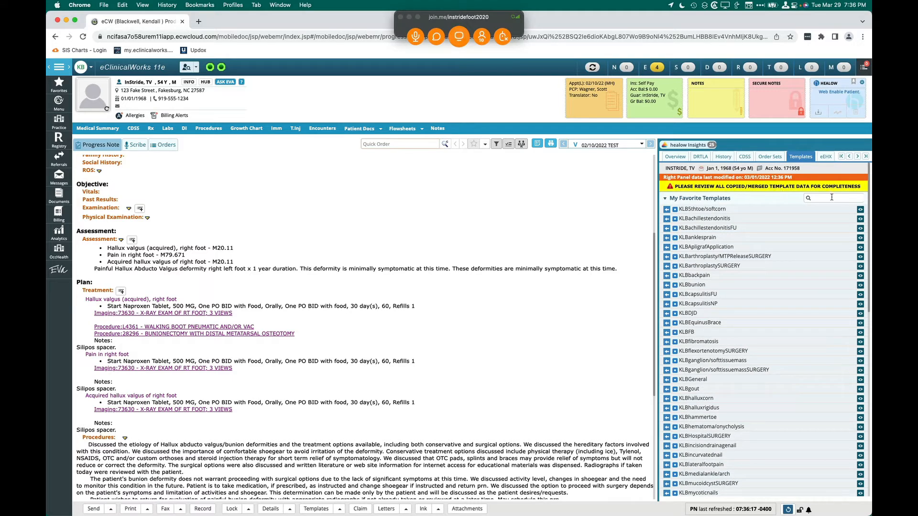
text(RFC)
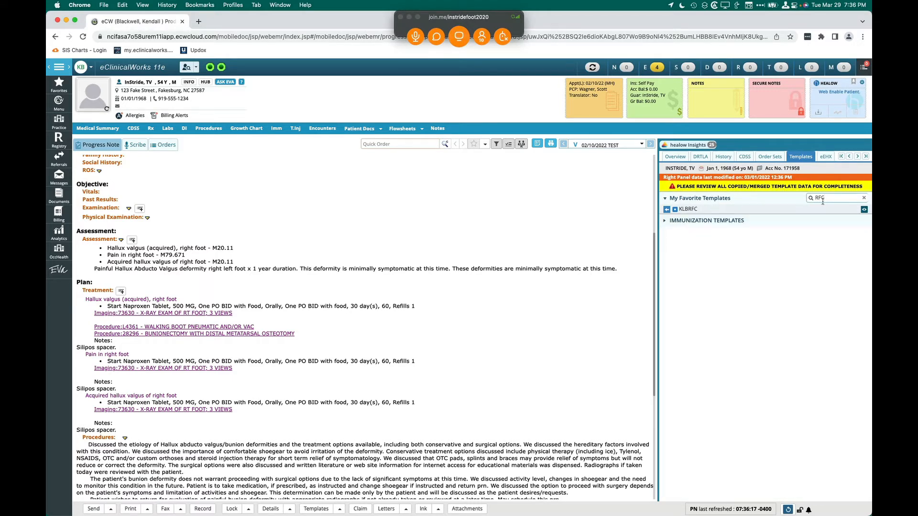
click(865, 210)
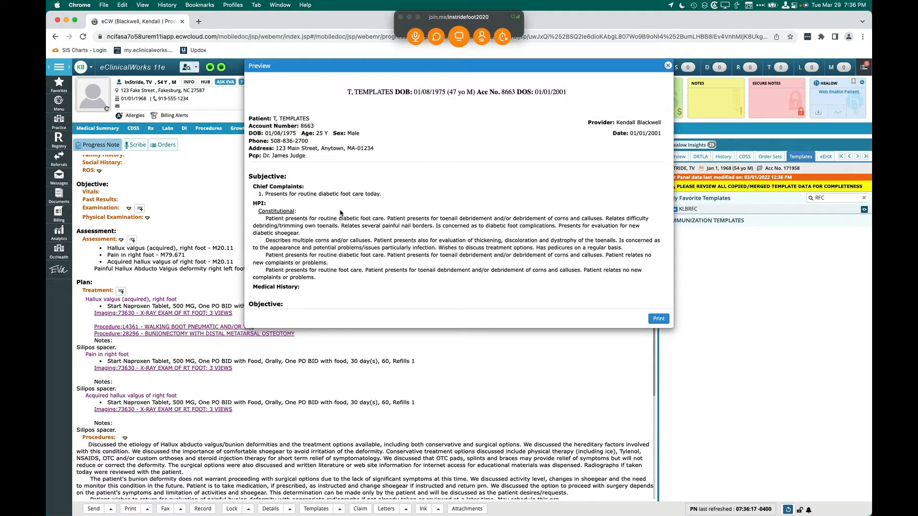
Read through the KLBRFC template's HPI, examination, assessment, procedures and billing sections, and close the preview
scroll(340, 212, down, 2)
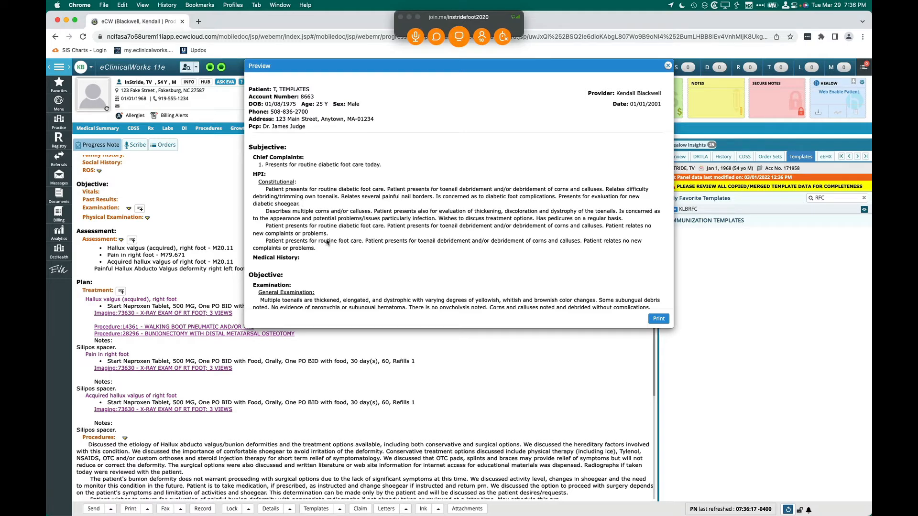
scroll(328, 242, down, 3)
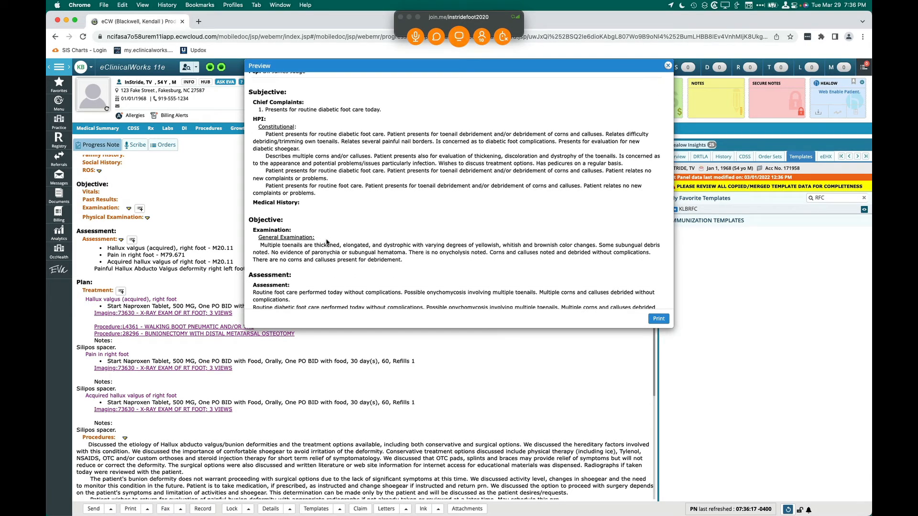
scroll(328, 242, down, 5)
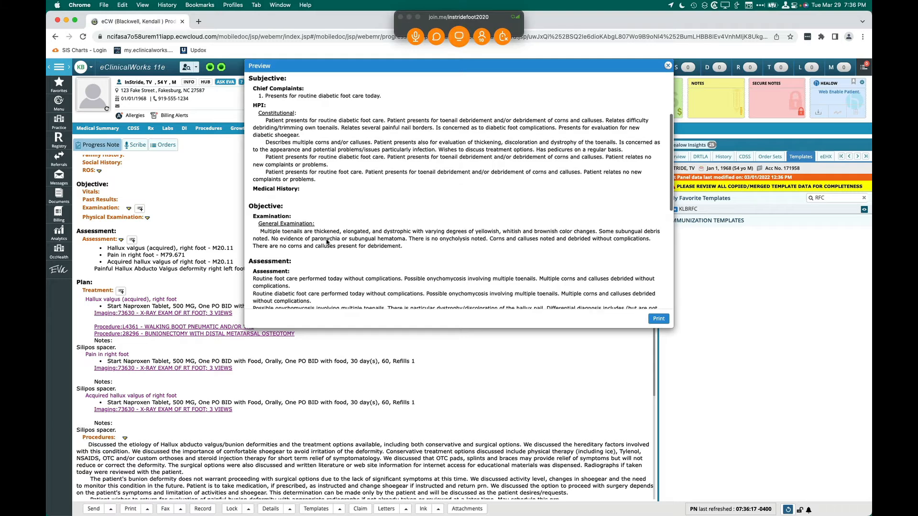
scroll(327, 243, down, 3)
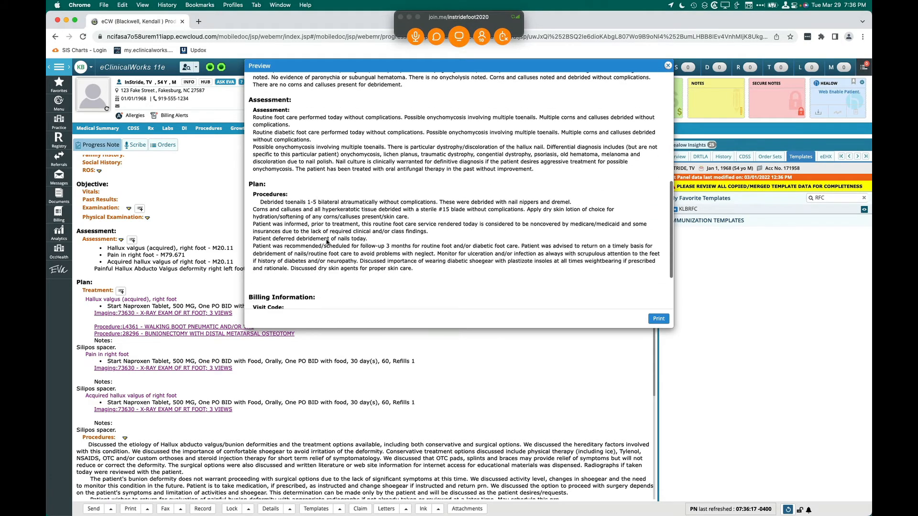
scroll(328, 243, down, 2)
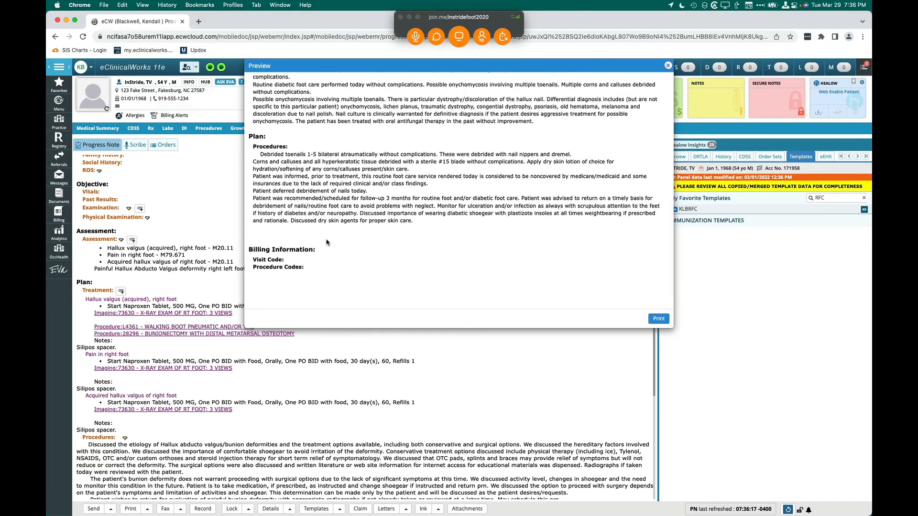
scroll(327, 242, up, 10)
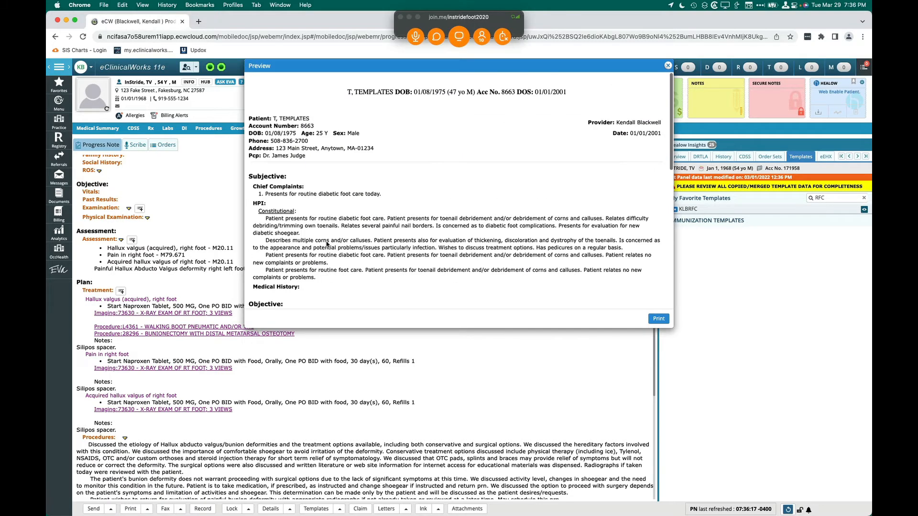
scroll(392, 245, down, 3)
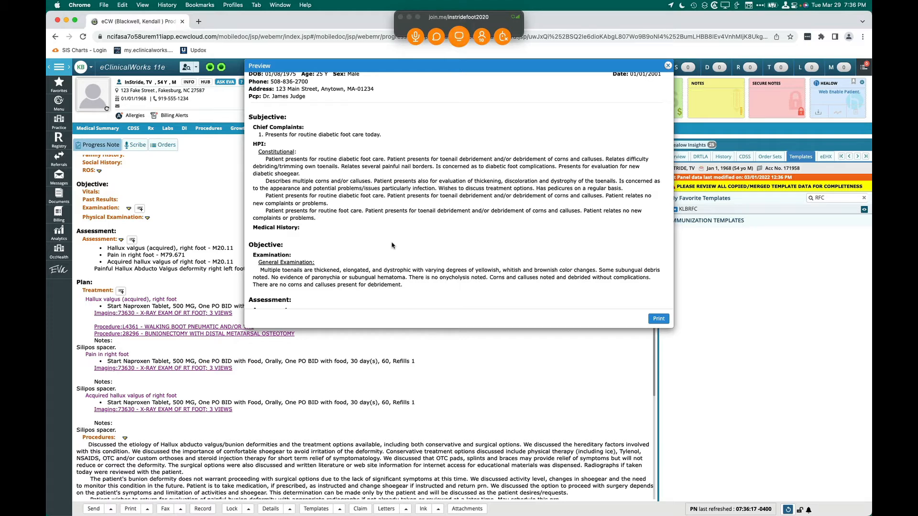
scroll(391, 245, down, 1)
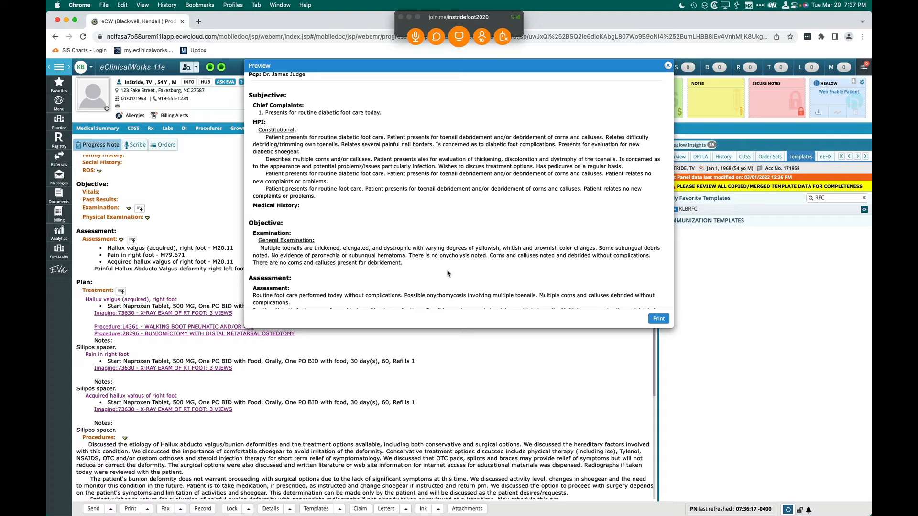
scroll(462, 249, down, 5)
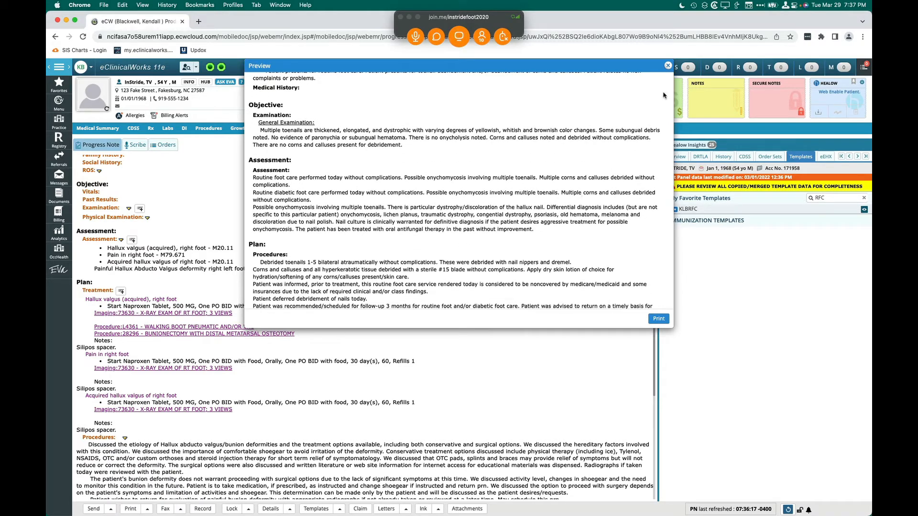
click(668, 66)
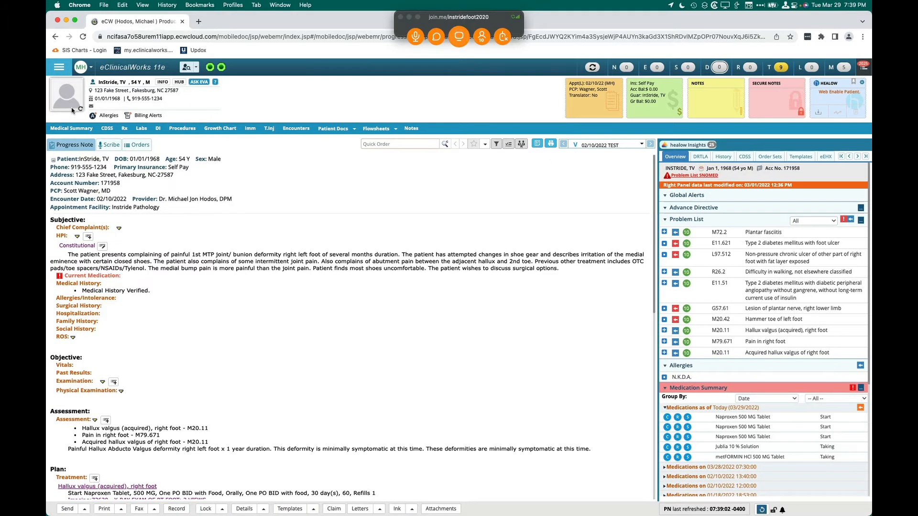
Open Order Set Administration, search the order sets for SAM, and load the SAM Plantar Fasciitis order set
click(59, 70)
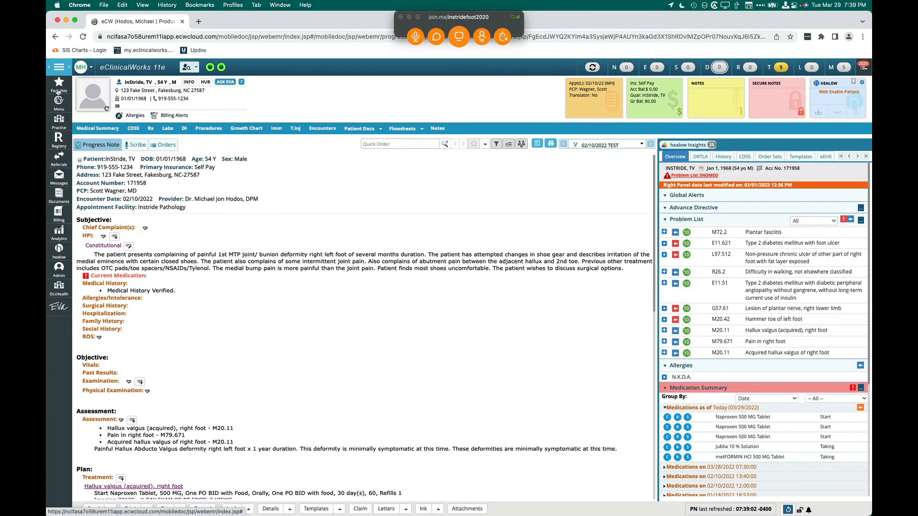
click(59, 85)
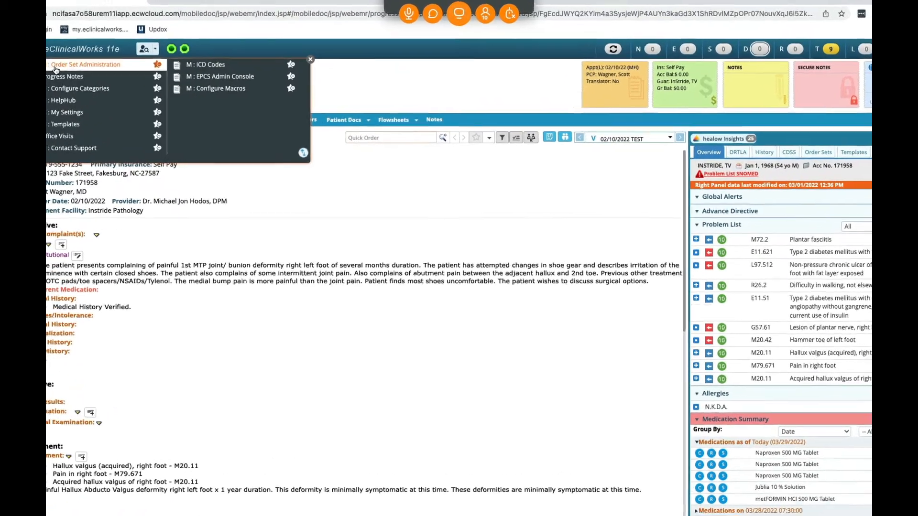
click(58, 67)
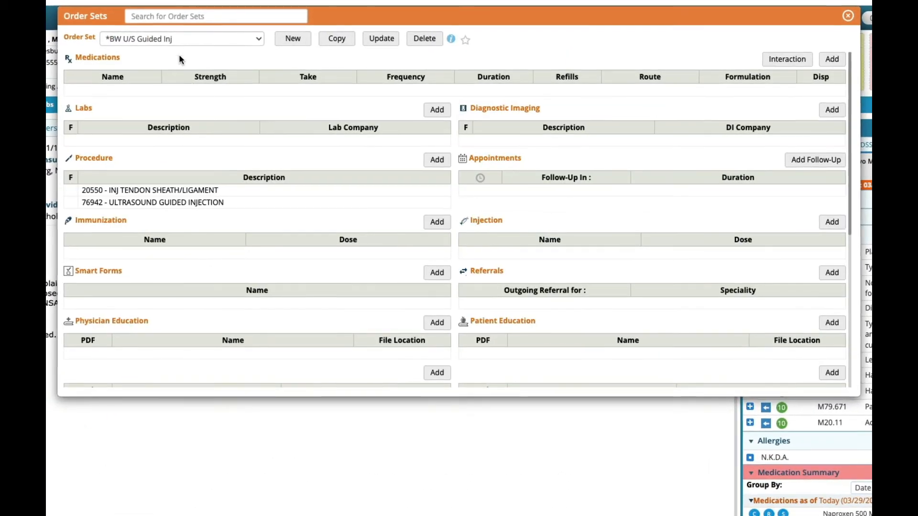
click(180, 12)
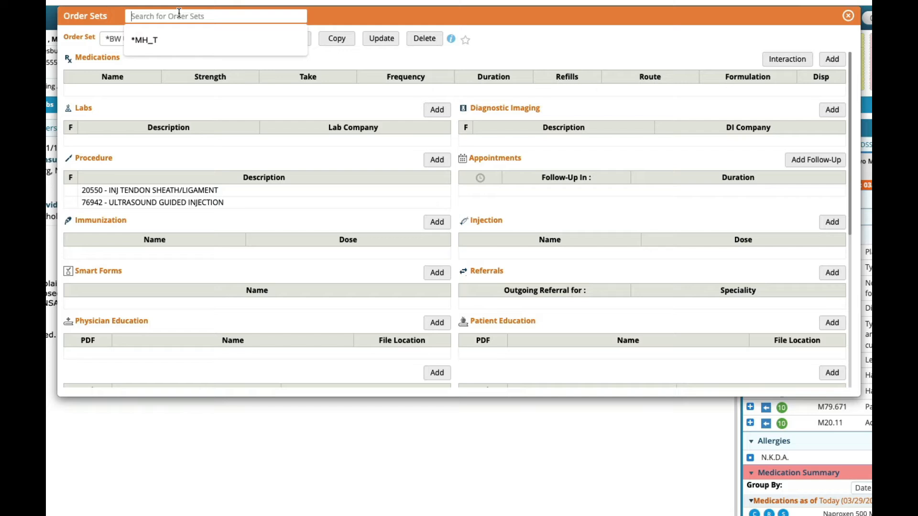
text(SAM)
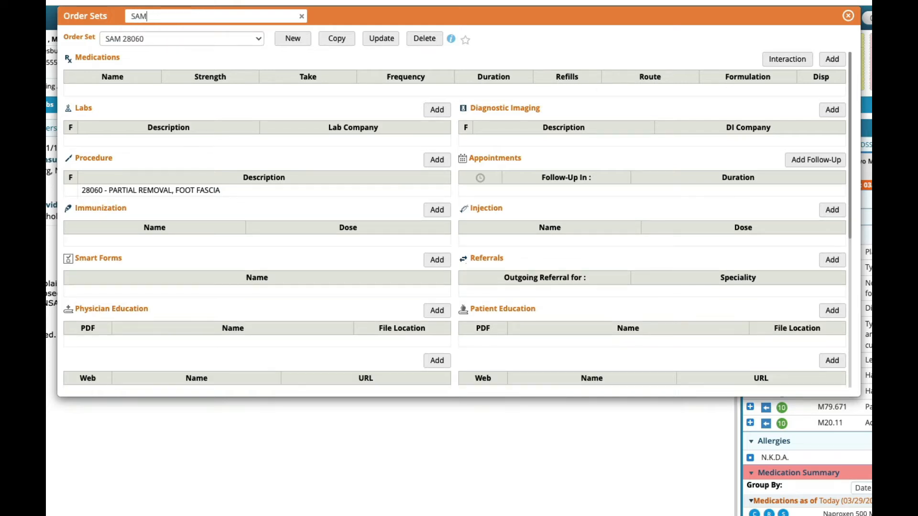
click(254, 38)
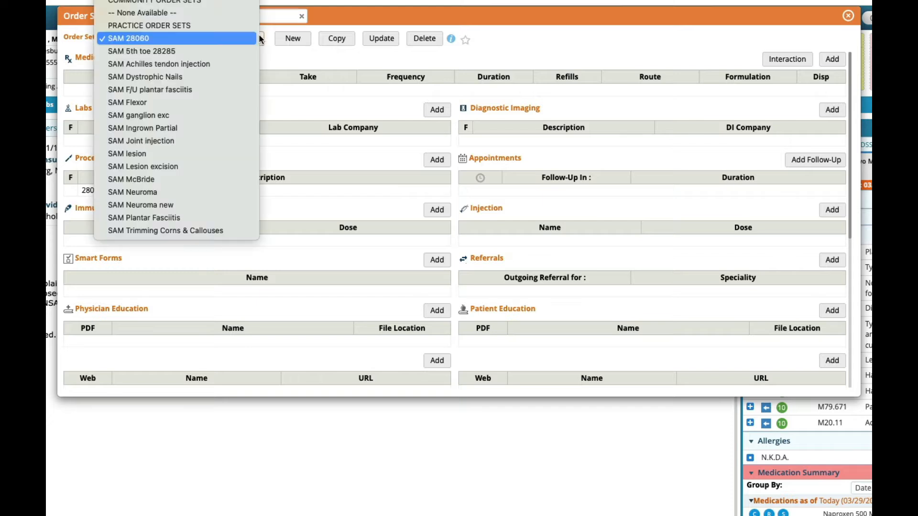
click(155, 219)
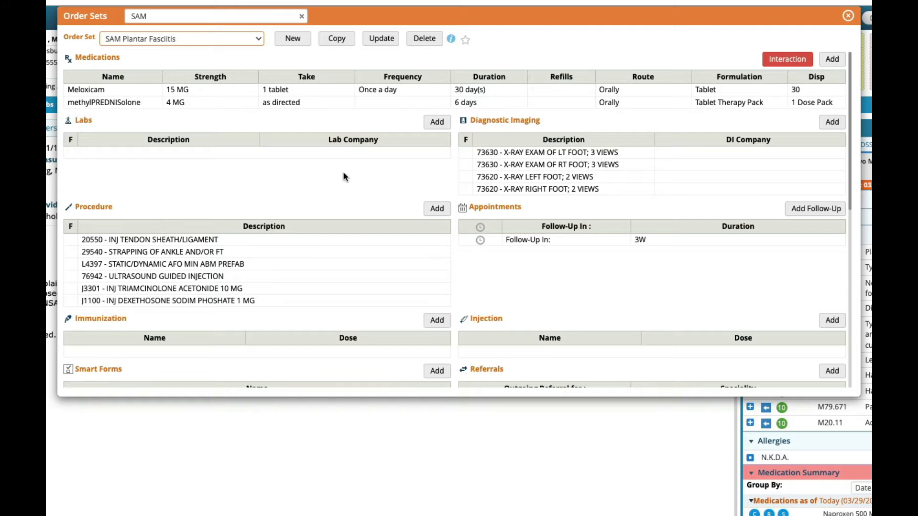
Examine the SAM Plantar Fasciitis order set's medications, diagnostic imaging, procedures, follow-up appointment, message and notes sections
scroll(344, 172, down, 10)
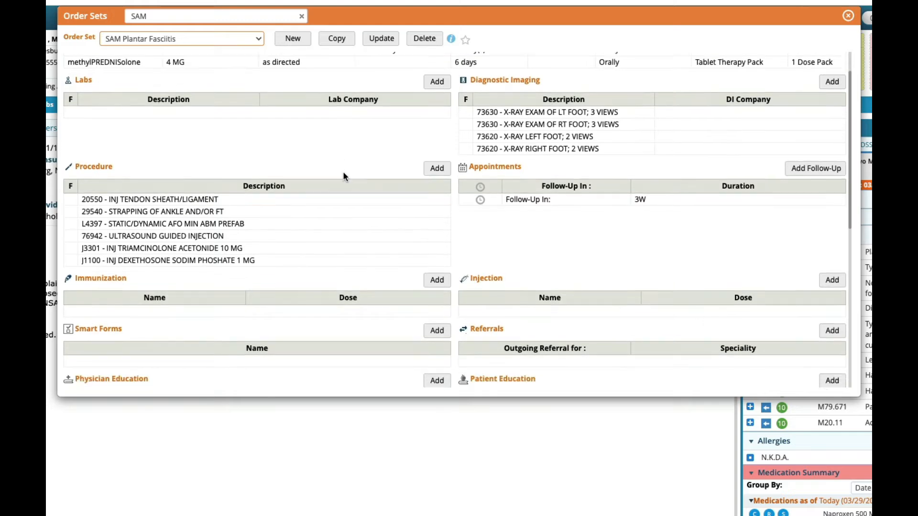
scroll(345, 177, up, 10)
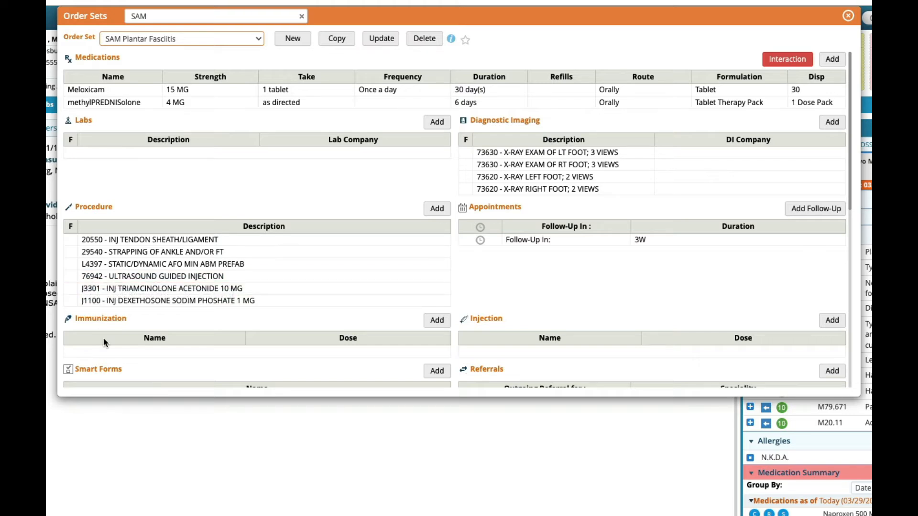
scroll(255, 267, down, 8)
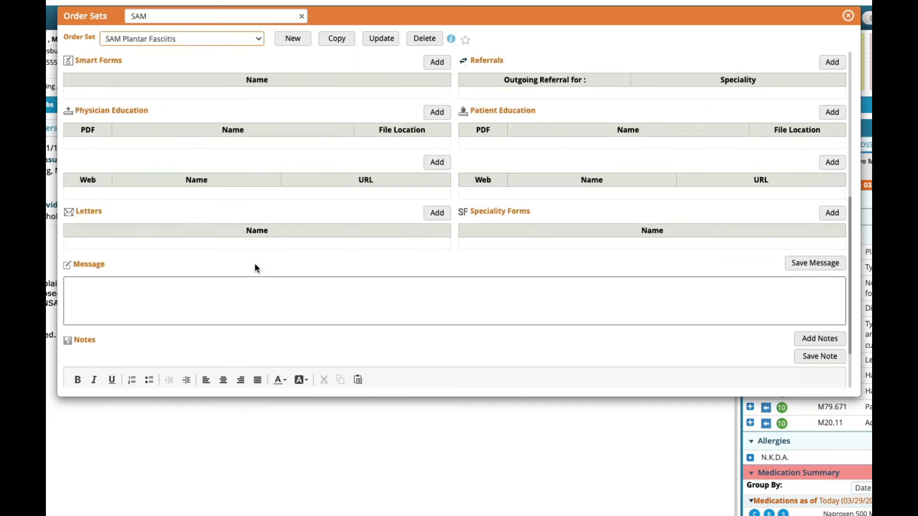
scroll(257, 235, up, 8)
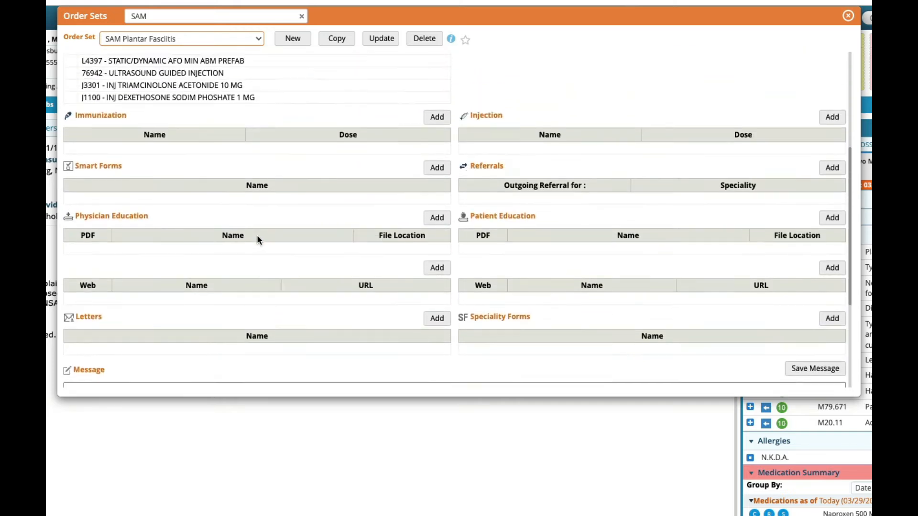
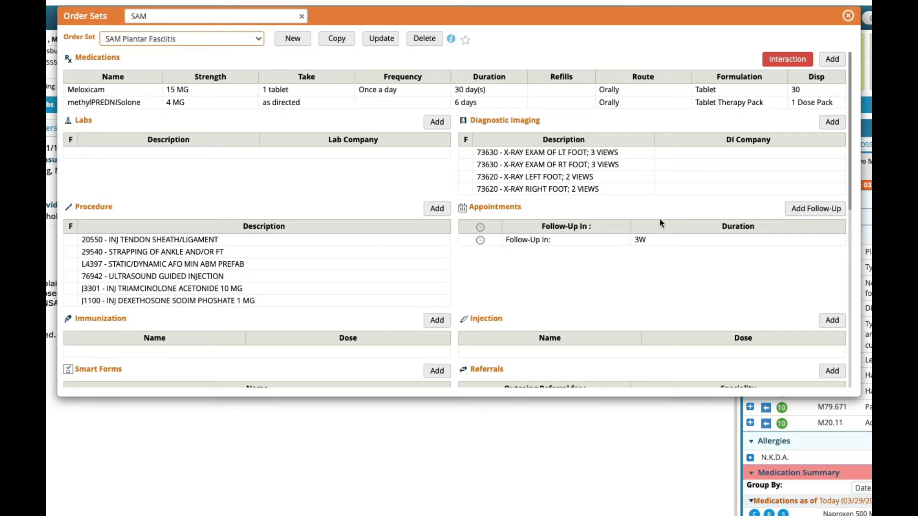
scroll(659, 218, down, 10)
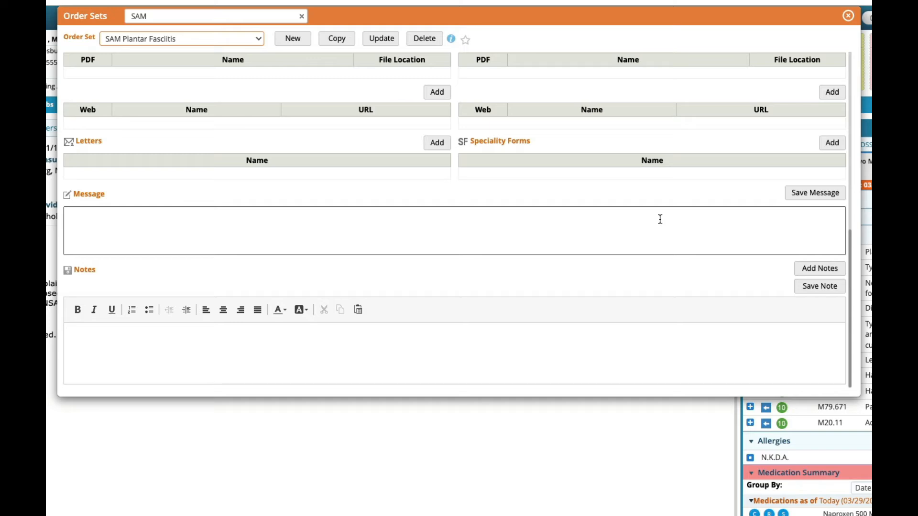
scroll(659, 219, up, 10)
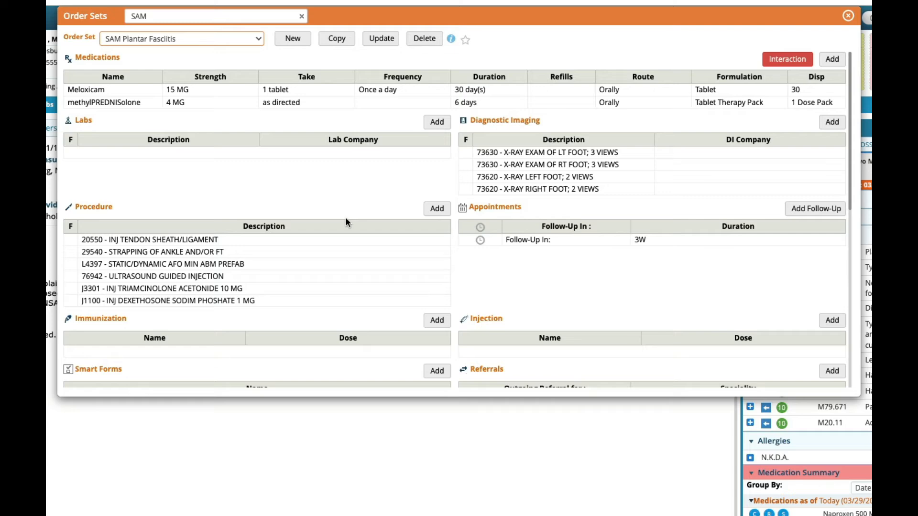
scroll(346, 222, down, 10)
scroll(345, 229, up, 5)
scroll(344, 232, down, 5)
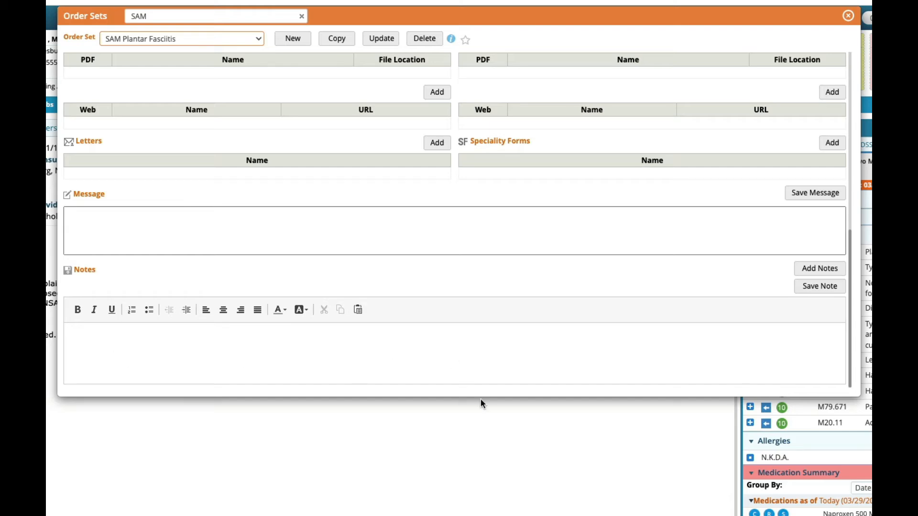
scroll(482, 237, up, 10)
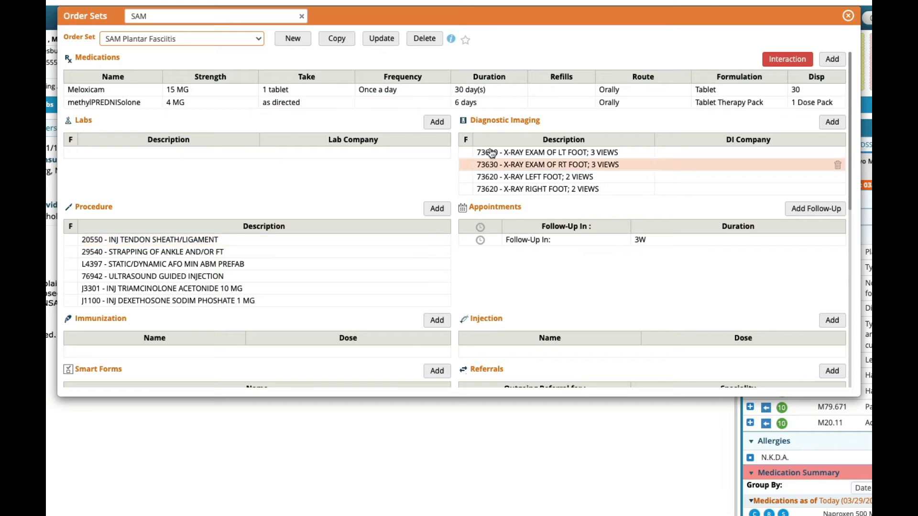
scroll(65, 252, down, 10)
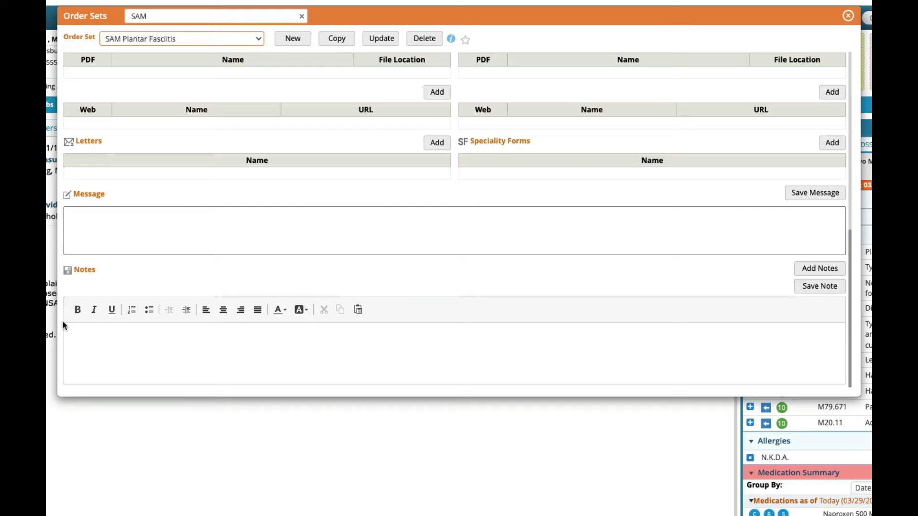
scroll(322, 306, up, 10)
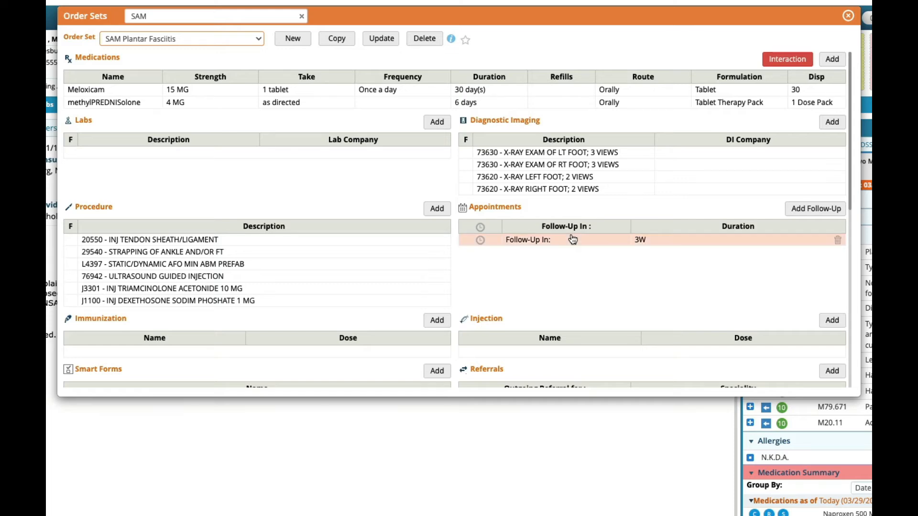
scroll(572, 239, down, 10)
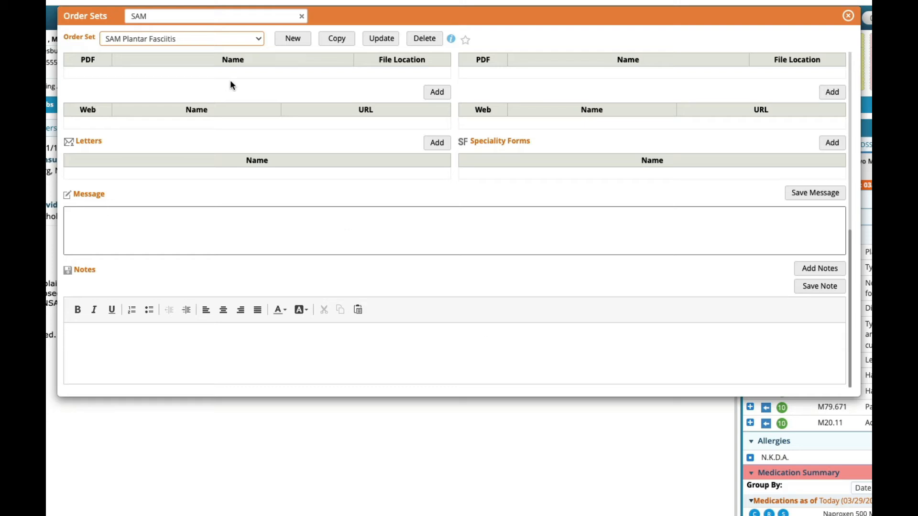
Search the order sets for *MH and load the *MH_Plantar Fasciitis order set
double_click(225, 16)
key(BackSpace)
text(*MH)
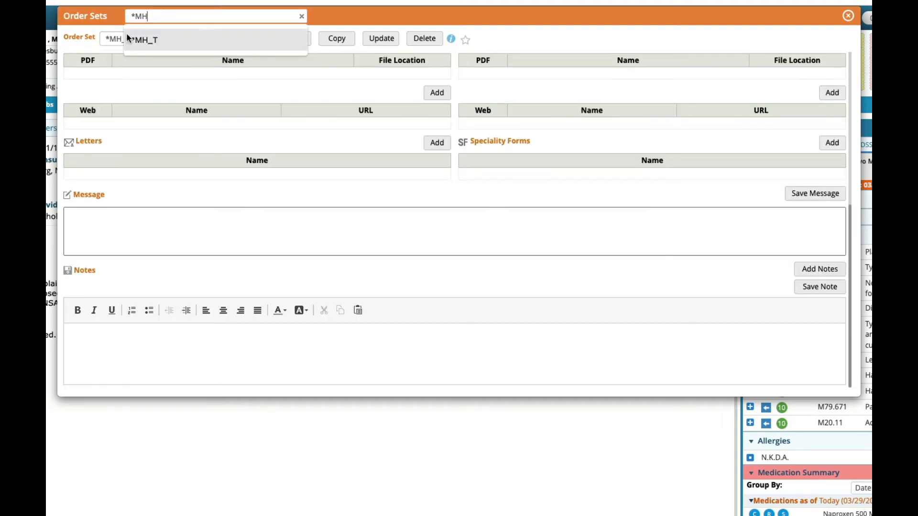
click(110, 42)
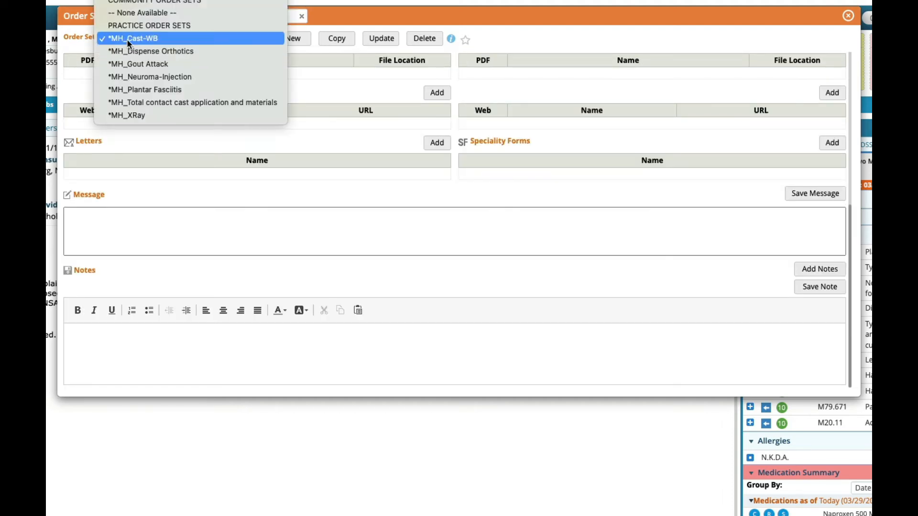
click(135, 90)
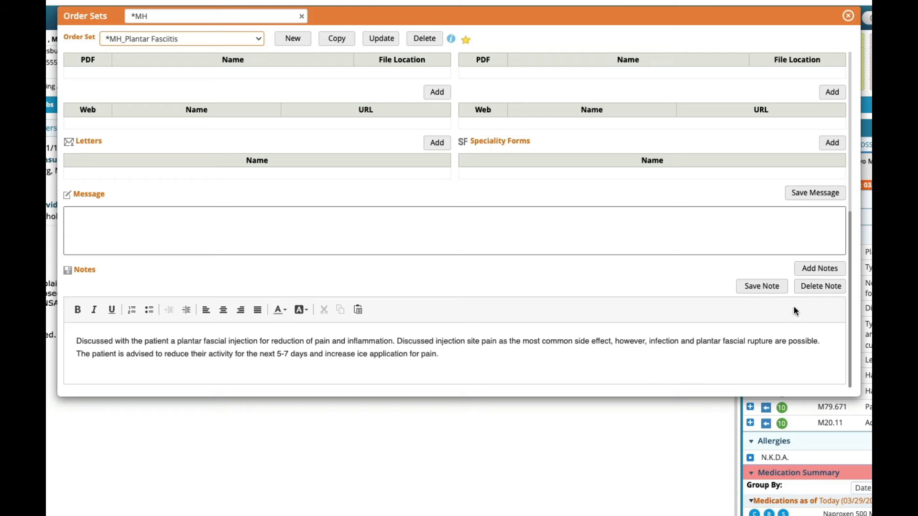
Add another note to the order set reading "Discussed plantar fasciitis, causes, rteartment, etc." and close the order set administration
click(812, 270)
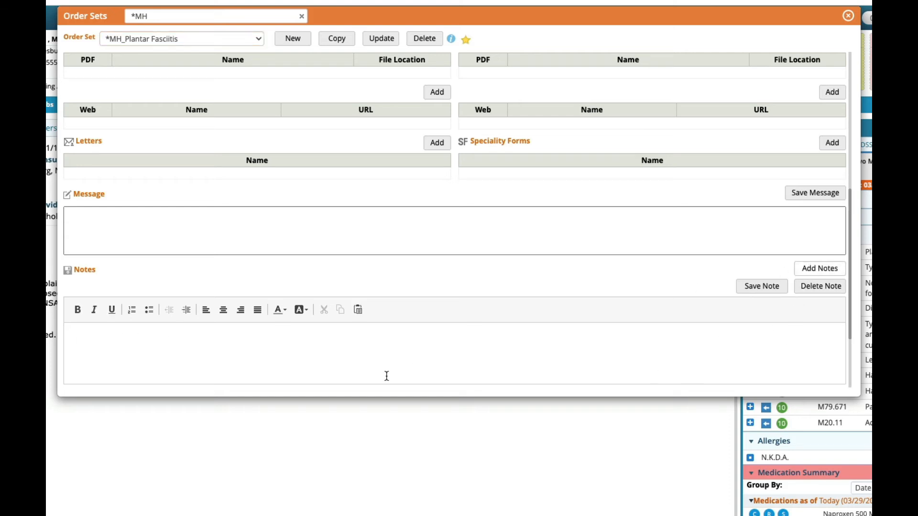
click(315, 364)
text(Discussed plantar fasciitis, causes, rteartment, etc.)
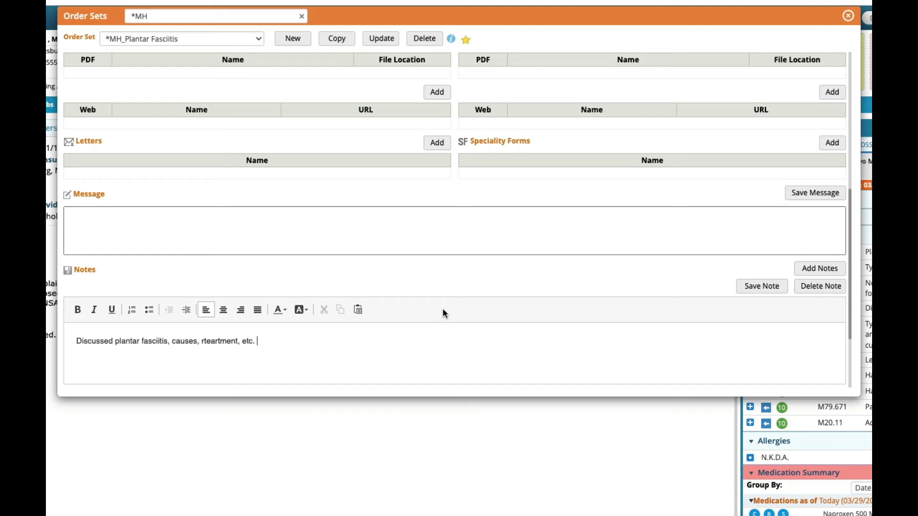
click(849, 16)
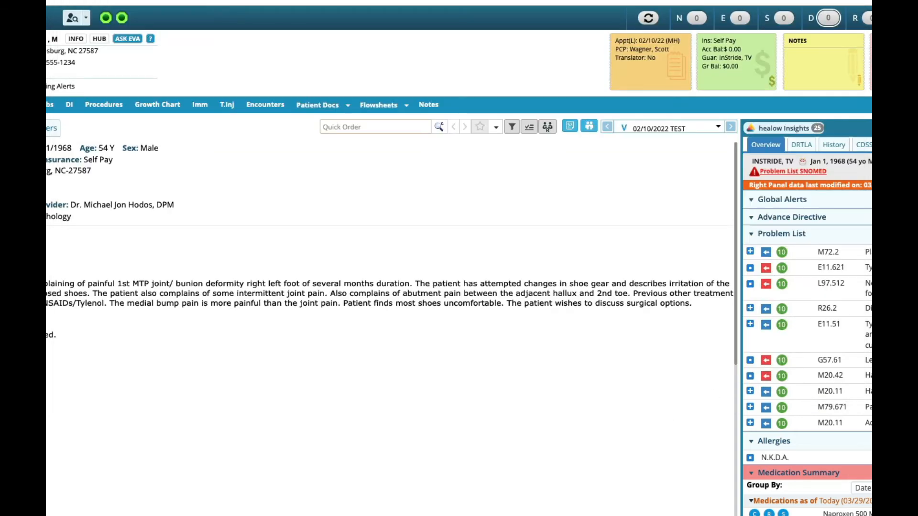
Open the *MH_Plantar Fasciitis order set under the Plantar Fasciitis - Initial Discussion template with its linked assessment M72.2 Plantar fasciitis
scroll(857, 450, down, 10)
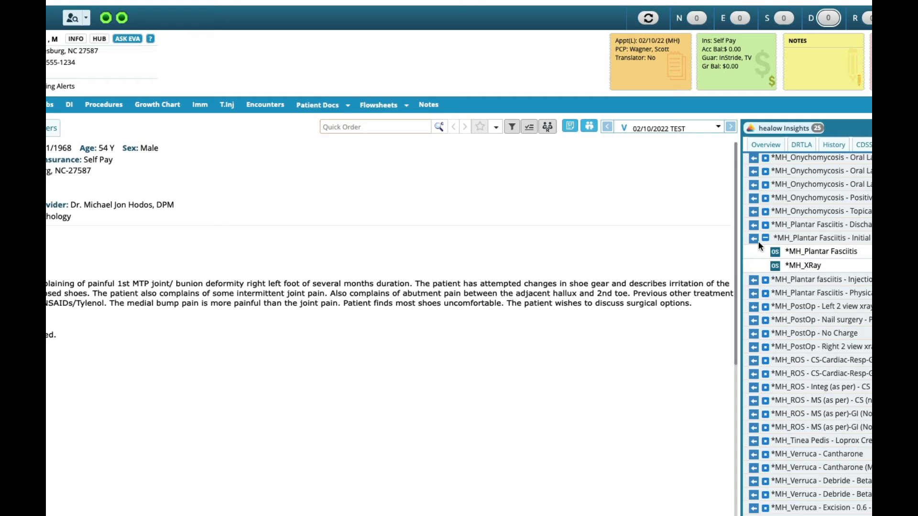
click(775, 253)
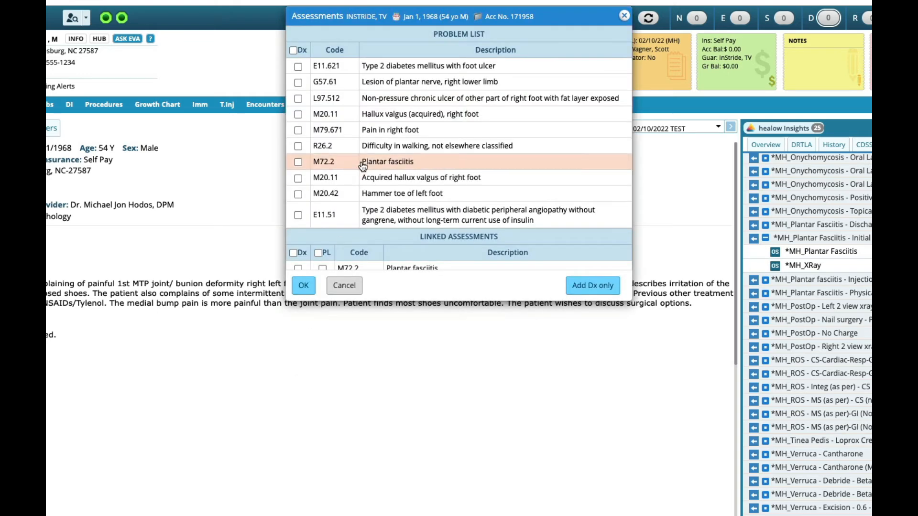
click(297, 262)
click(305, 286)
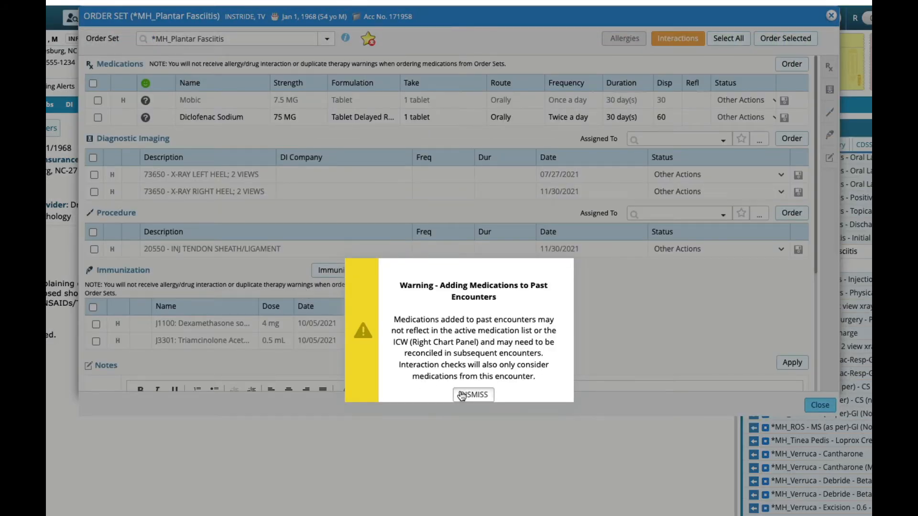
click(472, 393)
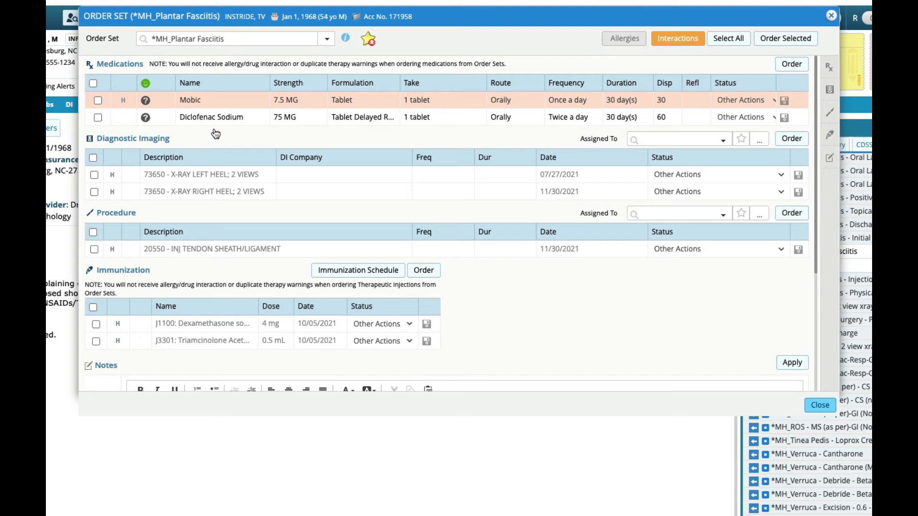
Order Mobic 7.5 MG, the 73650 left heel 2-view X-ray and the plantar fascial injection discussion note into the progress note
scroll(224, 276, down, 3)
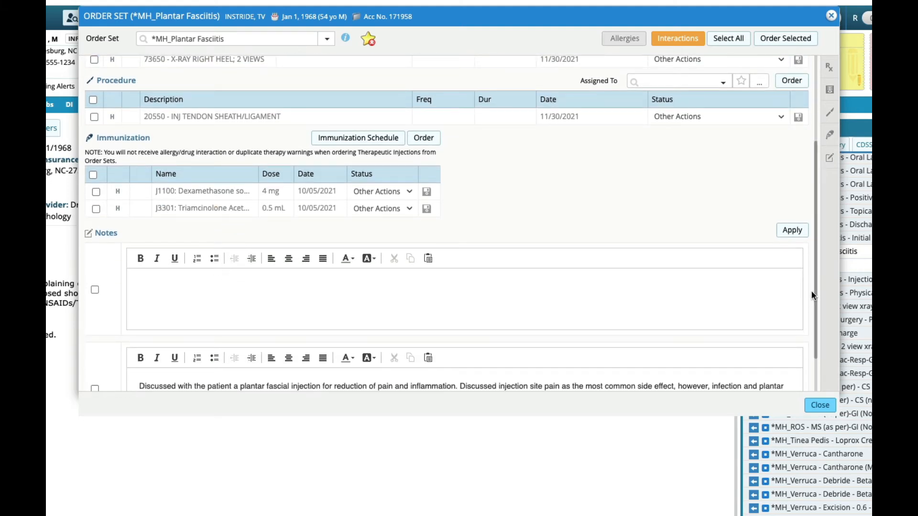
drag(819, 291, 824, 368)
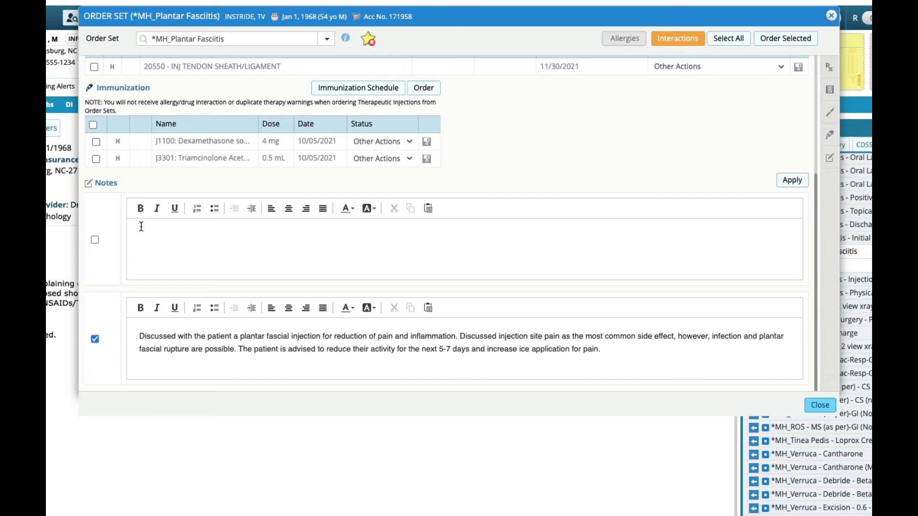
scroll(364, 204, up, 4)
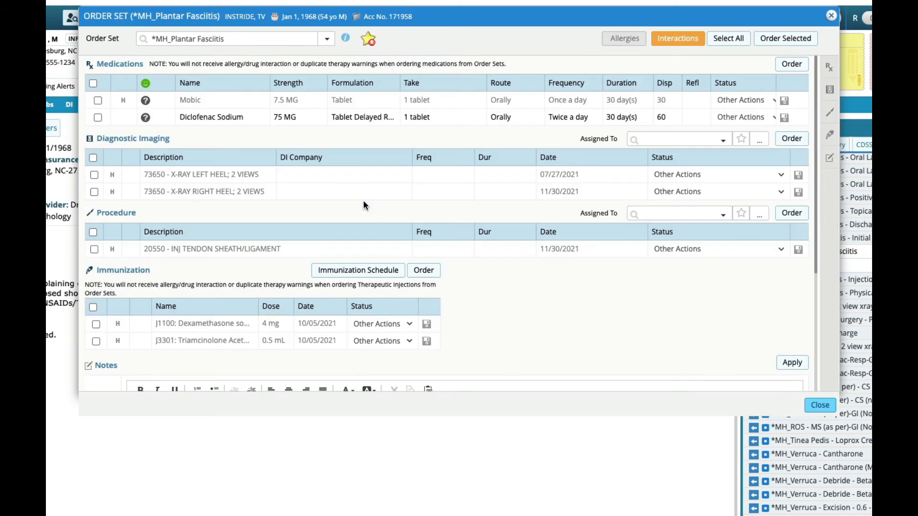
click(97, 100)
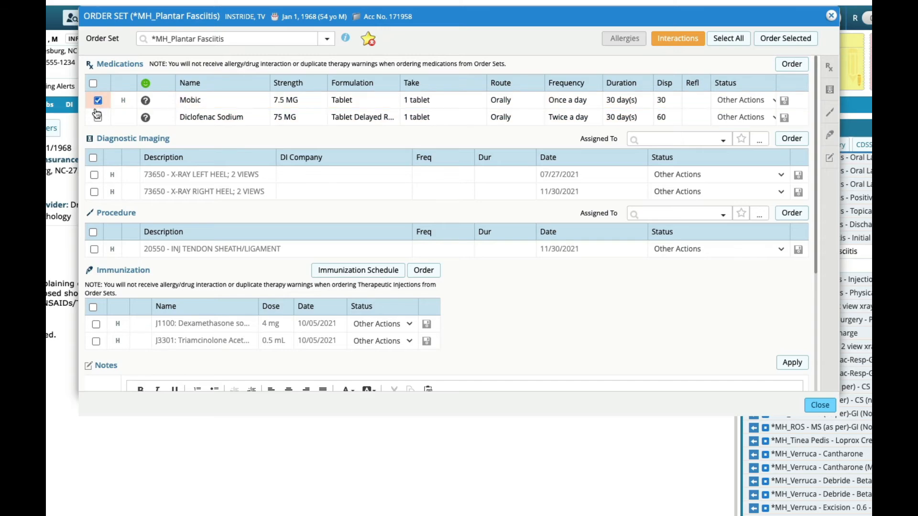
click(95, 175)
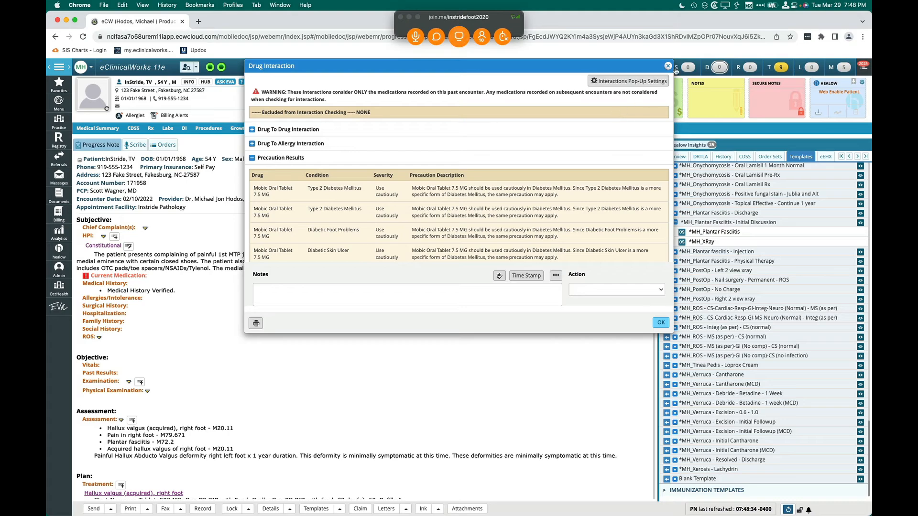
click(668, 66)
scroll(364, 335, down, 5)
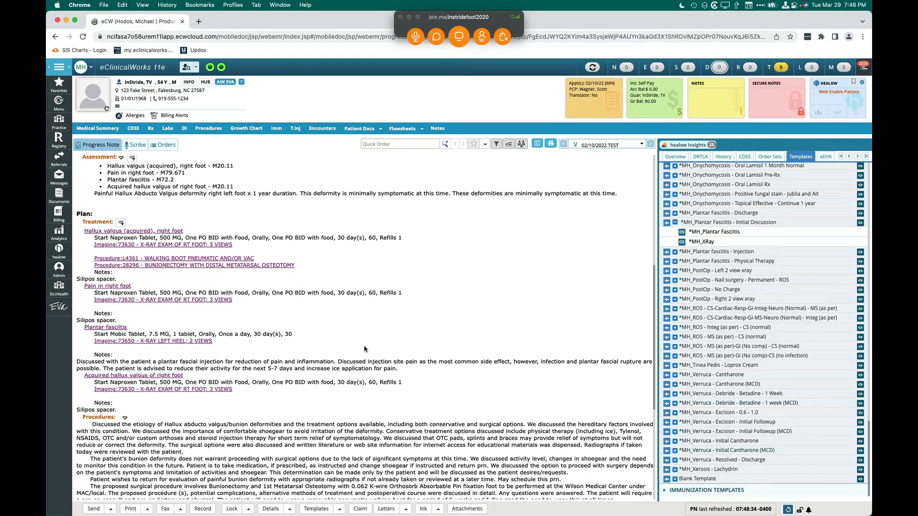
Open order set administration, search the order sets for *MH_P and load the *MH_Plantar Fasciitis order set
scroll(364, 349, down, 5)
scroll(364, 349, up, 3)
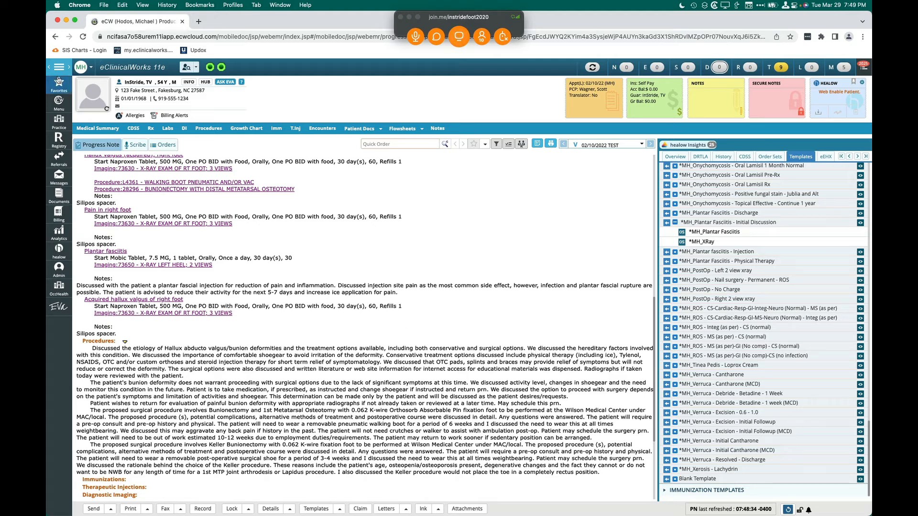
click(60, 84)
click(132, 80)
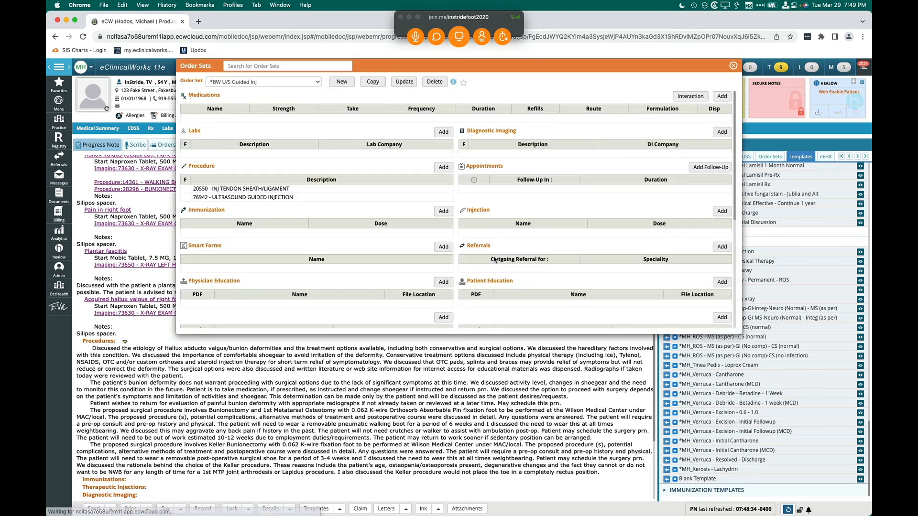
click(268, 68)
text(*)
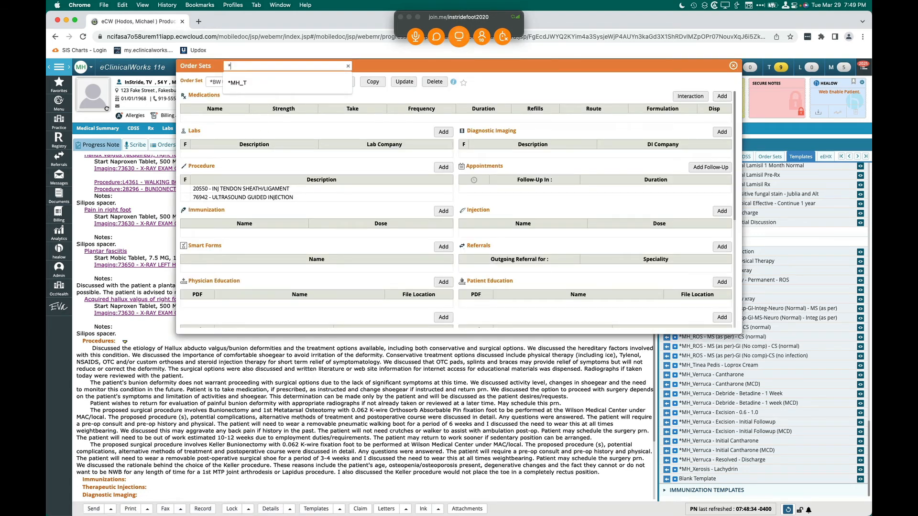
text(M<H_)
key(BackSpace)
key(BackSpace)
key(BackSpace)
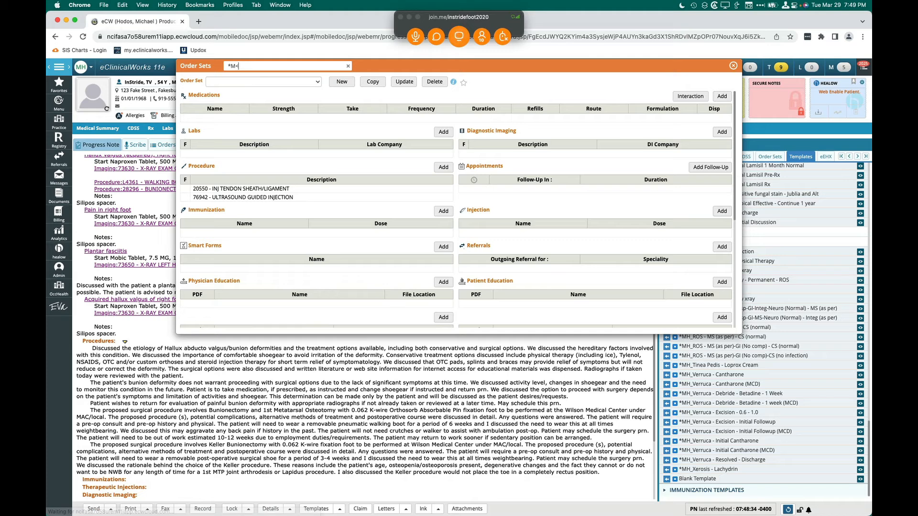
text(H_P)
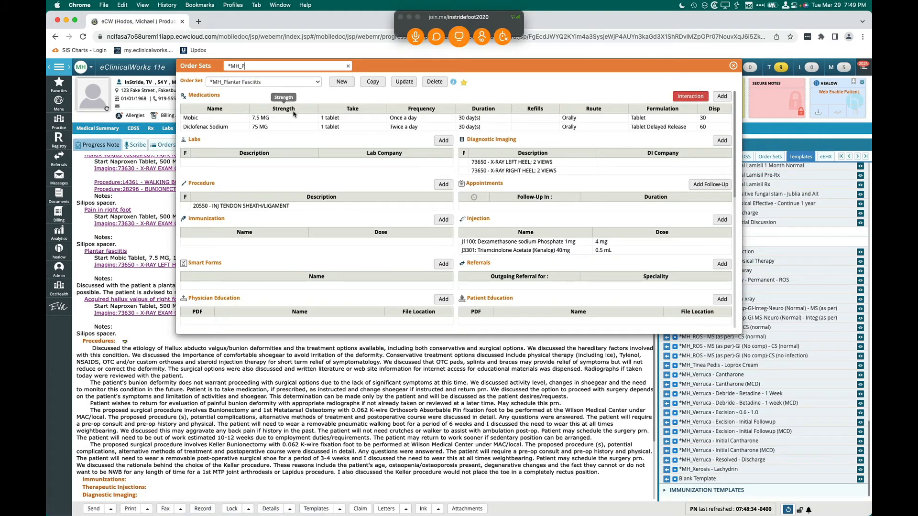
Try to add the note "Discussed with the patient possible benefits of a night splint......bla bla" by updating the order set
scroll(350, 217, down, 10)
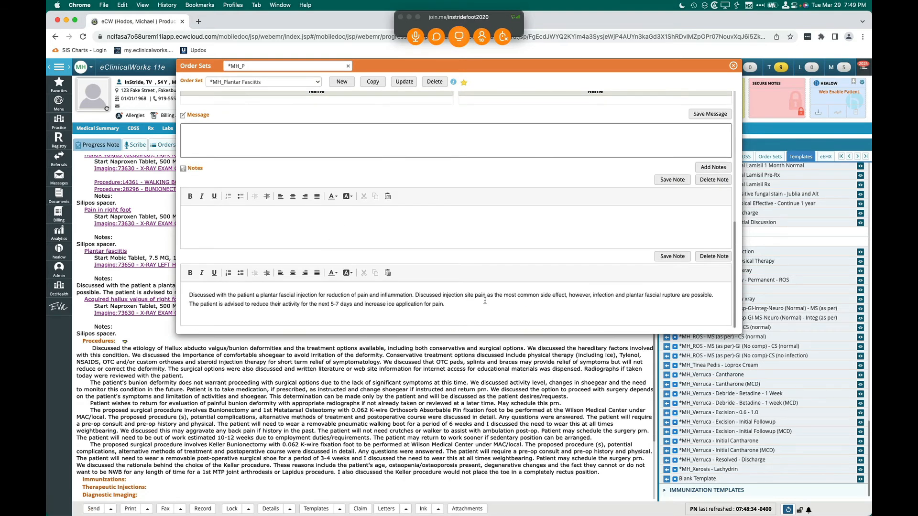
click(302, 217)
text(Discussed with the patient possible benefits of a night splint......bla bla)
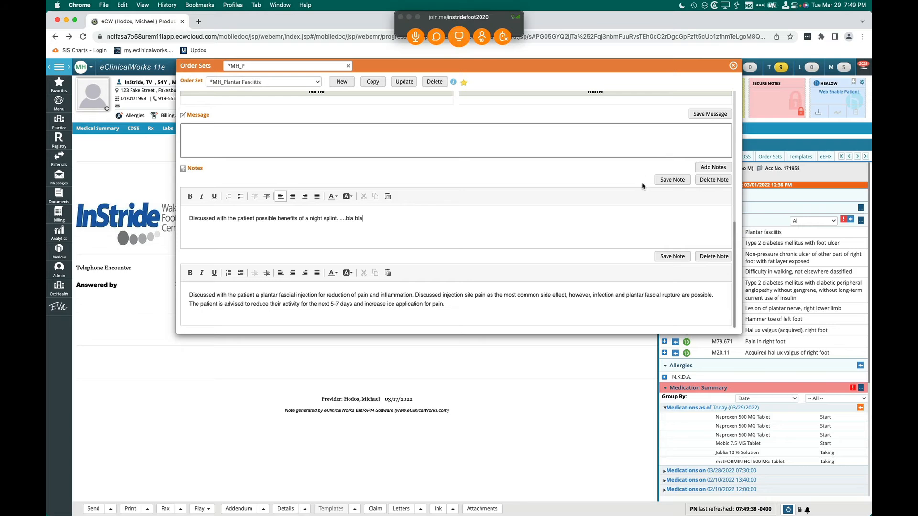
scroll(565, 200, up, 5)
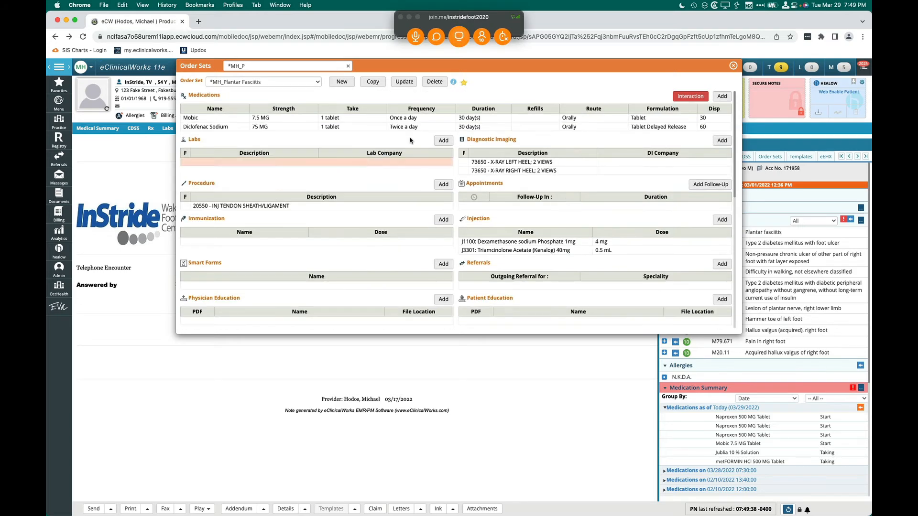
click(406, 83)
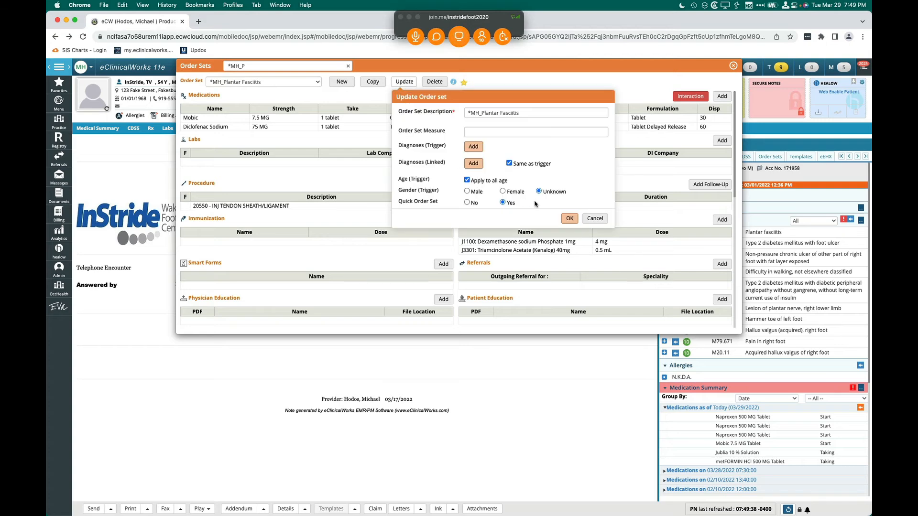
click(568, 218)
scroll(566, 216, down, 5)
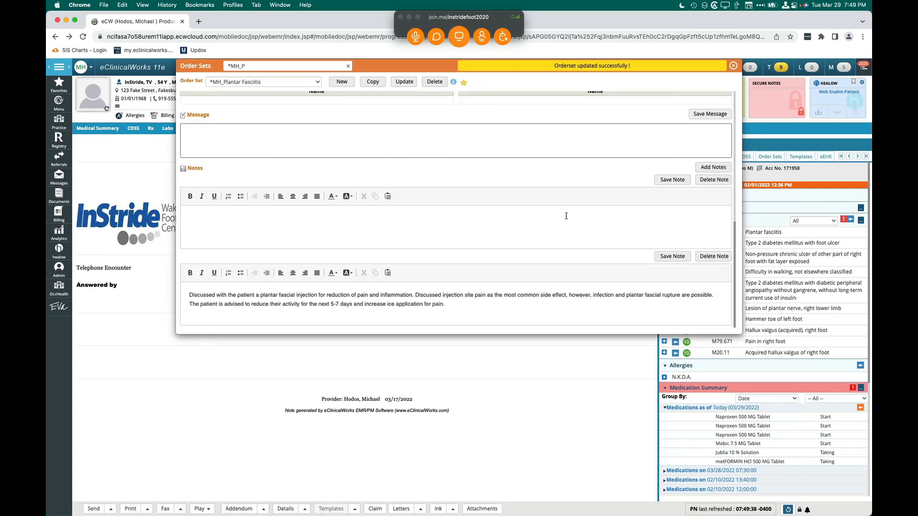
Save the note "discussed with patient night splint..." in the order set's empty note field and close the order set administration
scroll(446, 185, up, 4)
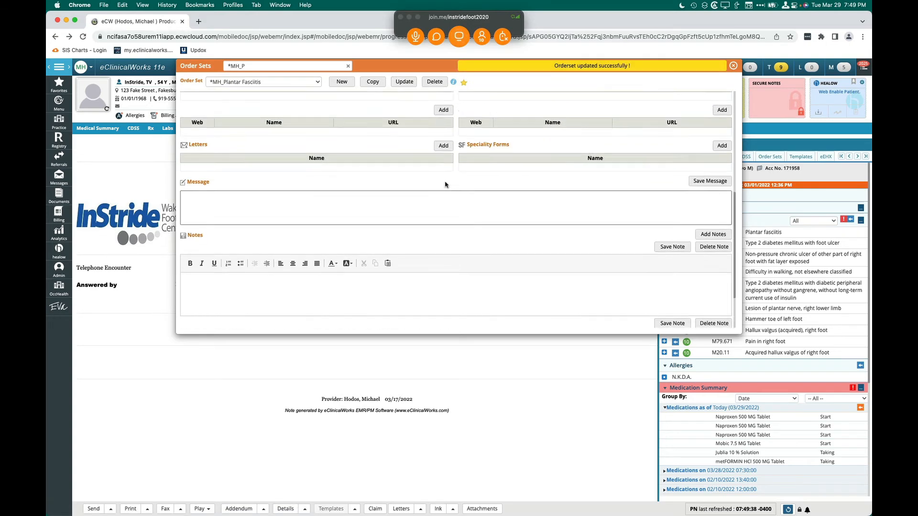
scroll(446, 184, down, 4)
click(513, 228)
text(discussed with patient night splint...)
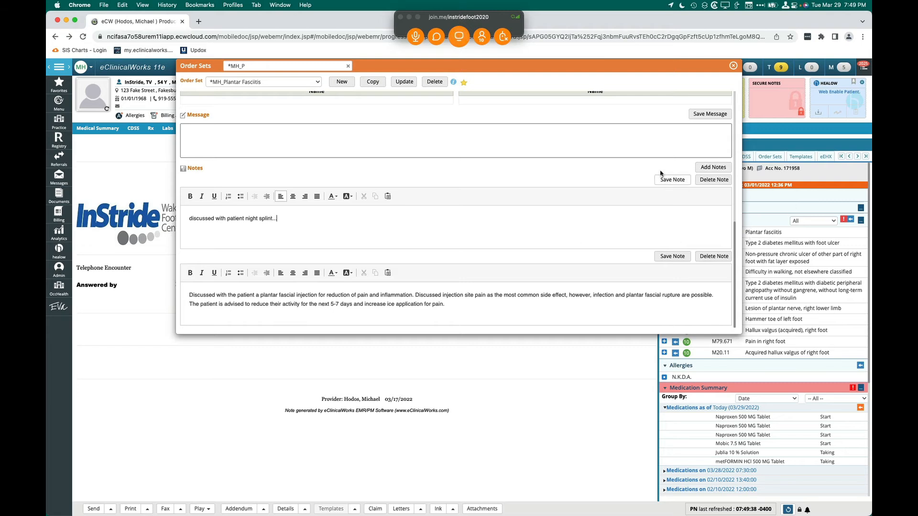
click(670, 182)
click(732, 67)
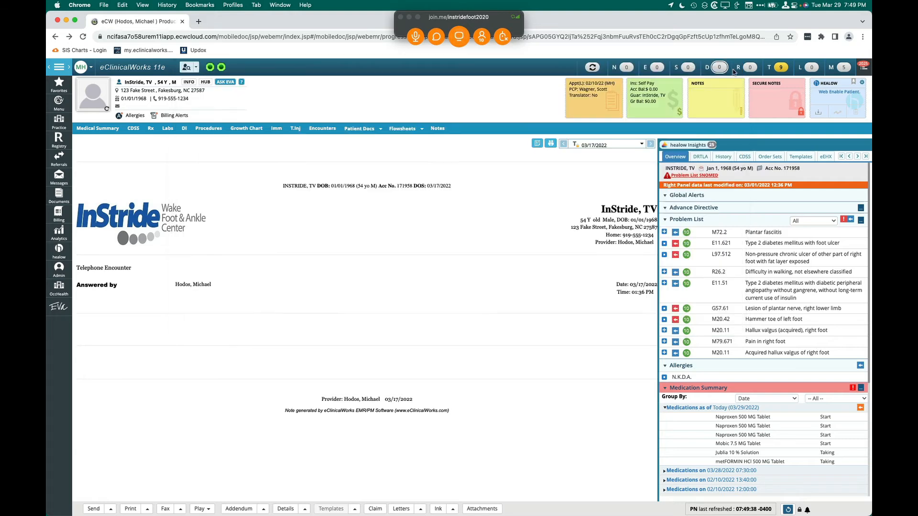
Return to the 02/10/2022 TEST progress note and open the *MH_Plantar Fasciitis order set without selecting any assessment
click(565, 144)
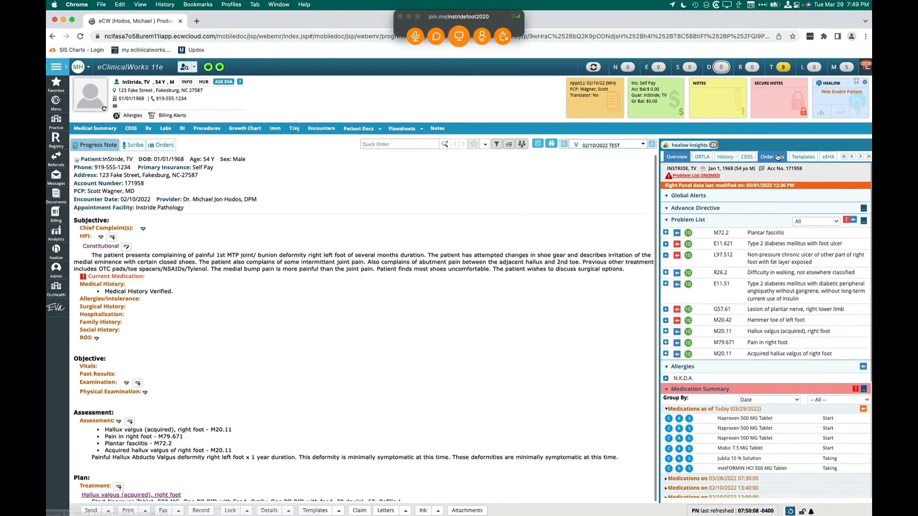
click(776, 157)
click(722, 287)
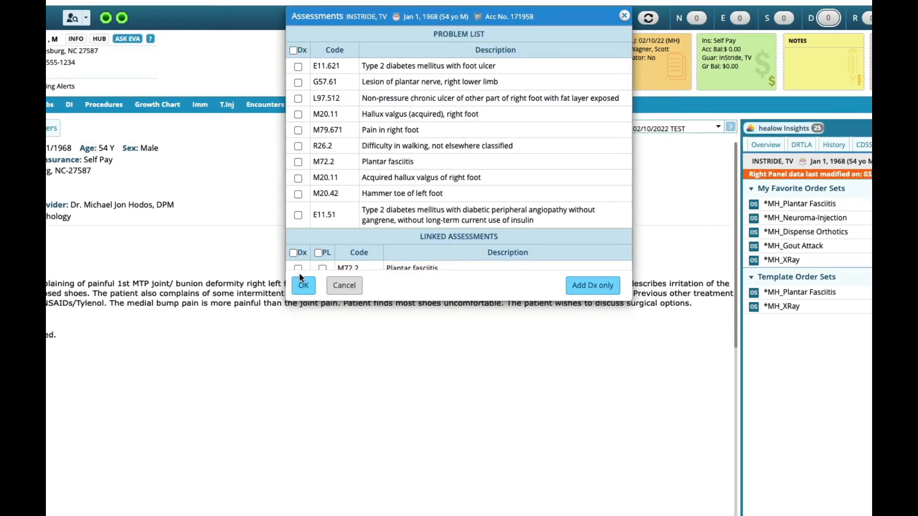
click(302, 286)
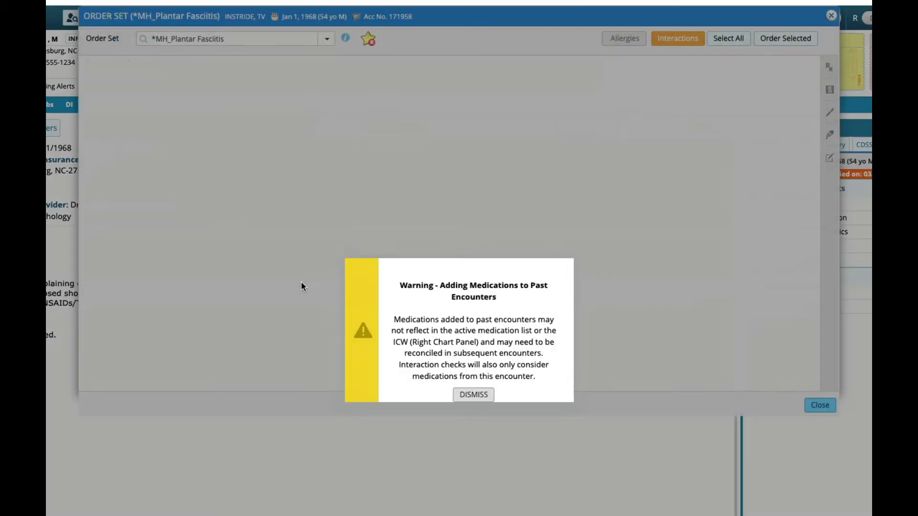
click(480, 395)
Select the night splint note and the plantar fascial injection discussion note, and close the order set without applying them
scroll(551, 319, down, 2)
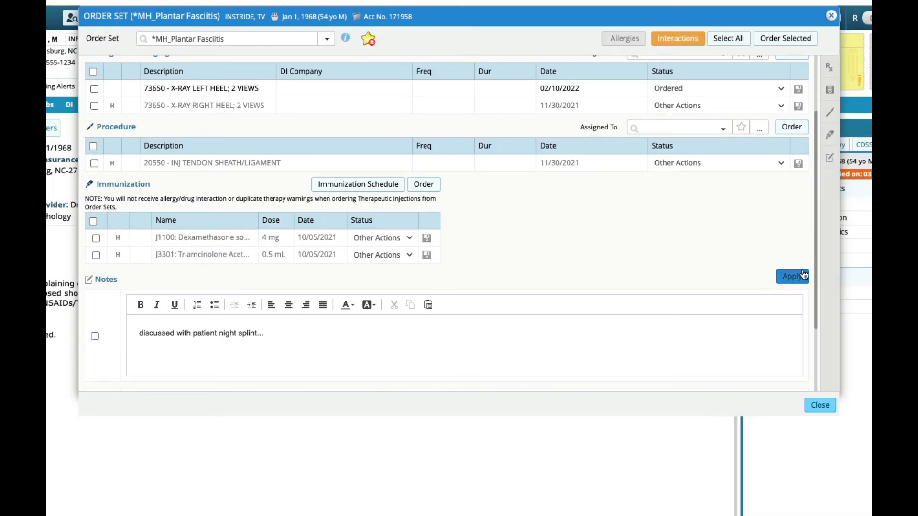
drag(815, 277, 819, 357)
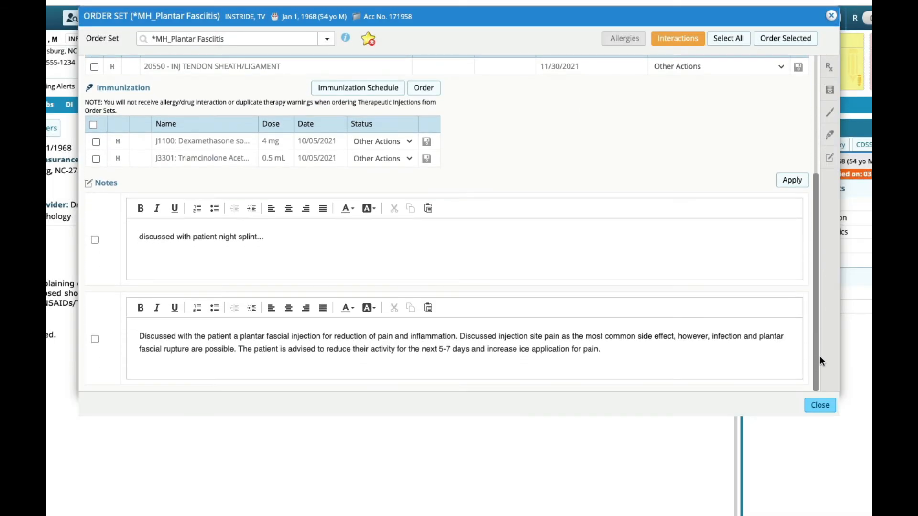
click(96, 239)
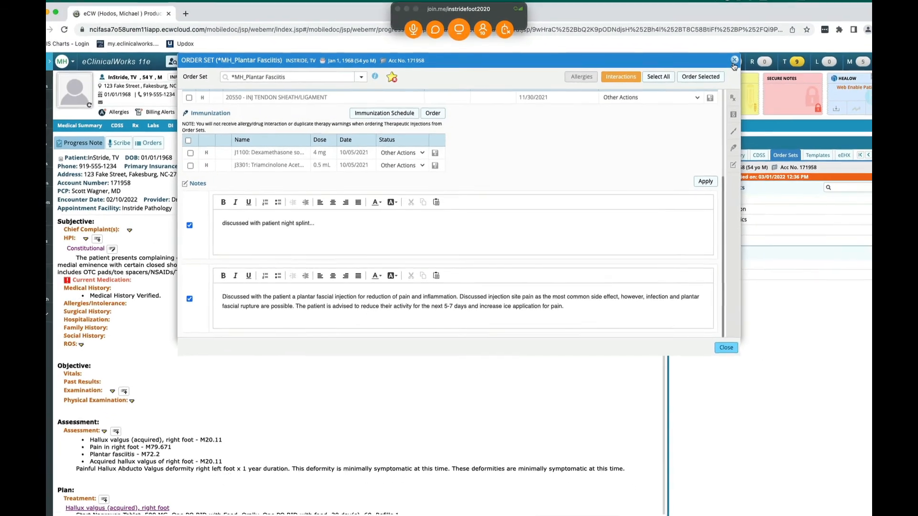
click(752, 52)
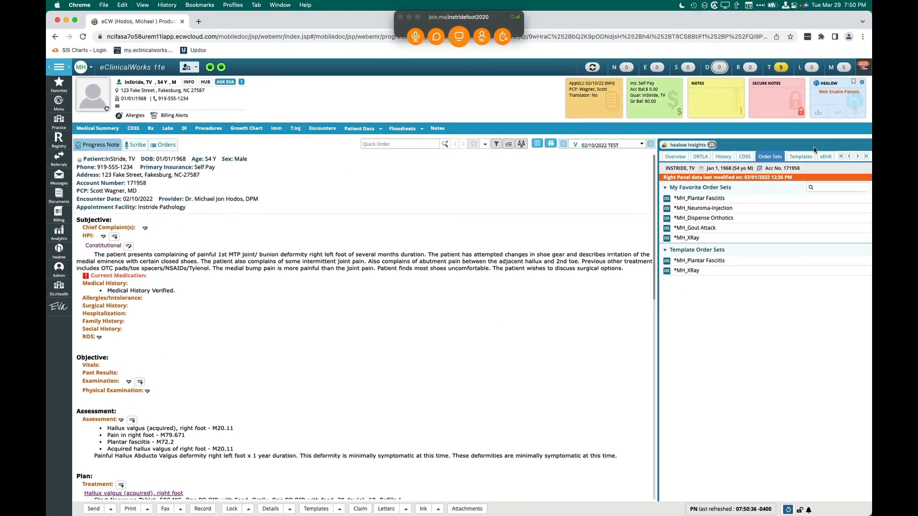
Reopen order set administration and search the practice order sets for "plantar fasciitis"
click(800, 156)
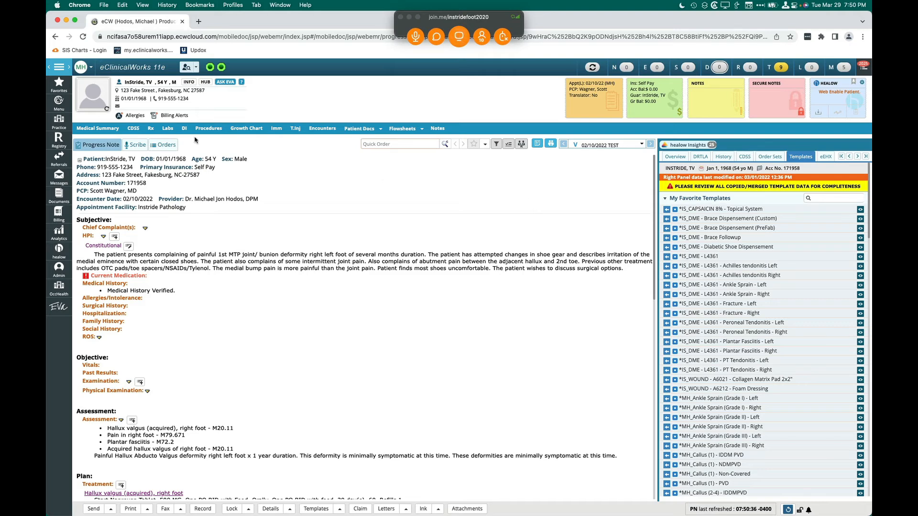
click(62, 87)
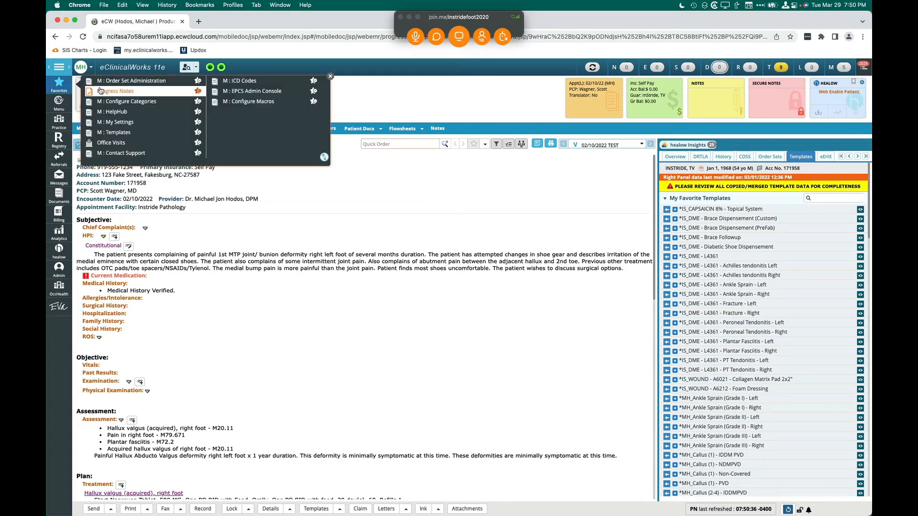
click(125, 81)
click(229, 65)
text(planta)
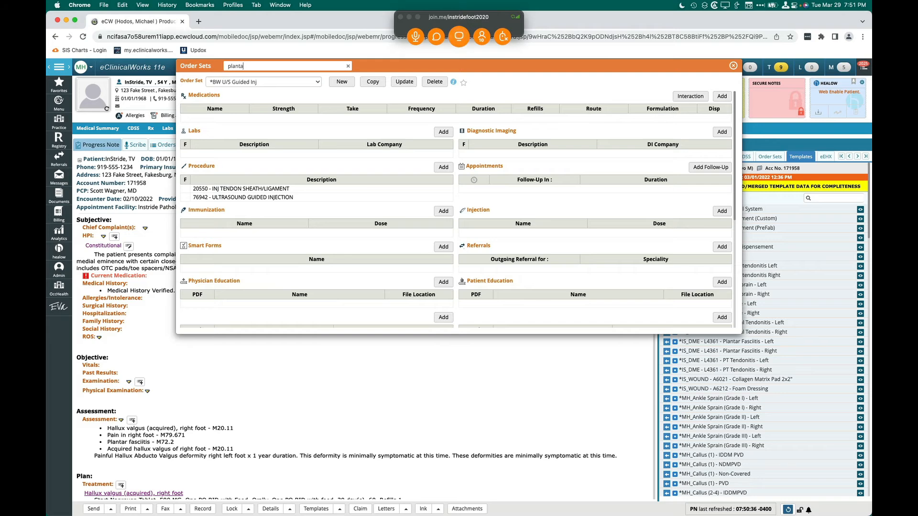
text(r fasciitis)
click(320, 83)
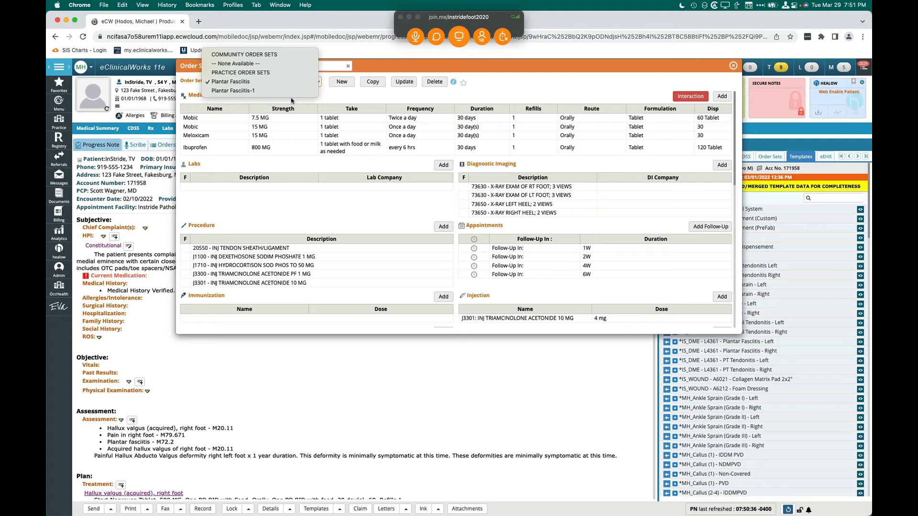
click(262, 81)
Clear the order set search, look through the full list of practice order sets and close the administration window
triple_click(266, 62)
key(BackSpace)
click(259, 81)
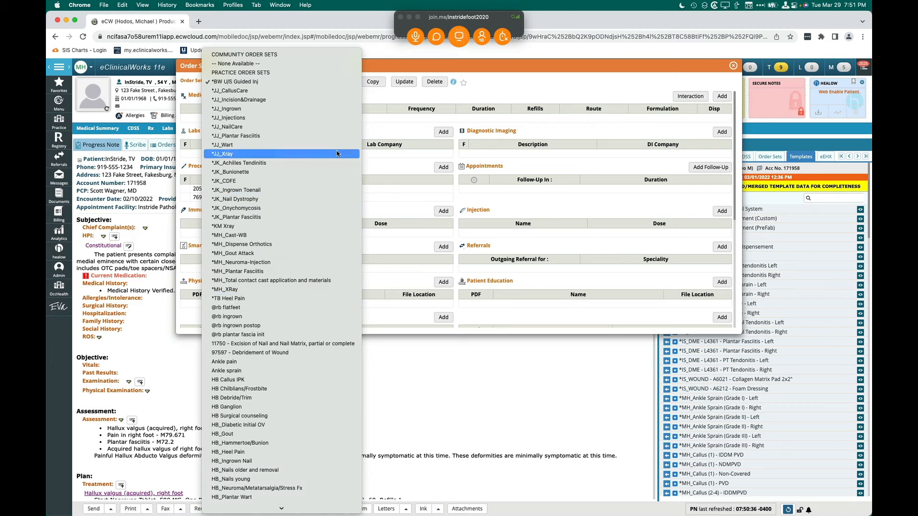
click(380, 126)
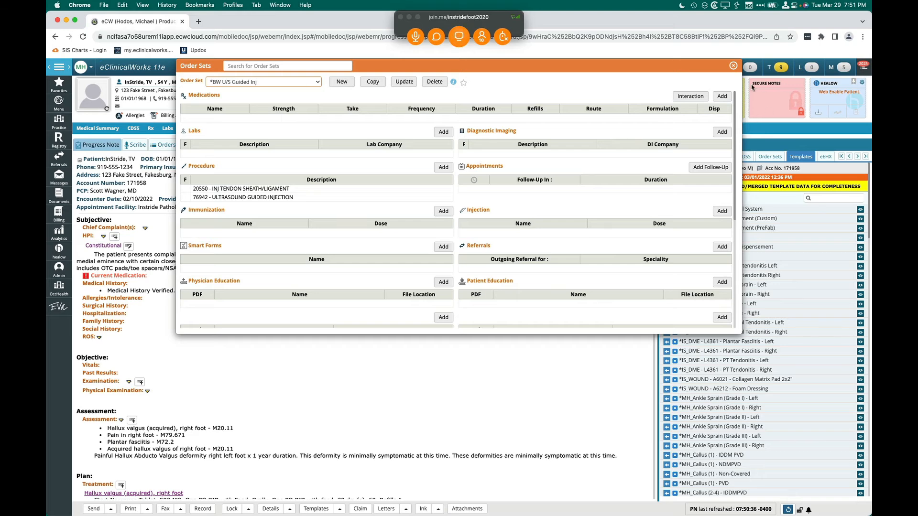
click(733, 66)
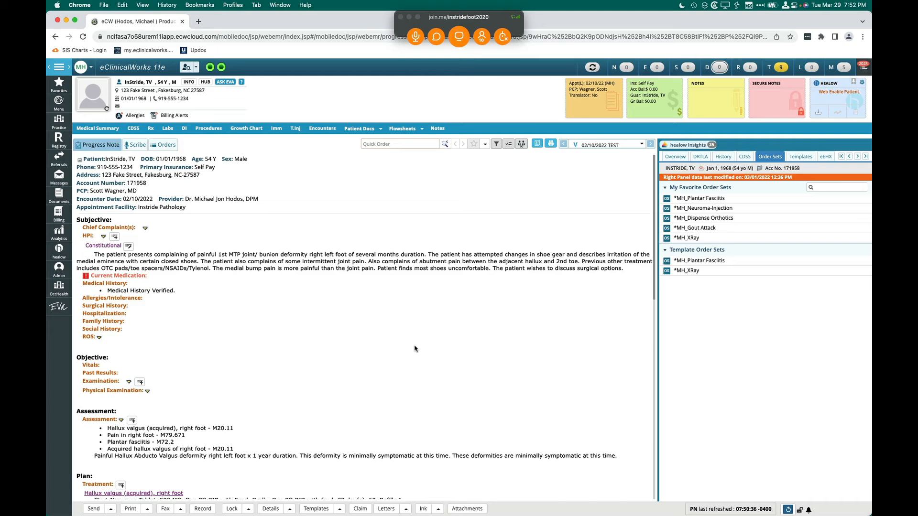
Review the progress note's assessments, treatment plan, procedures and billing codes, and display the list of favorite templates
scroll(415, 348, down, 5)
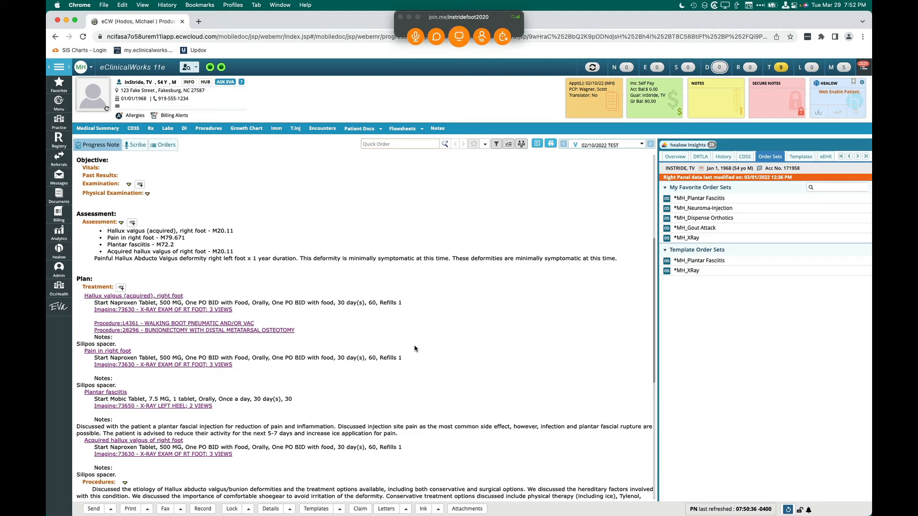
scroll(414, 348, down, 5)
scroll(414, 351, up, 8)
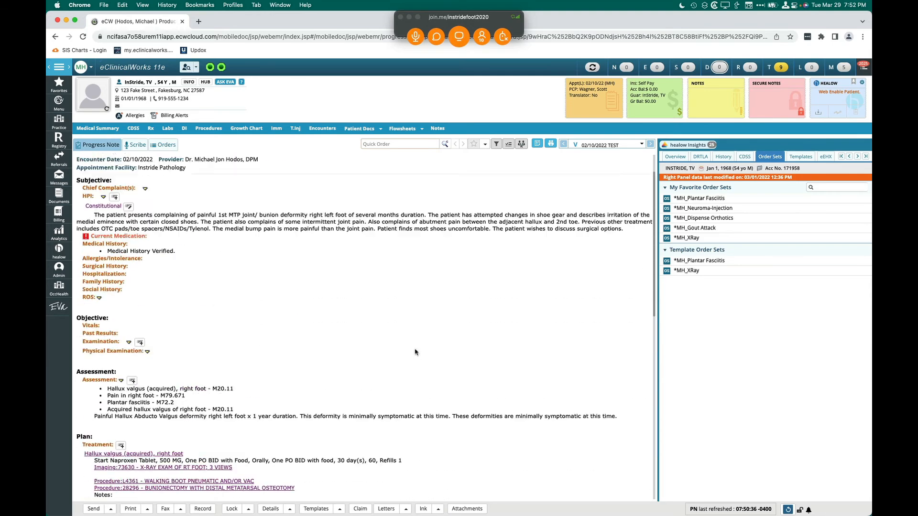
scroll(415, 351, up, 2)
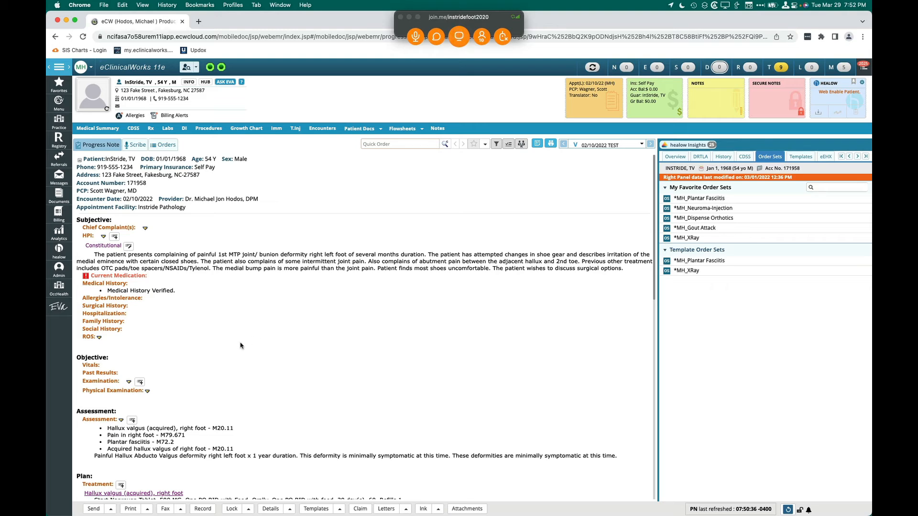
scroll(240, 345, down, 10)
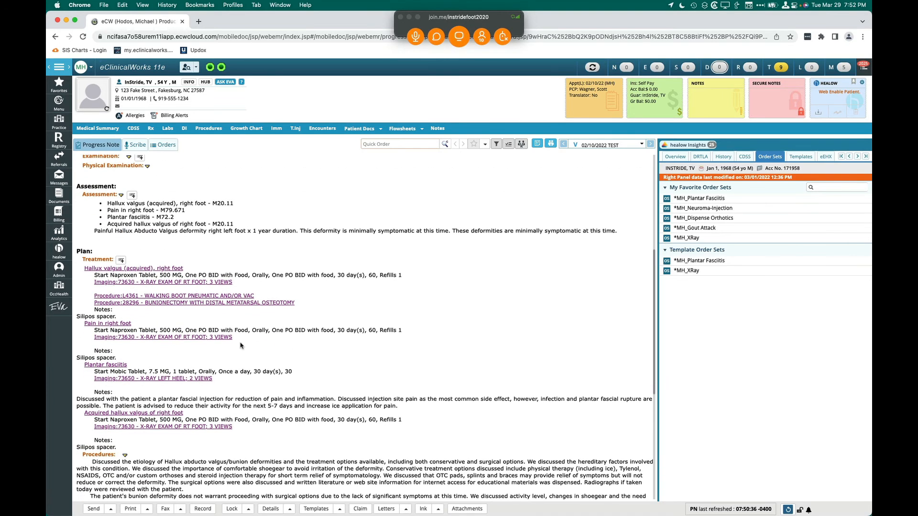
scroll(241, 345, down, 5)
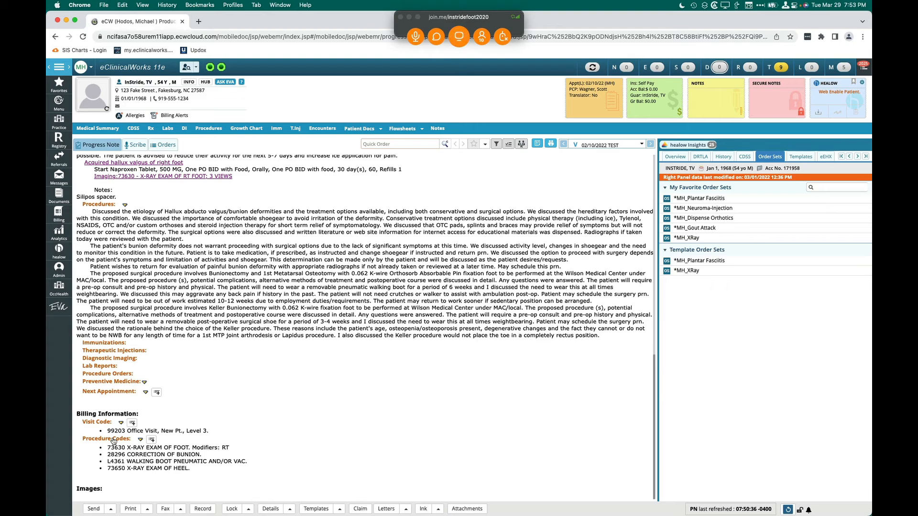
scroll(113, 441, up, 10)
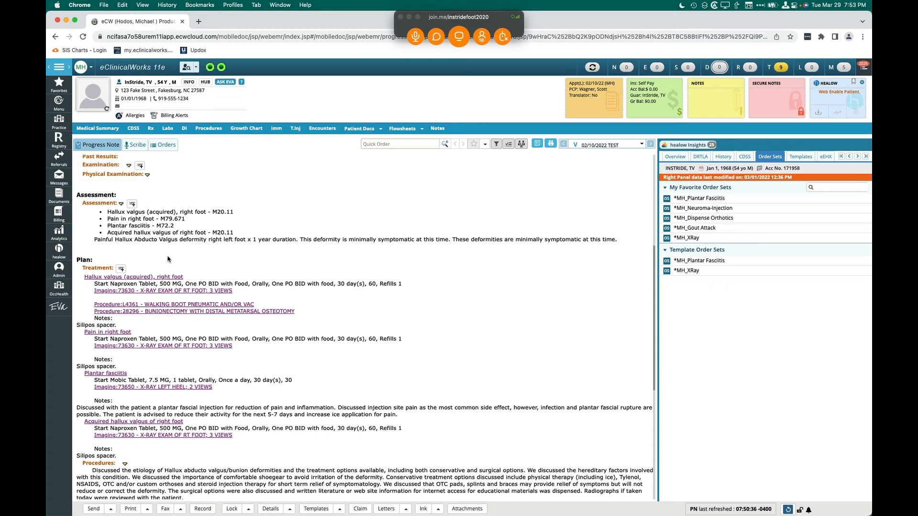
click(800, 157)
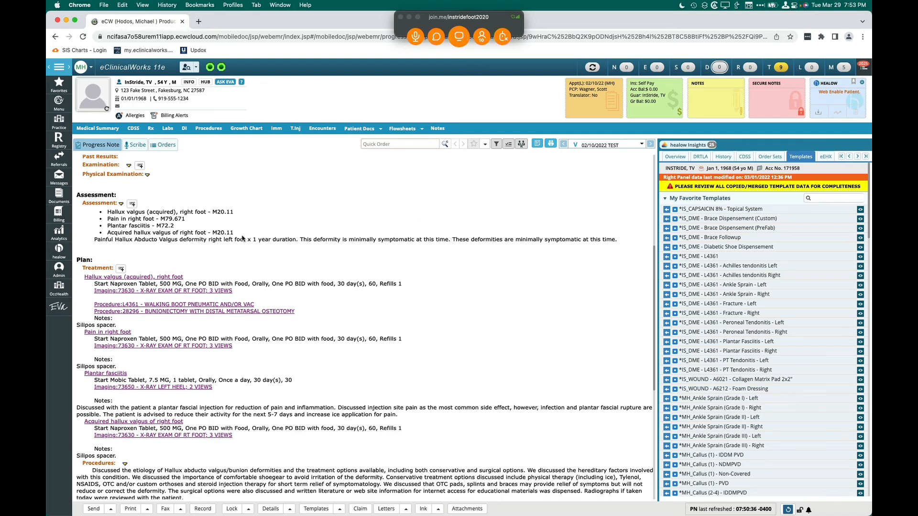
scroll(244, 242, up, 5)
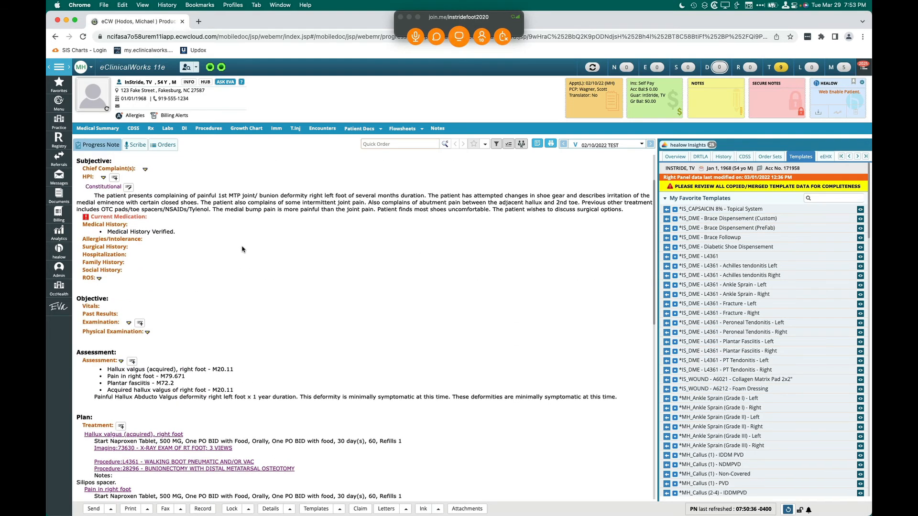
Look at the recent encounters' notes offered for the HPI and close the list without copying or merging anything
scroll(243, 249, down, 1)
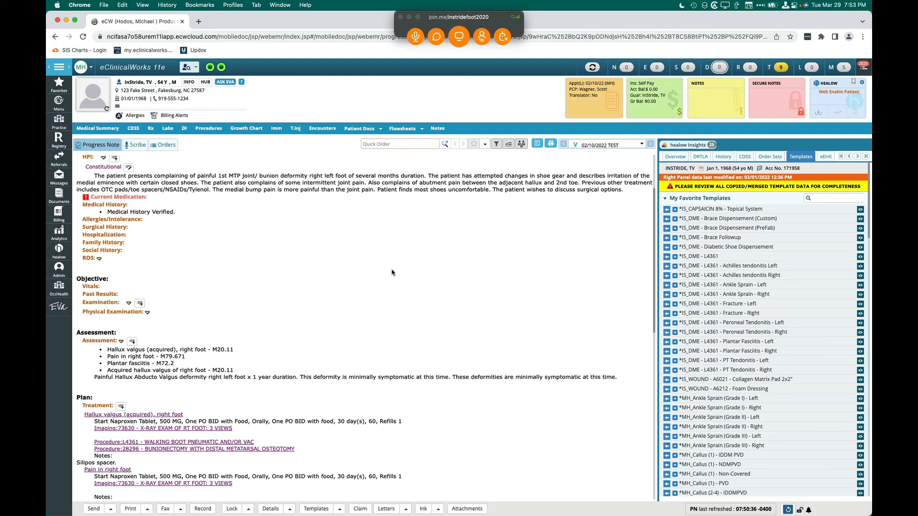
click(103, 159)
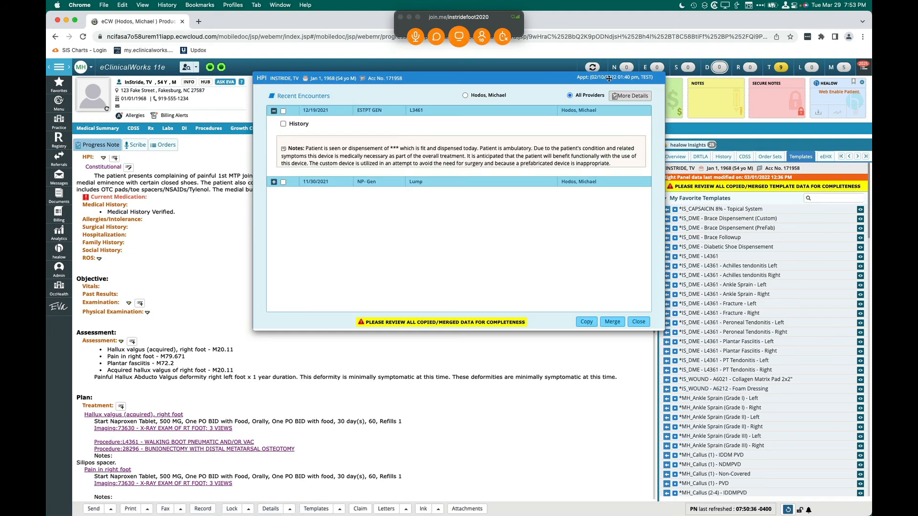
click(639, 321)
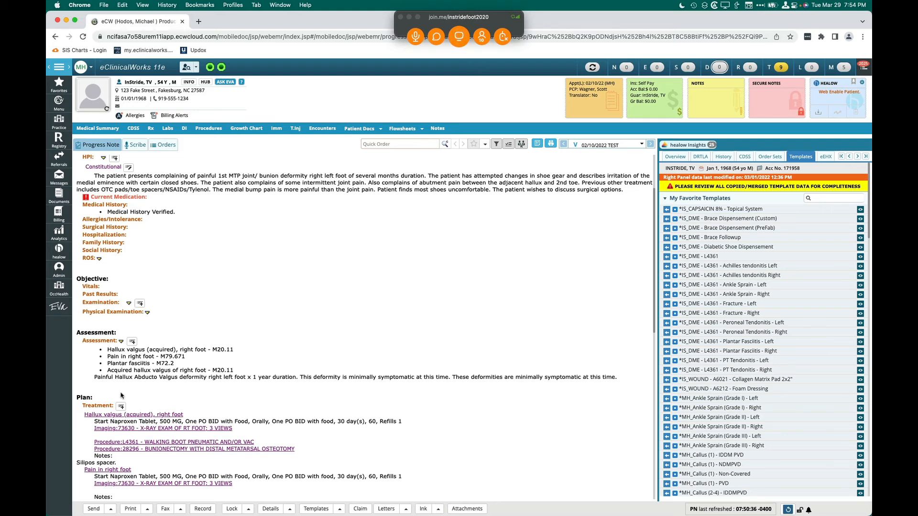
Review the note from assessment to billing information, check the visit codes from recent encounters and close the list
scroll(121, 394, down, 3)
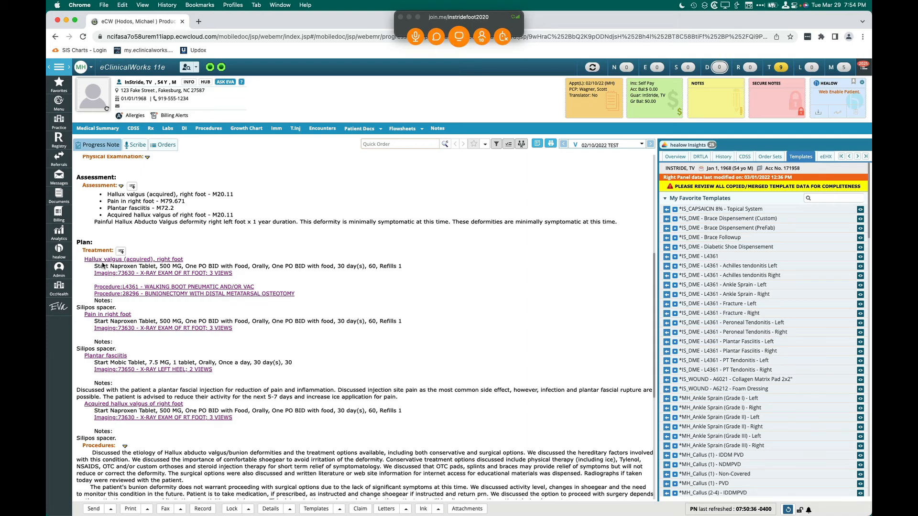
scroll(102, 266, down, 3)
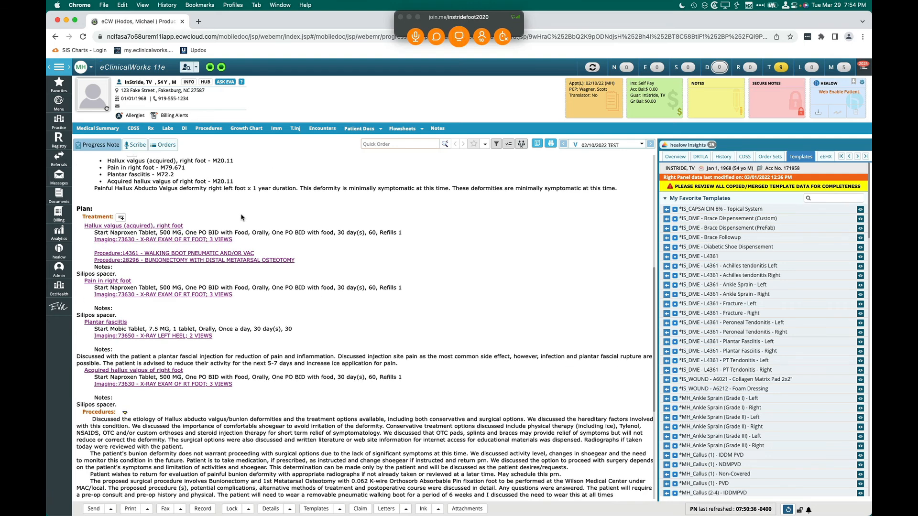
scroll(241, 218, down, 10)
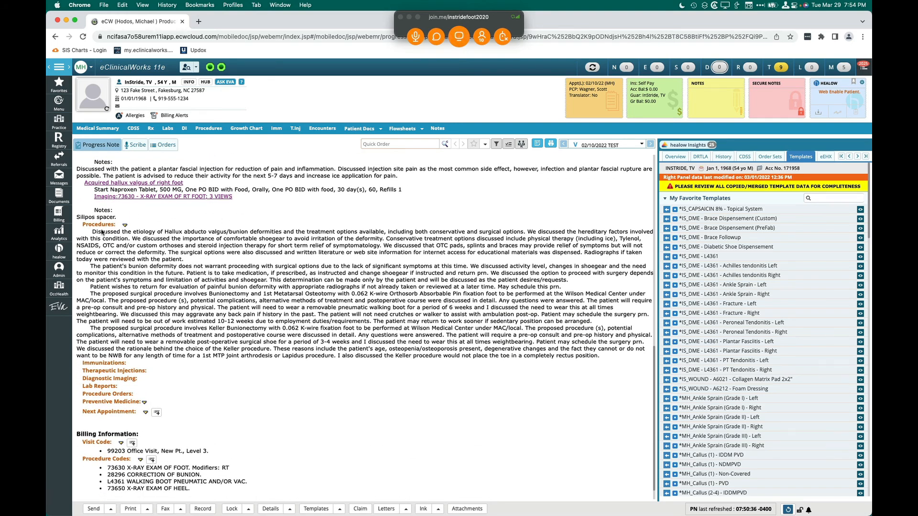
scroll(102, 232, down, 1)
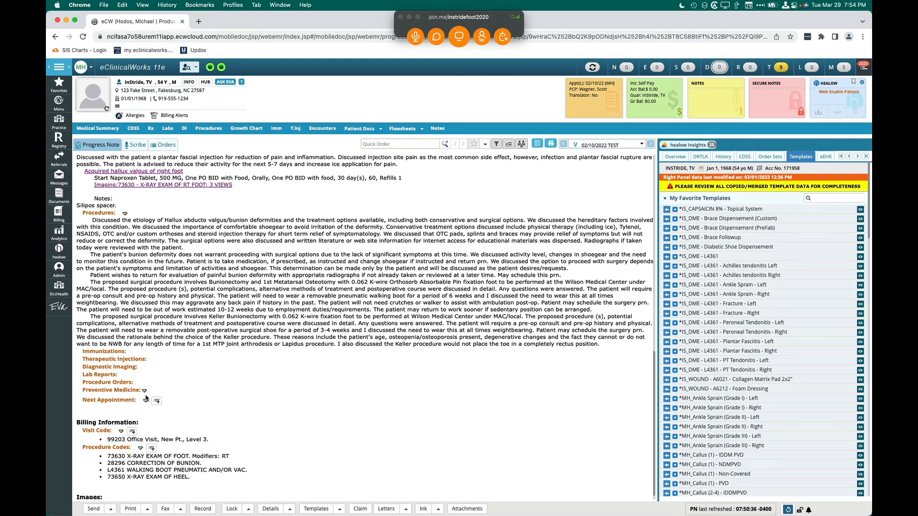
click(122, 432)
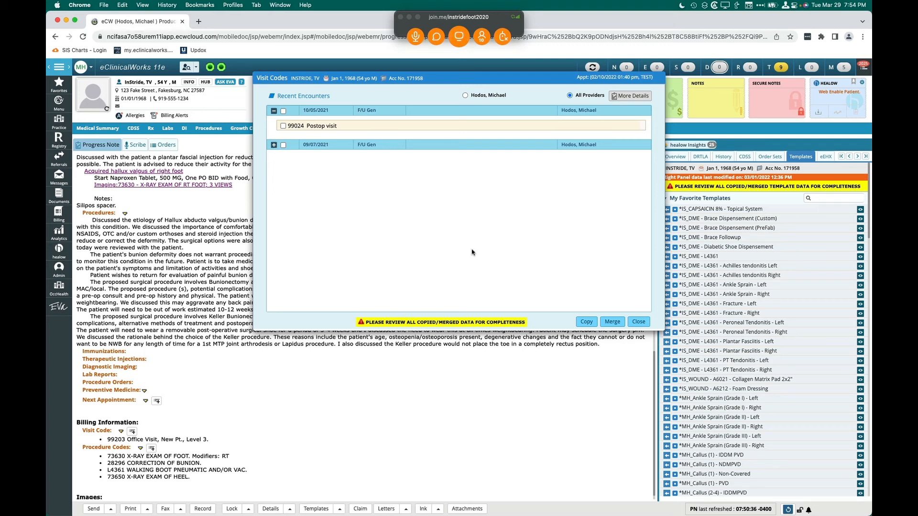
click(638, 321)
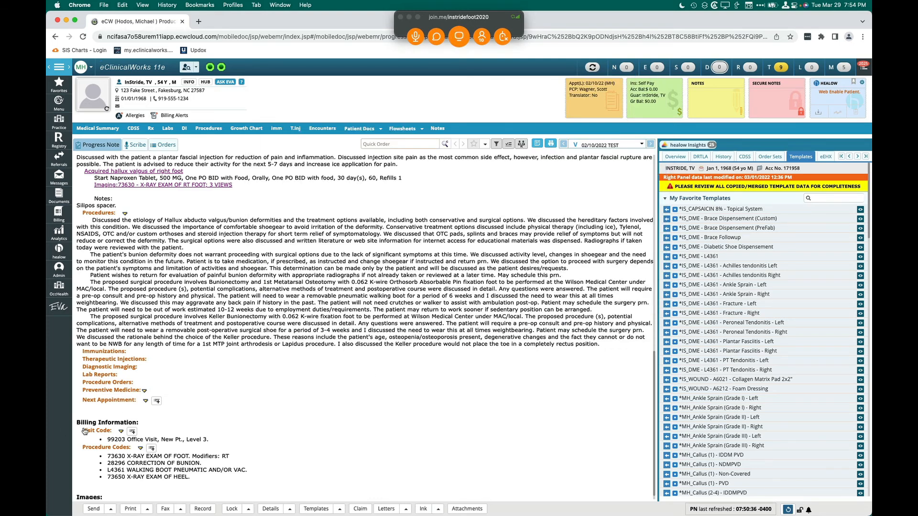
Examine the billing details with their linked diagnosis and procedure codes, close them and reread the treatment plan
click(93, 430)
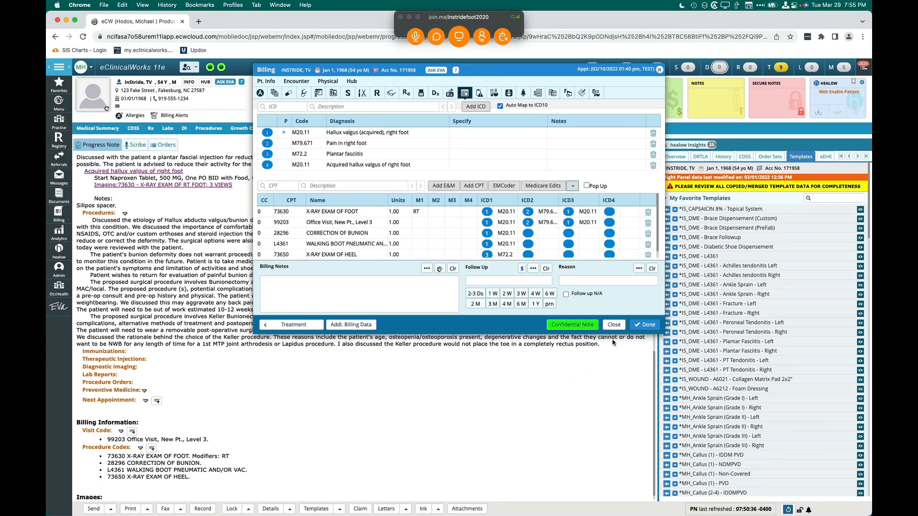
click(613, 324)
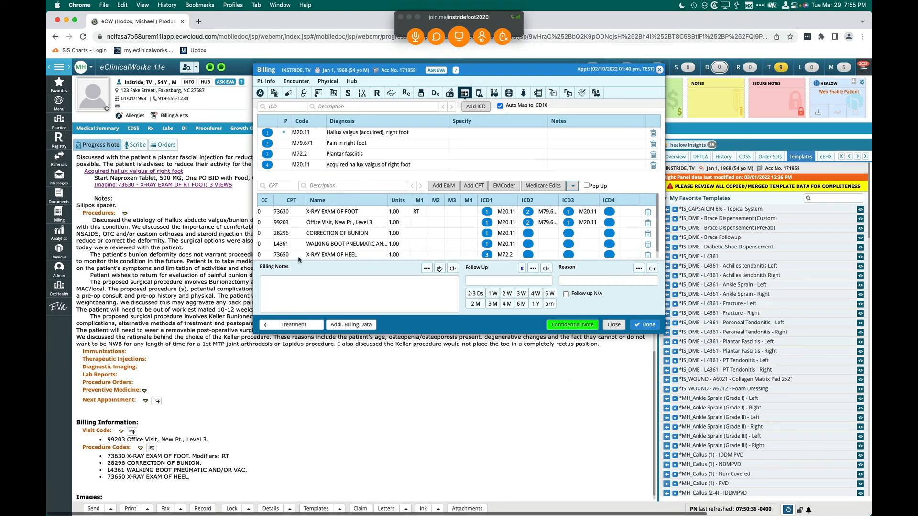
scroll(234, 244, up, 5)
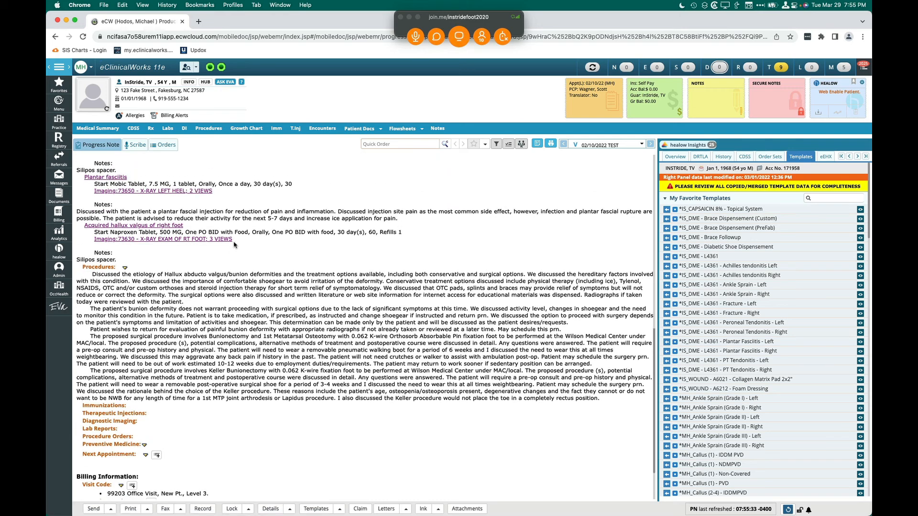
scroll(235, 245, up, 1)
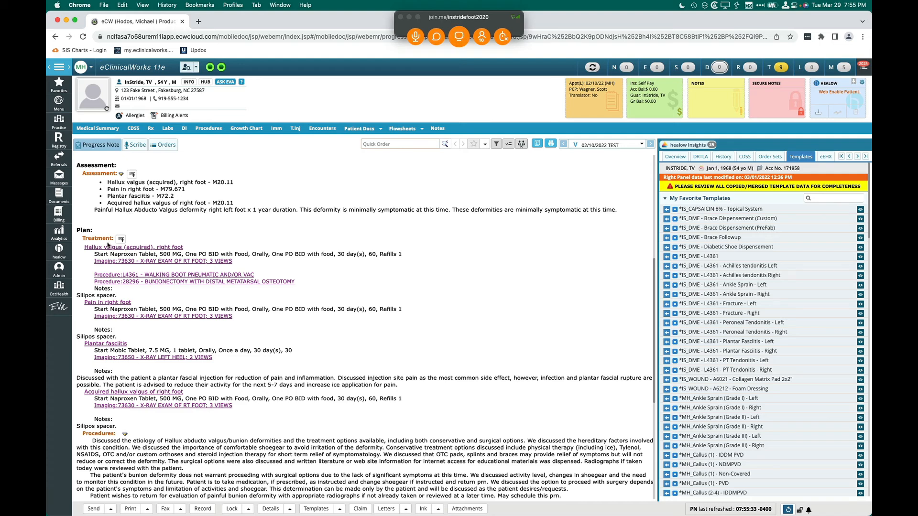
scroll(108, 245, down, 3)
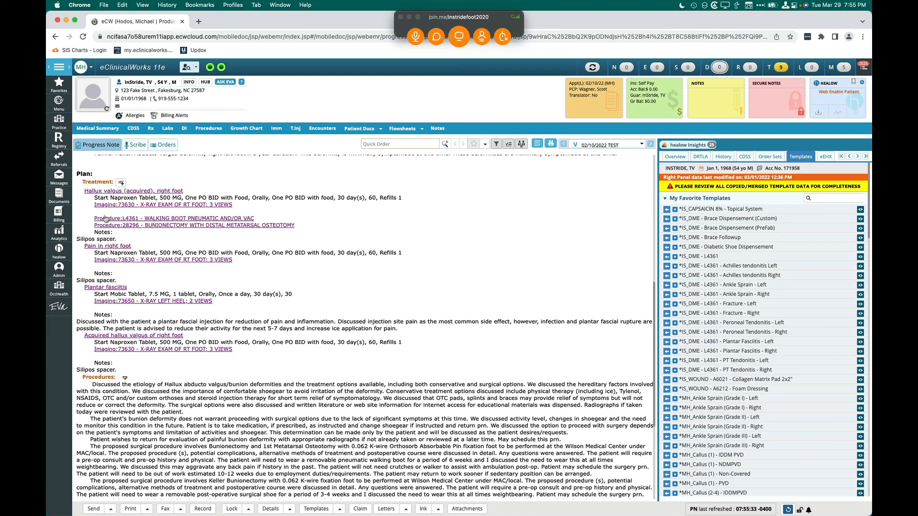
scroll(106, 218, down, 1)
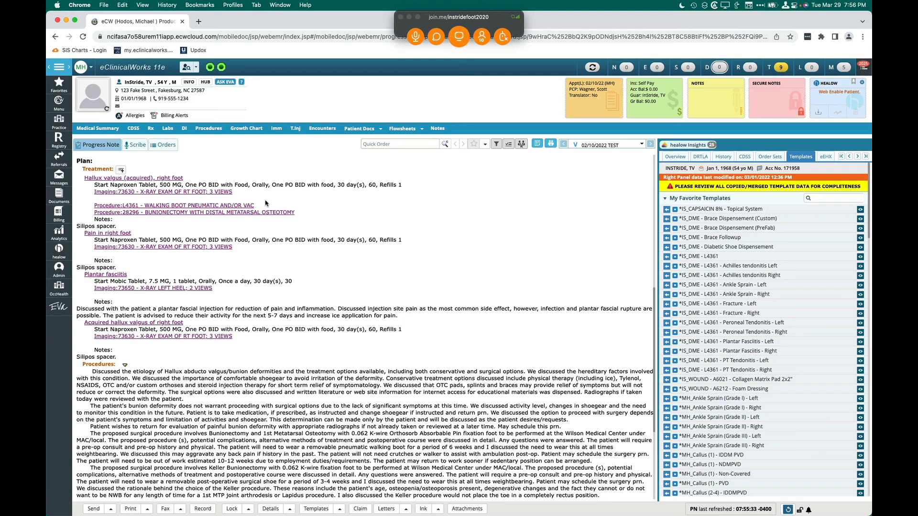
Copy the history note of the 12/19/2021 encounter into the HPI
scroll(266, 203, up, 7)
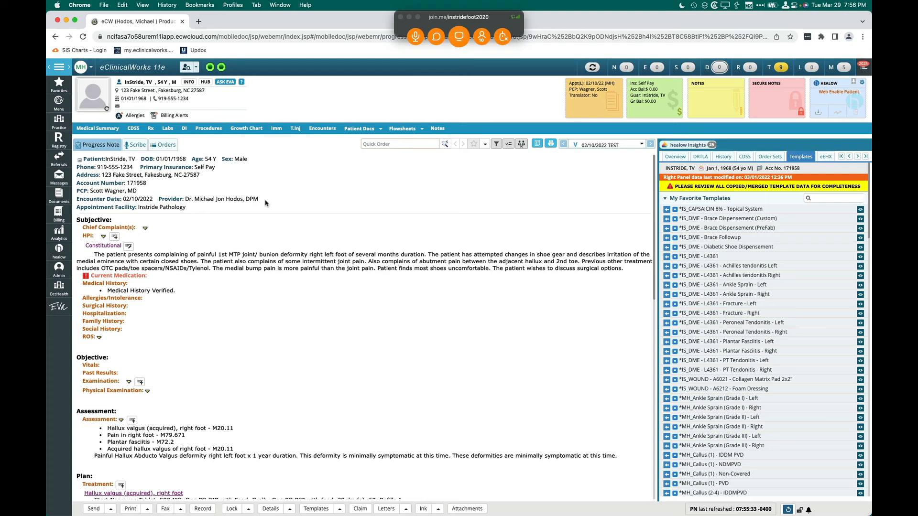
click(104, 237)
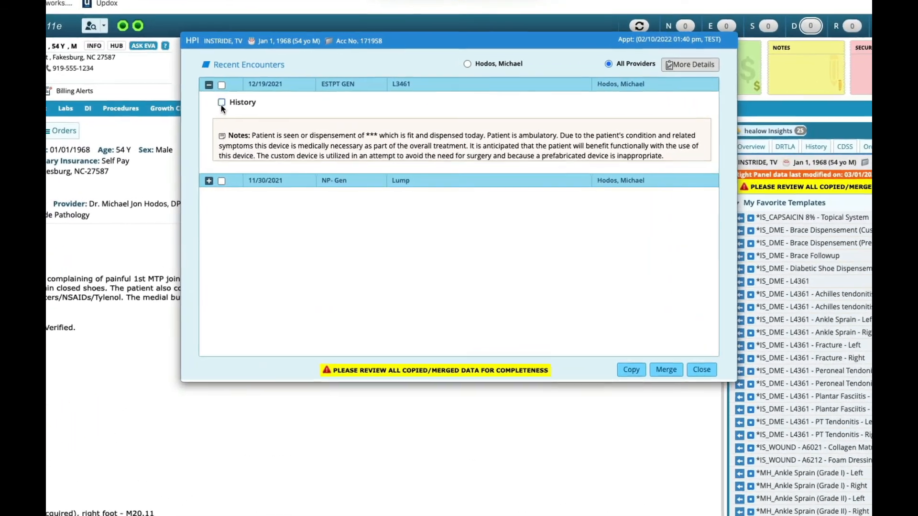
click(274, 121)
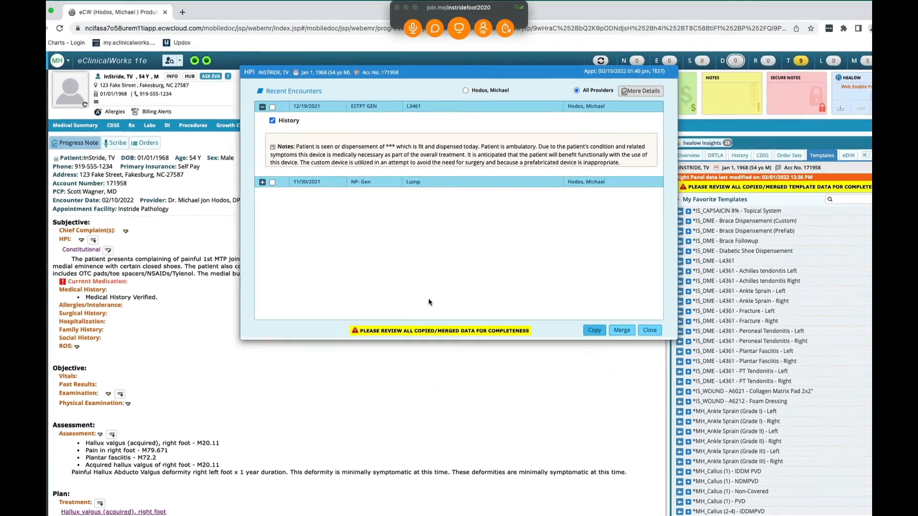
click(618, 358)
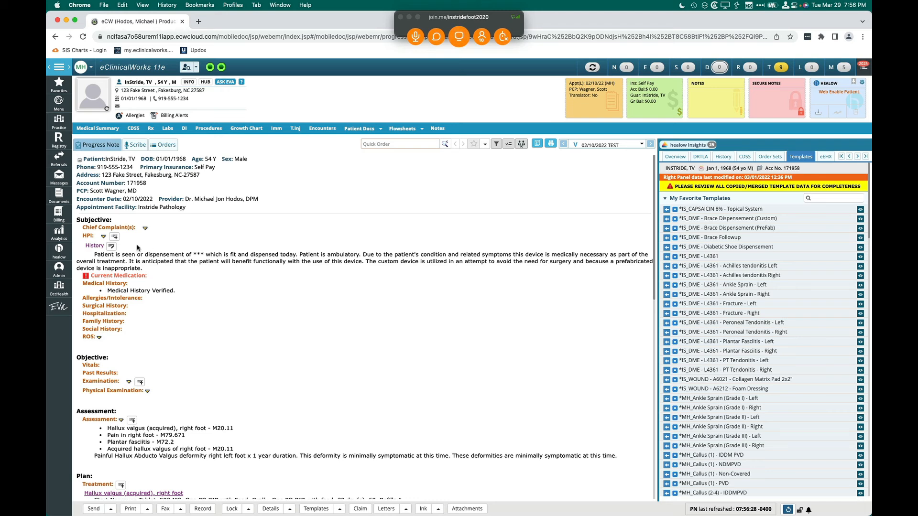
Merge the 11/30/2021 encounter's history note into the existing HPI, admitting the participant waiting to join the meeting
click(102, 237)
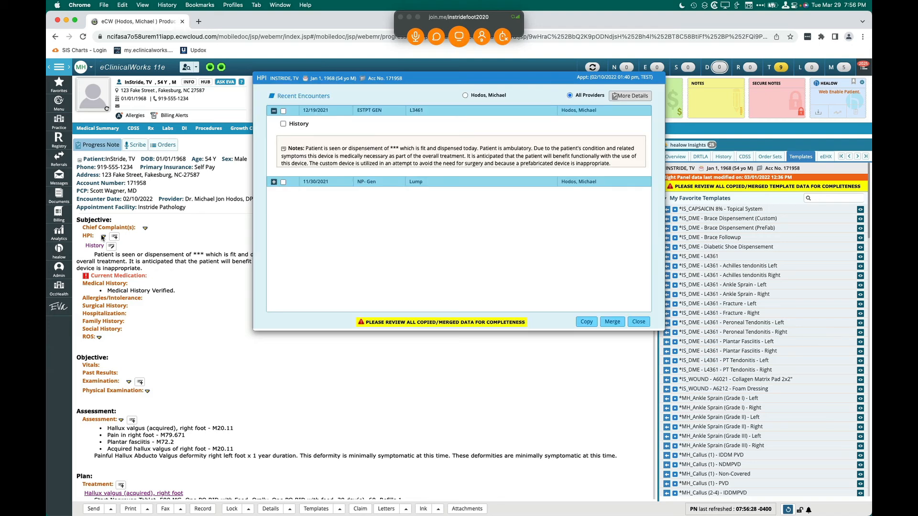
click(274, 182)
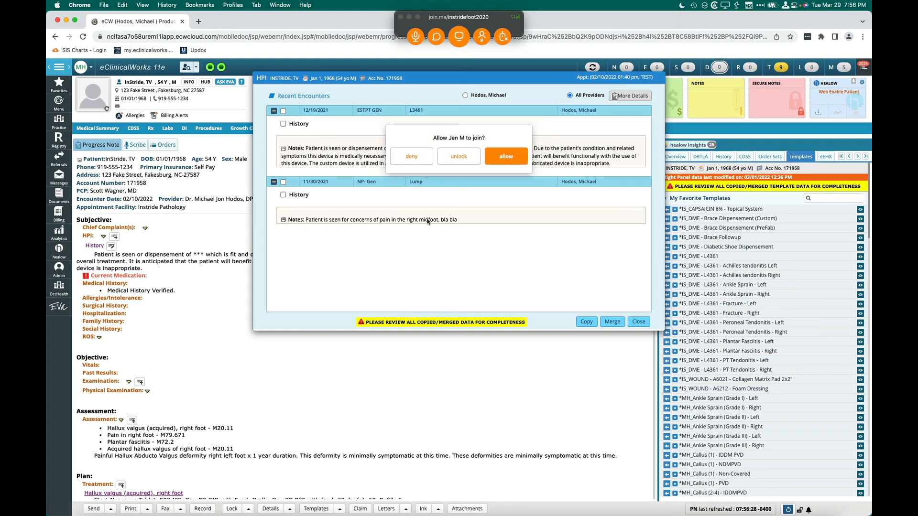
click(505, 158)
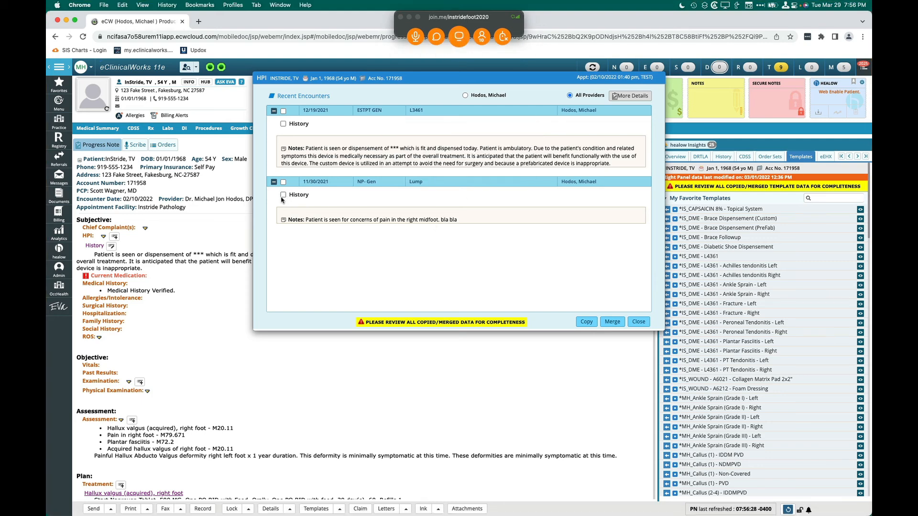
click(283, 195)
click(614, 326)
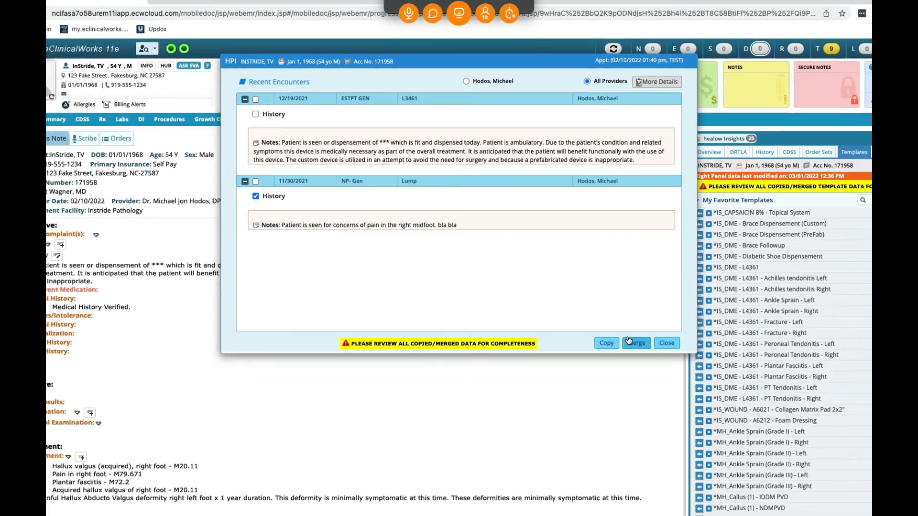
click(629, 340)
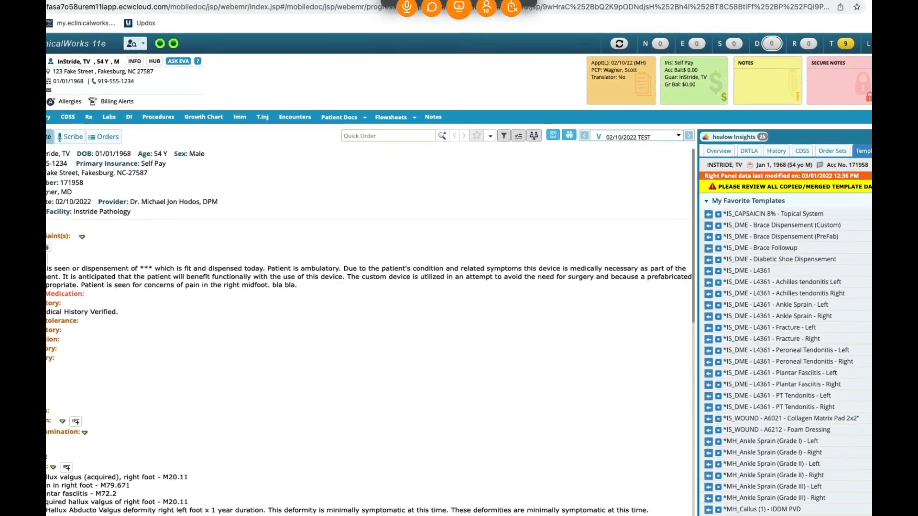
Replace the HPI text with a copy of the 11/30/2021 encounter's history note
click(47, 248)
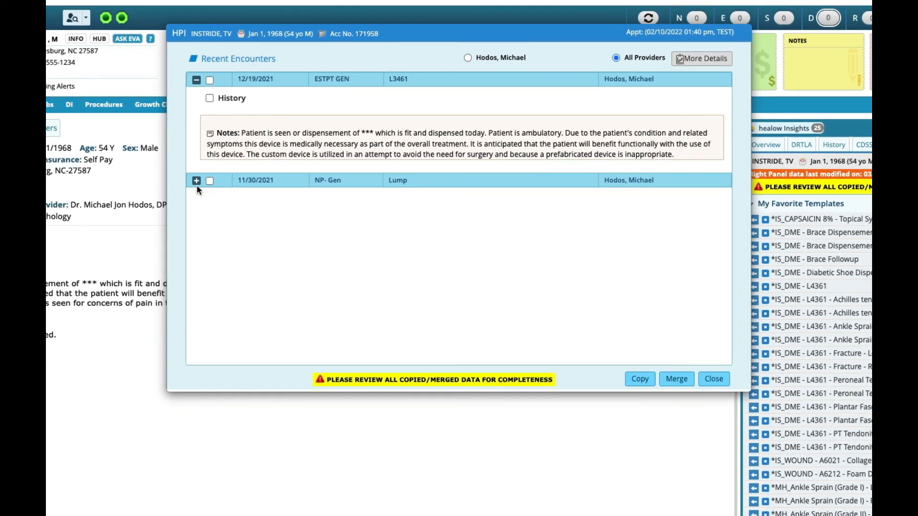
click(197, 181)
click(209, 199)
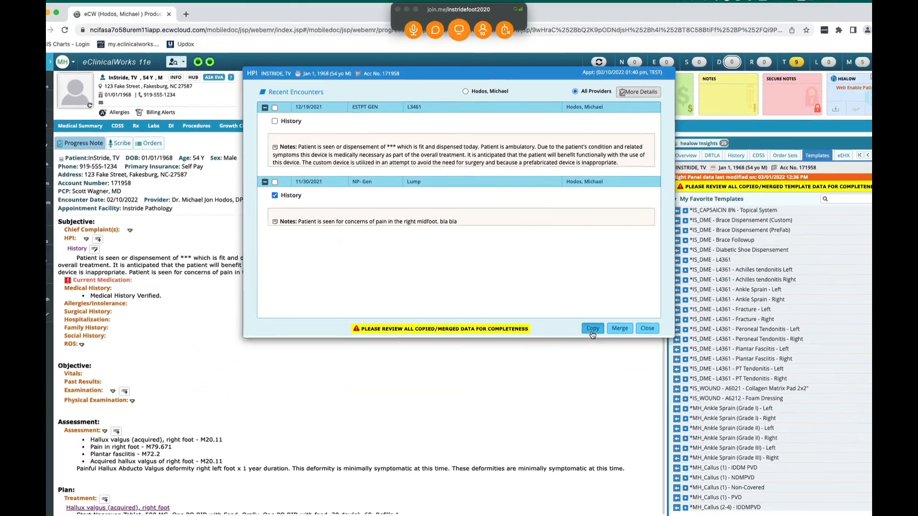
click(634, 372)
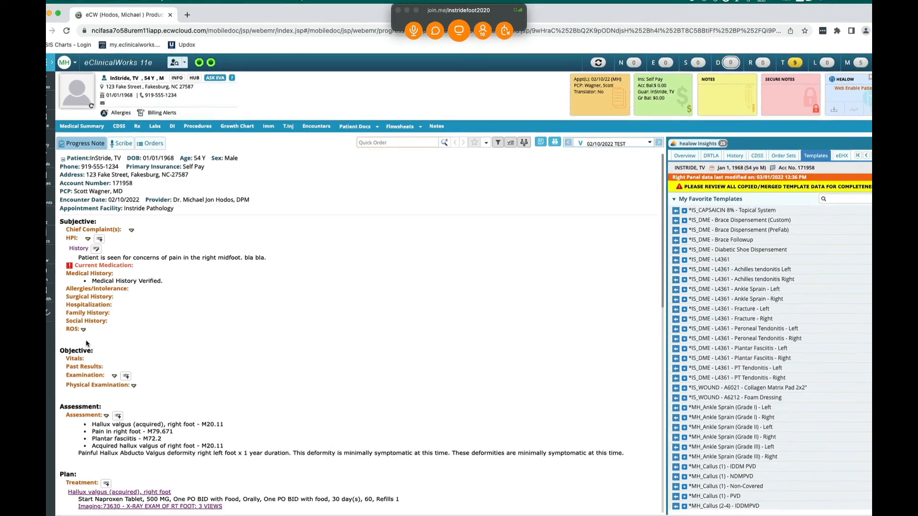
In the WFACROS review of systems, insert the default notes for Constitutional, Cardiovascular, Respiratory and GI
click(74, 327)
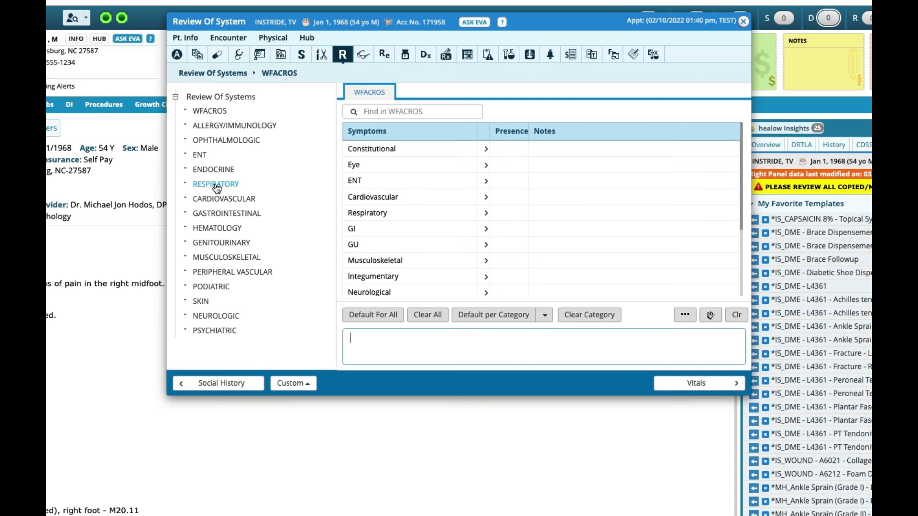
click(211, 111)
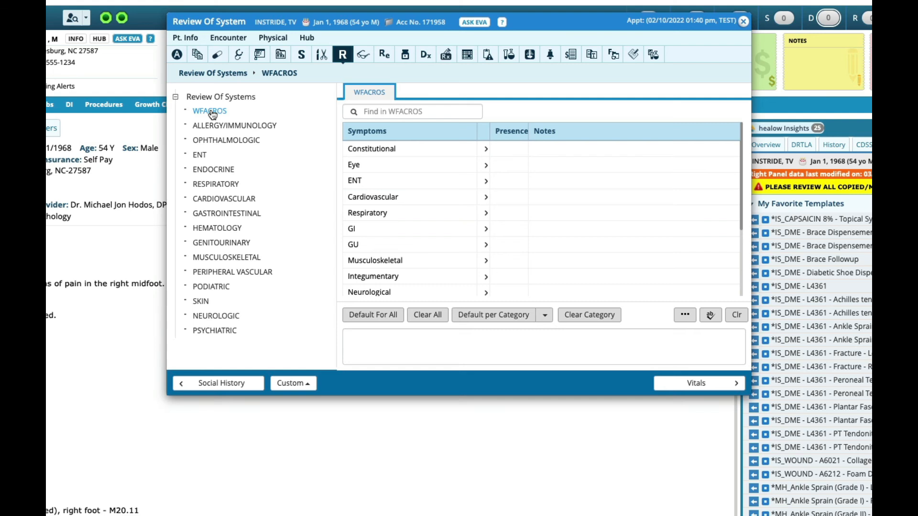
scroll(368, 249, down, 3)
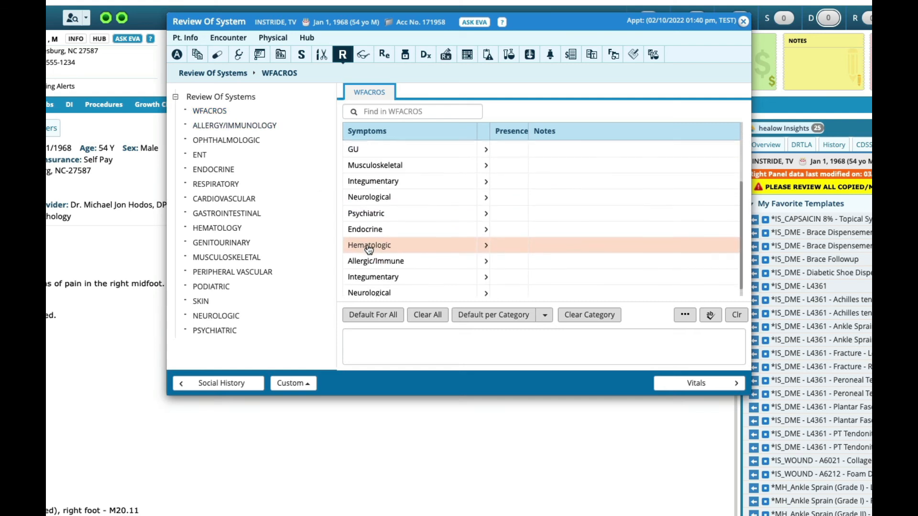
scroll(368, 266, up, 2)
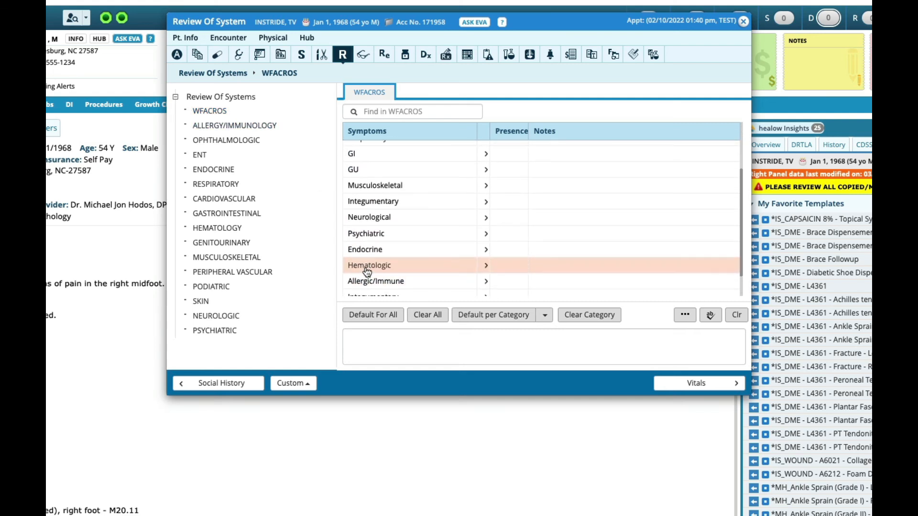
scroll(367, 272, up, 1)
scroll(367, 271, down, 3)
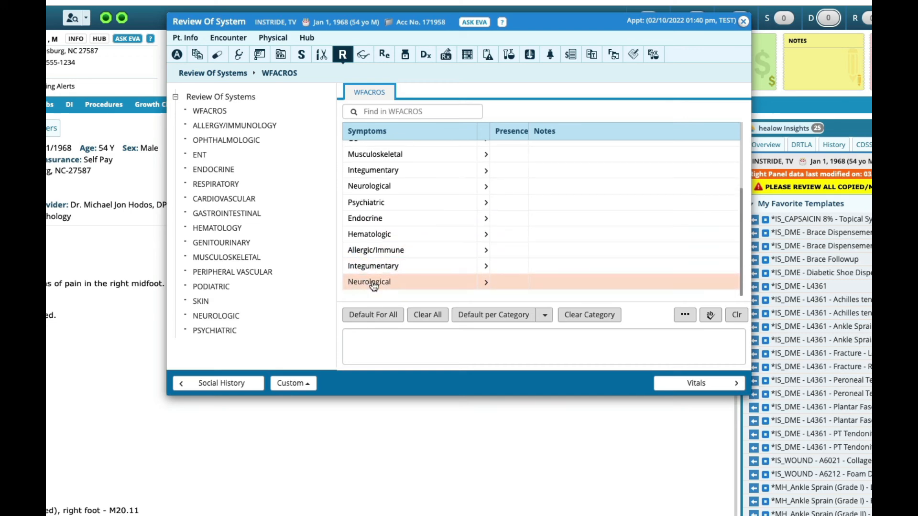
scroll(373, 279, up, 7)
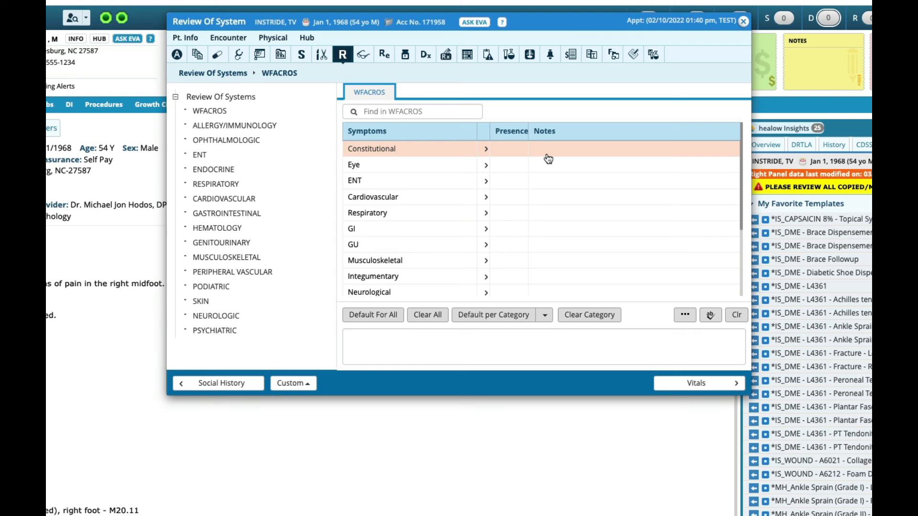
click(485, 149)
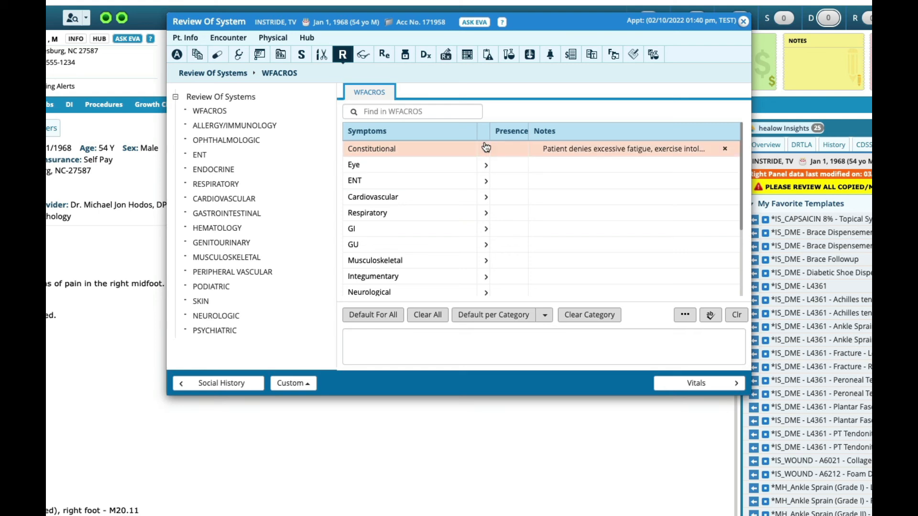
click(485, 199)
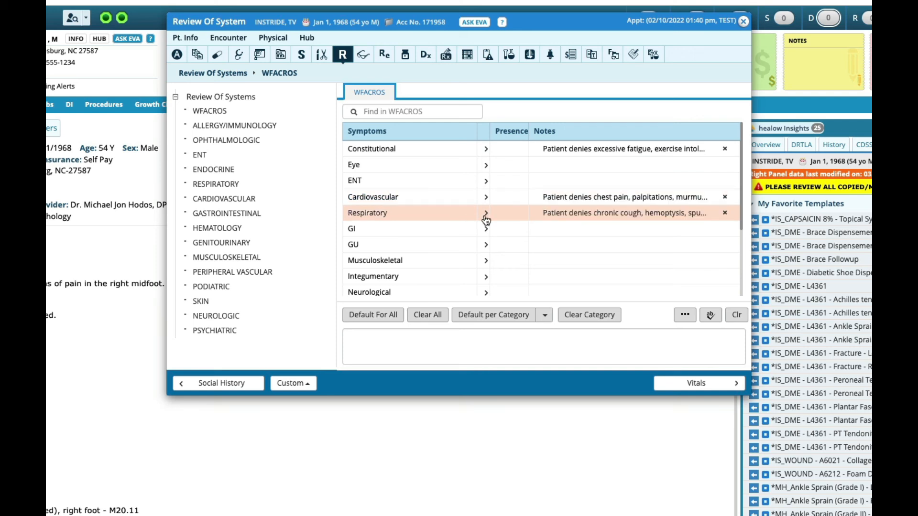
click(485, 213)
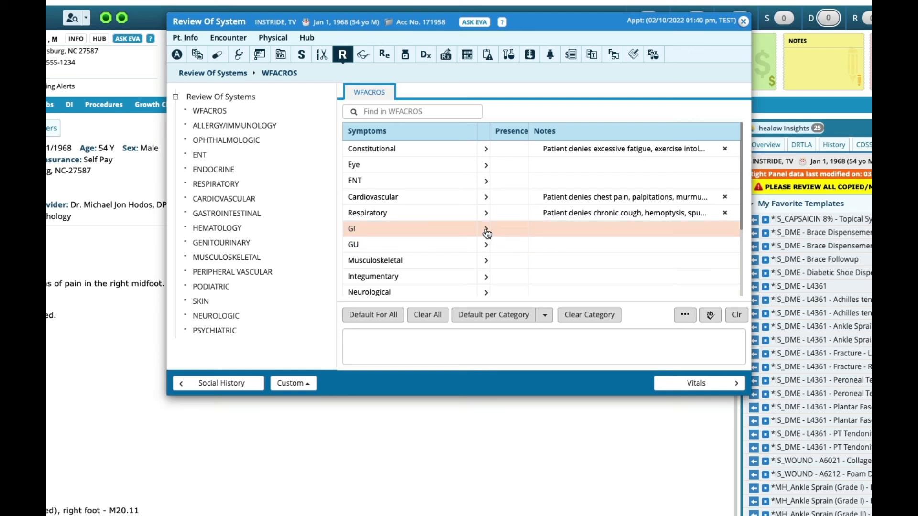
click(572, 237)
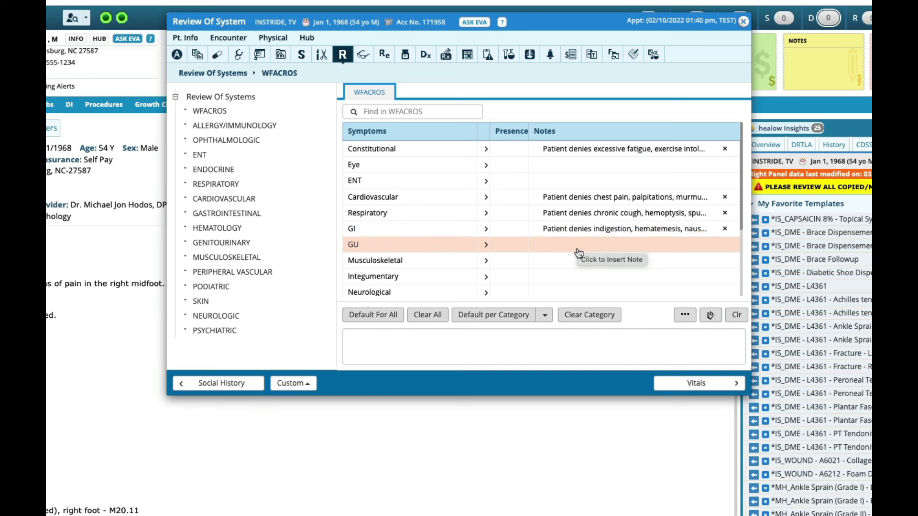
Fill the Musculoskeletal note with the ;rosms macro text and insert the default note for the first Neurological symptom
click(573, 259)
text(;rosms)
key(Return)
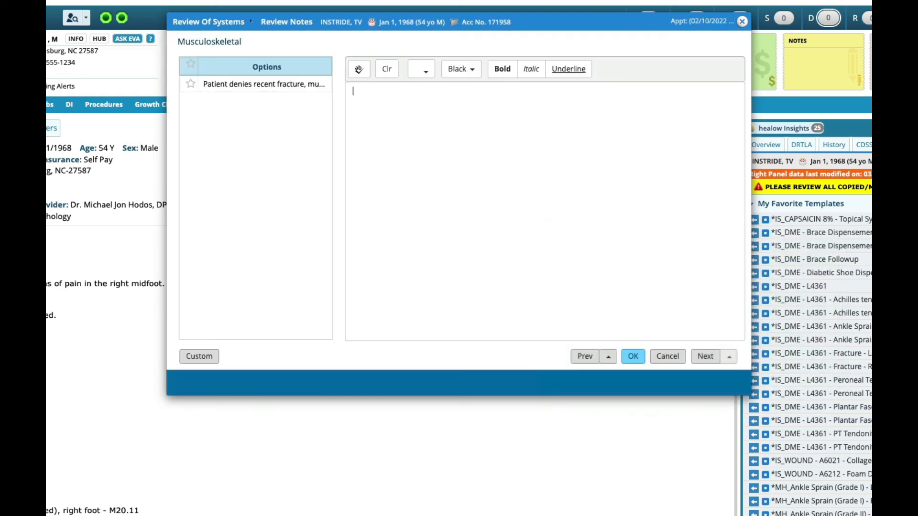
click(633, 356)
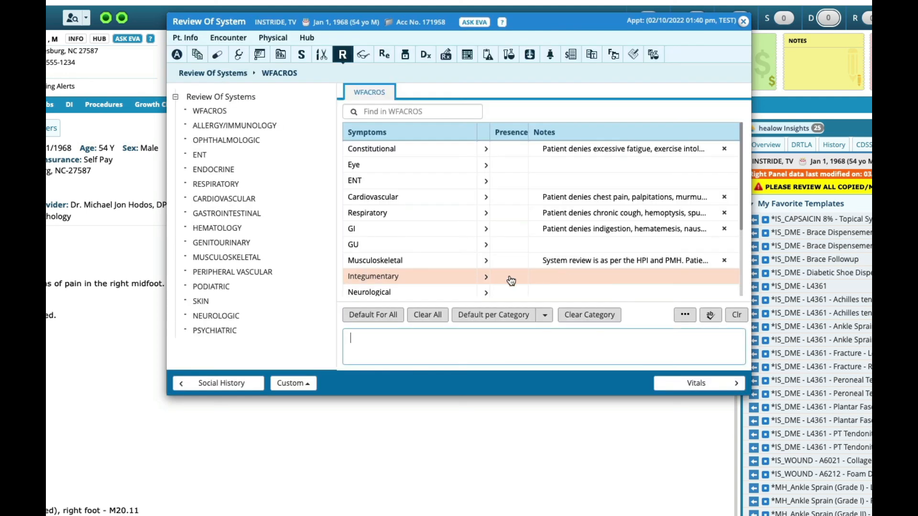
click(487, 293)
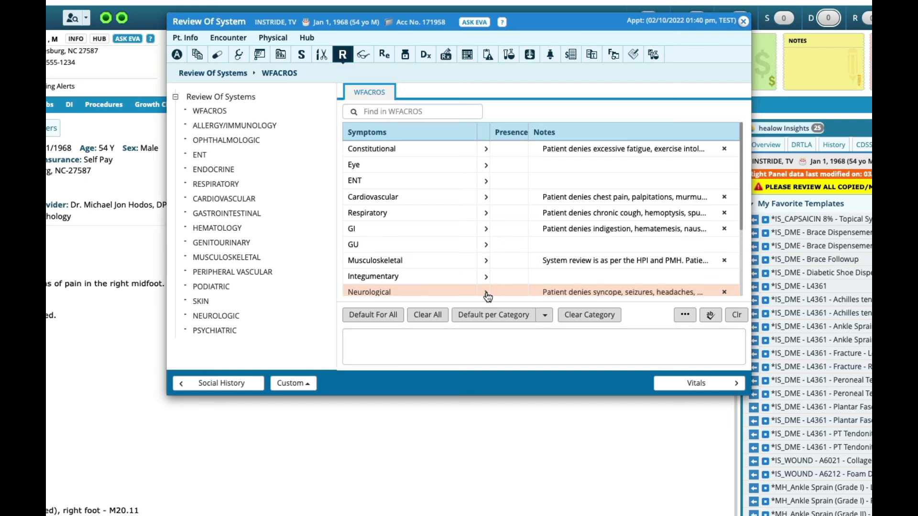
Review the WFACROS symptom list and try to delete its duplicate Integumentary item at the end
scroll(545, 235, down, 3)
scroll(547, 236, up, 3)
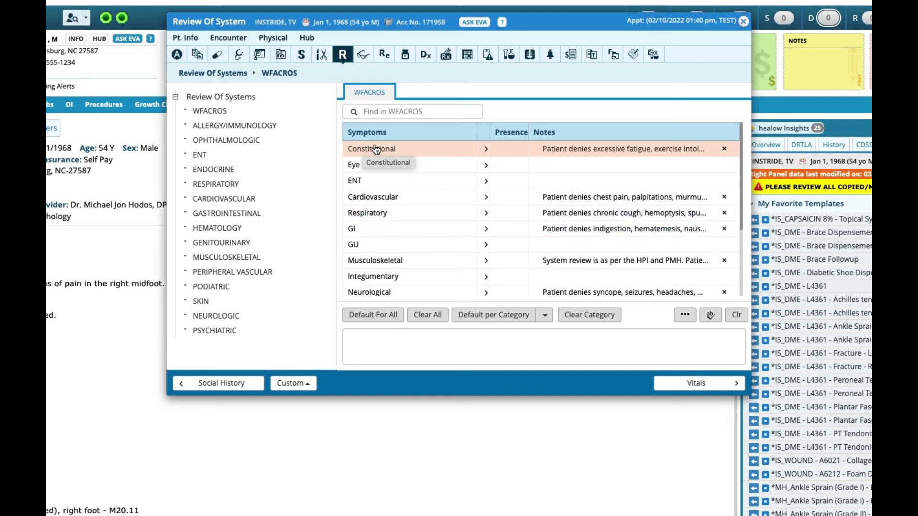
scroll(421, 224, down, 2)
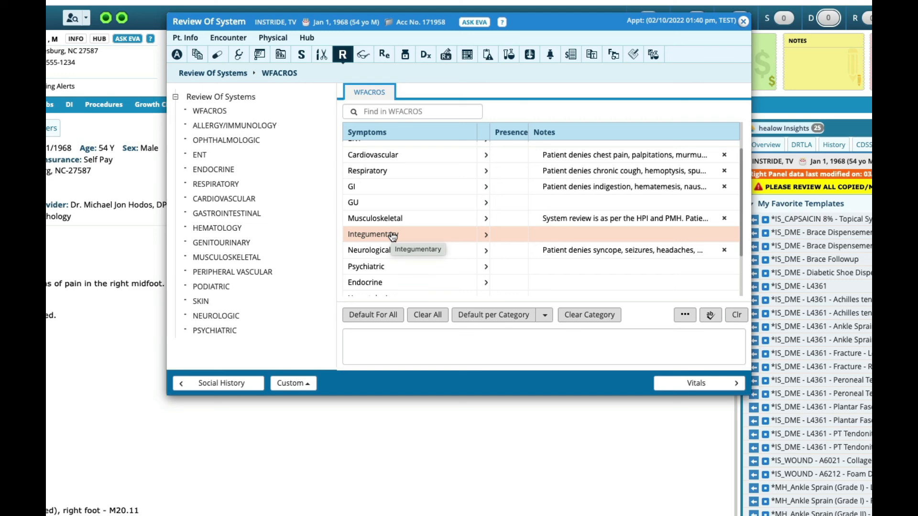
scroll(392, 236, up, 2)
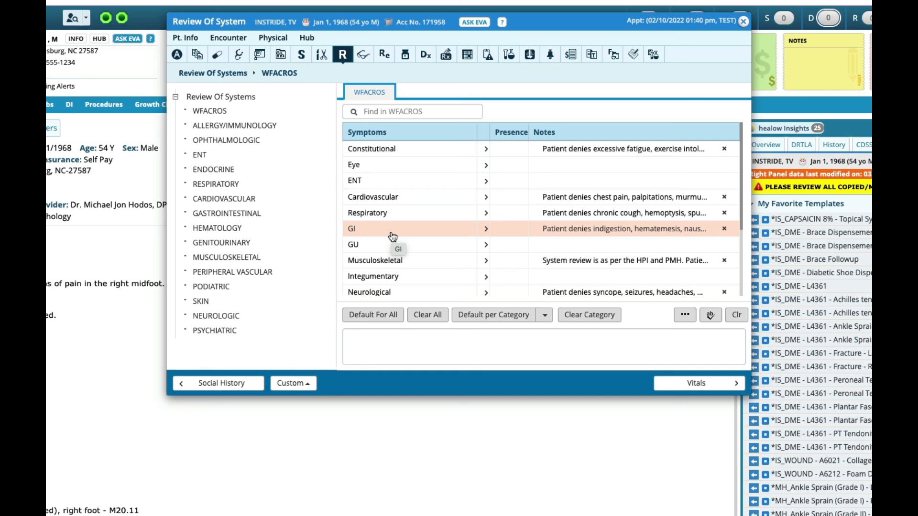
scroll(393, 236, down, 3)
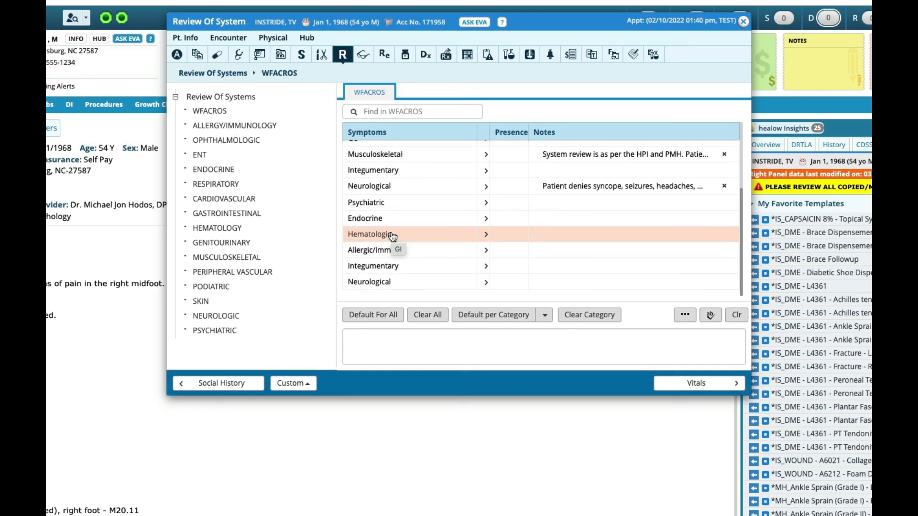
click(309, 383)
click(388, 353)
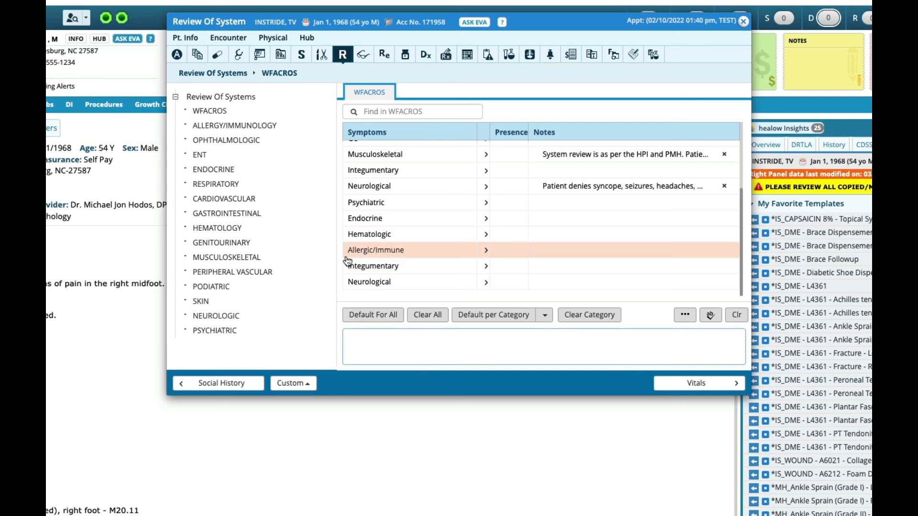
click(372, 271)
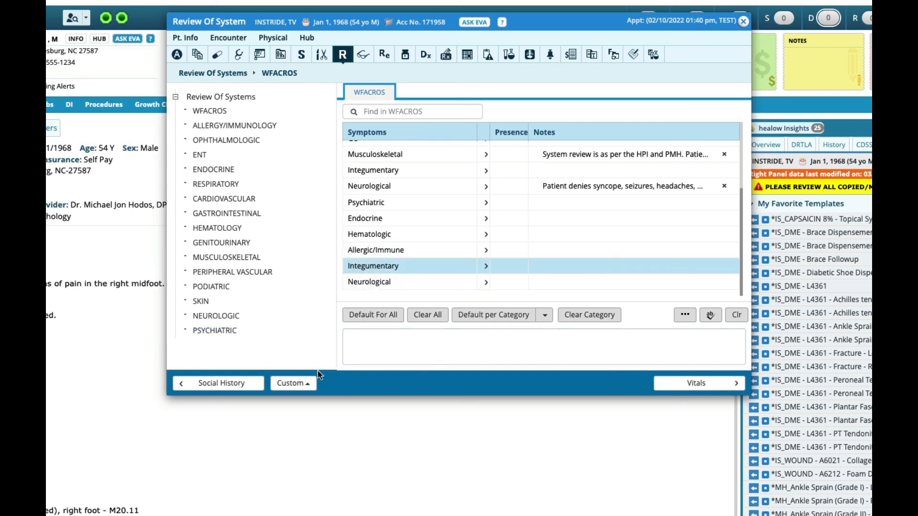
click(309, 383)
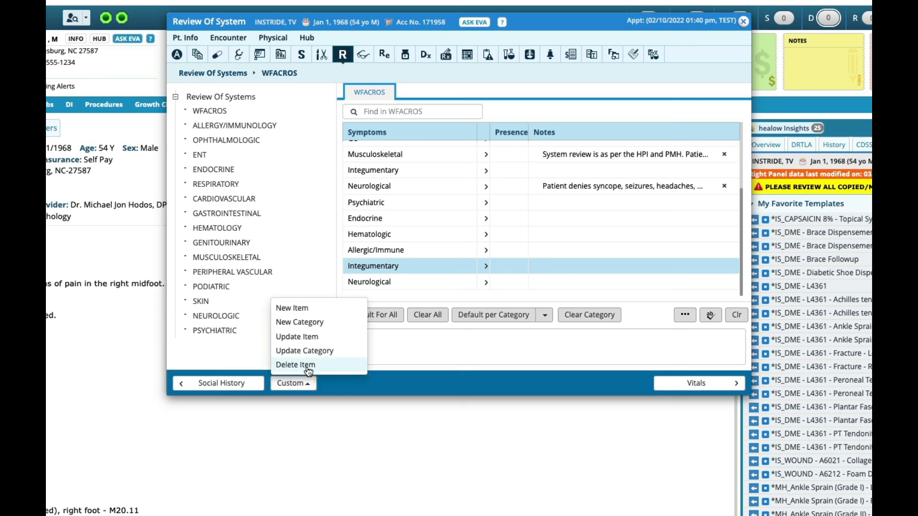
click(309, 366)
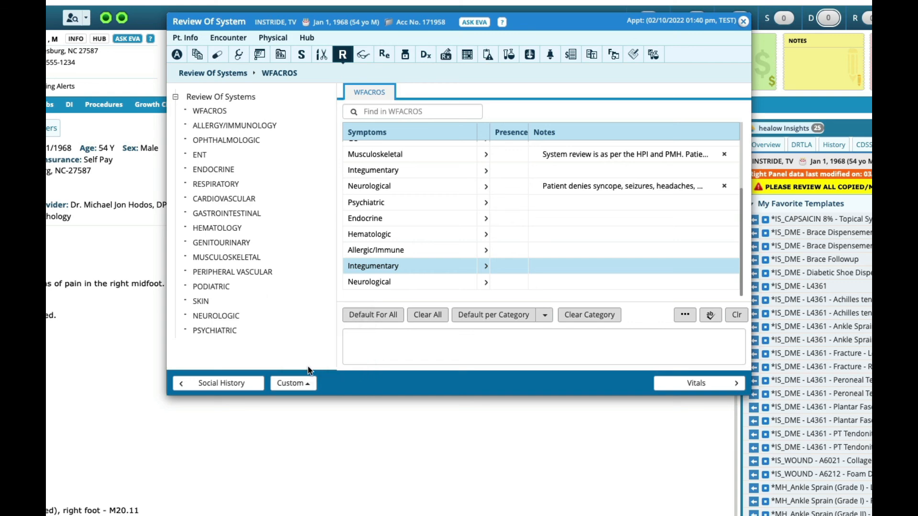
click(584, 69)
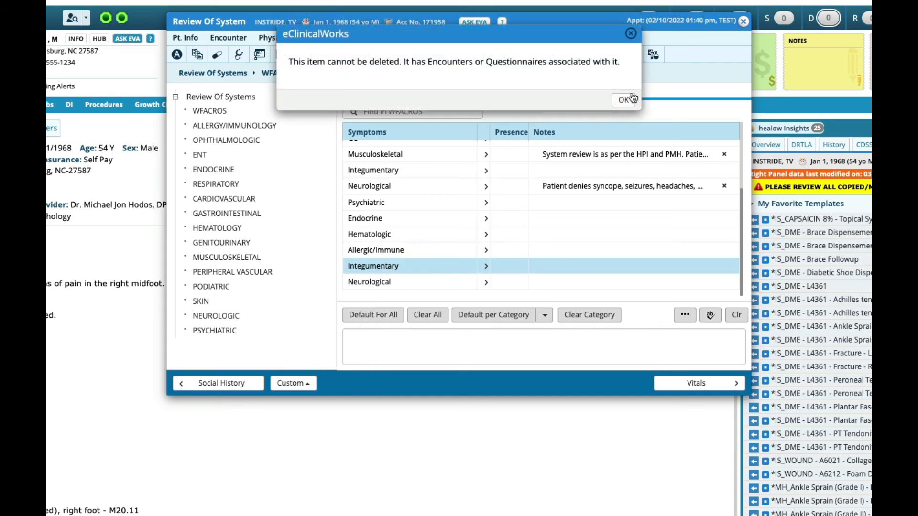
click(624, 102)
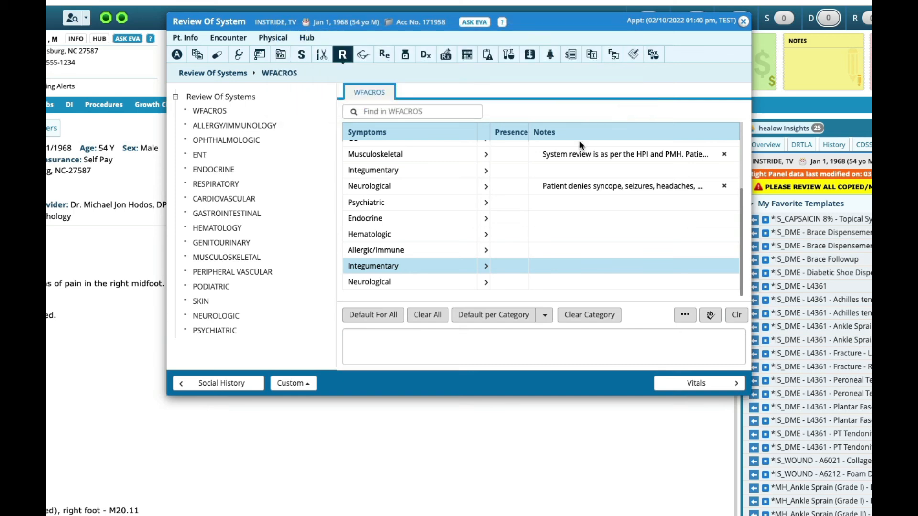
Try to delete the duplicate Neurological item at the end of the WFACROS symptom list
click(366, 280)
click(314, 386)
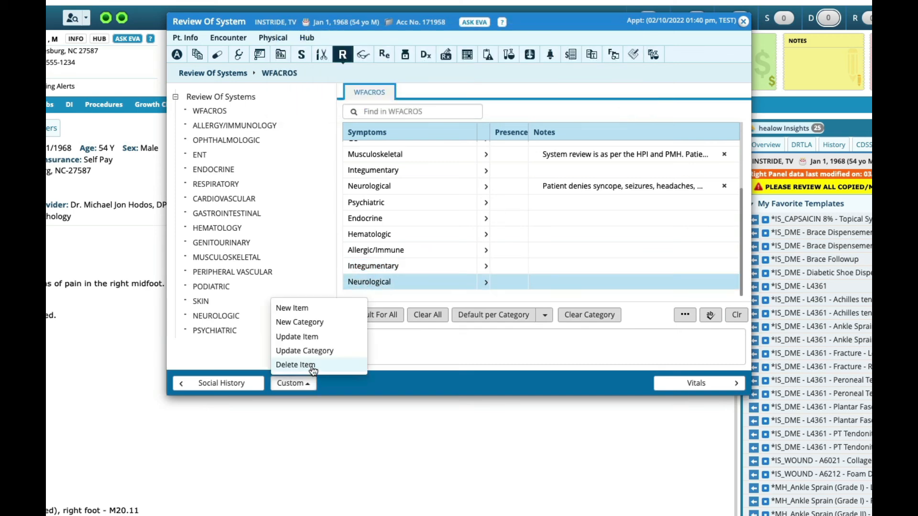
click(291, 365)
click(584, 68)
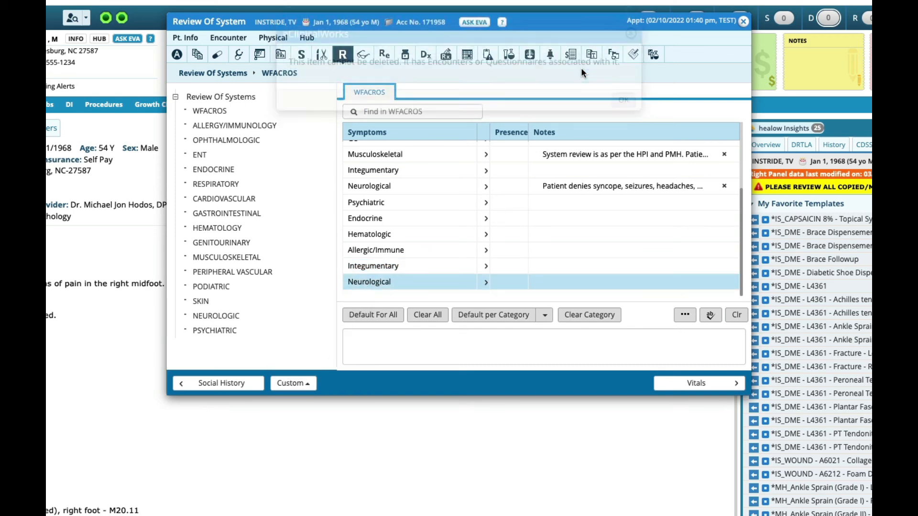
click(623, 100)
Preview the text of a saved ROS keyword, discard it and close the review of systems
click(685, 317)
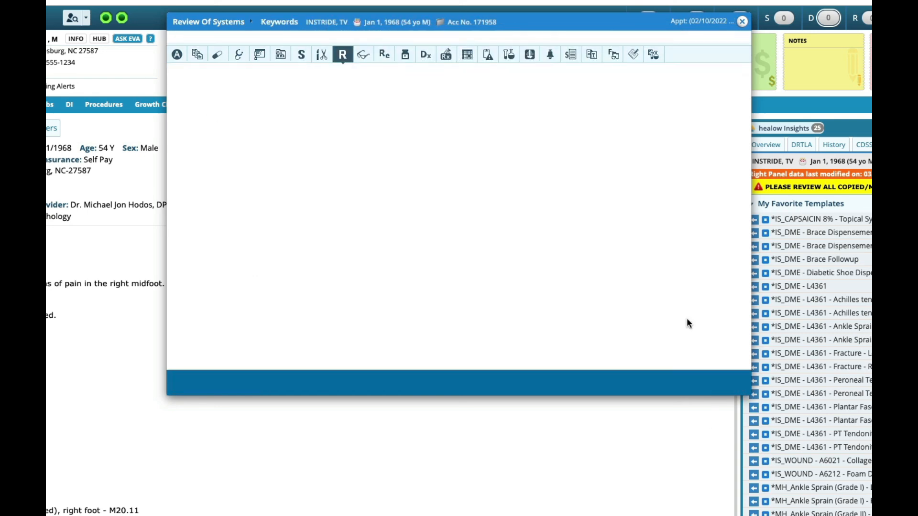
click(194, 79)
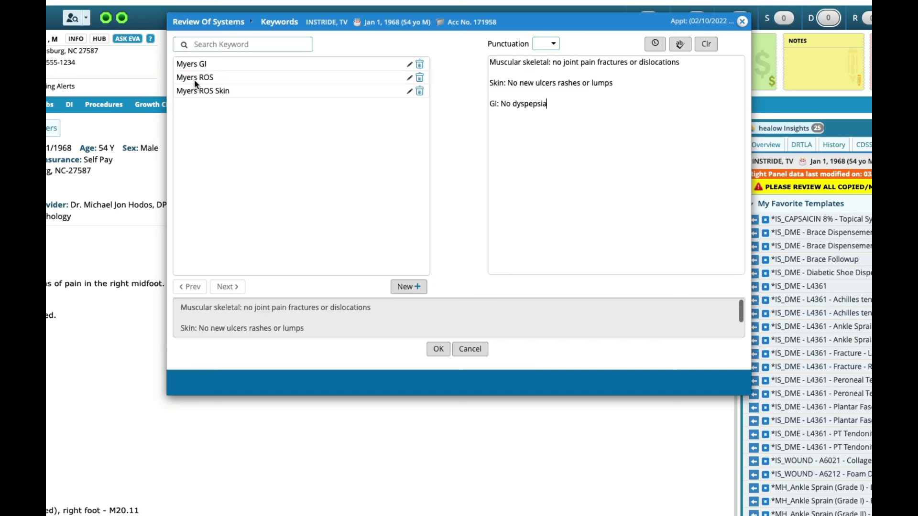
click(466, 352)
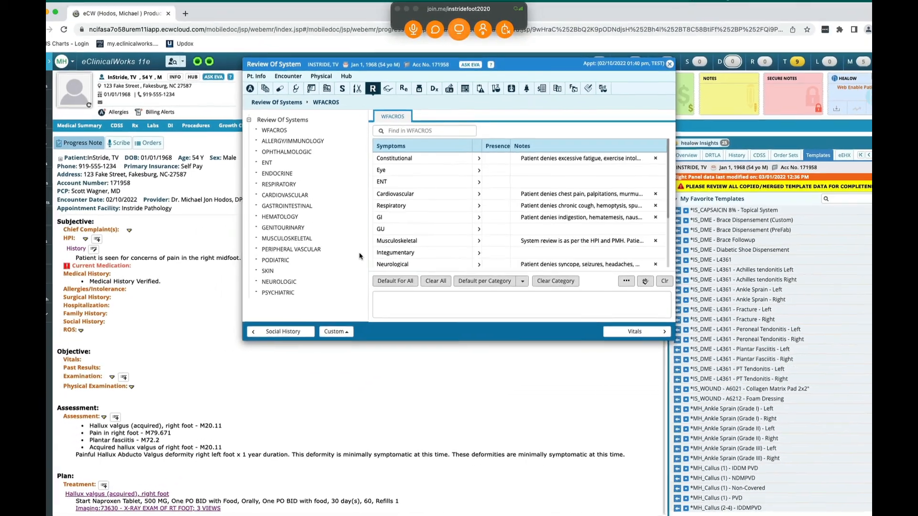
click(693, 48)
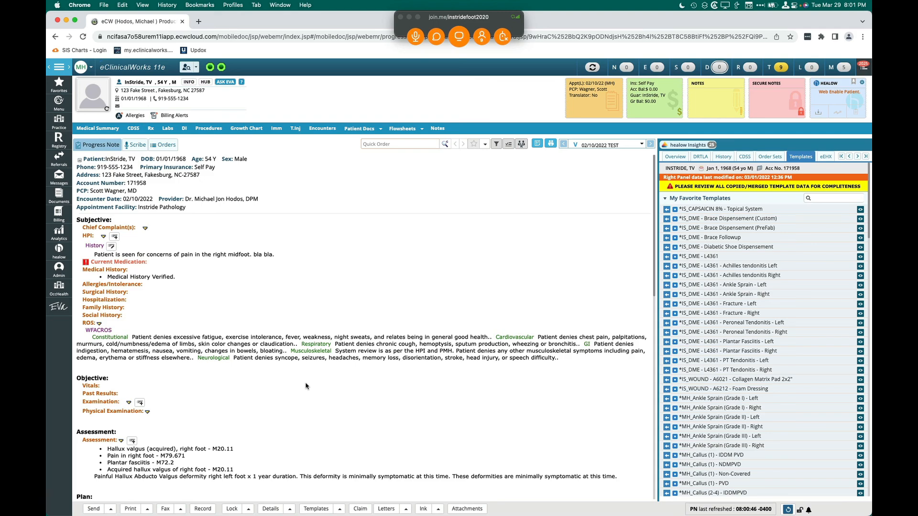
Examine which ROS categories are assigned to a licensed provider in Configure Categories, and close it without saving
click(61, 88)
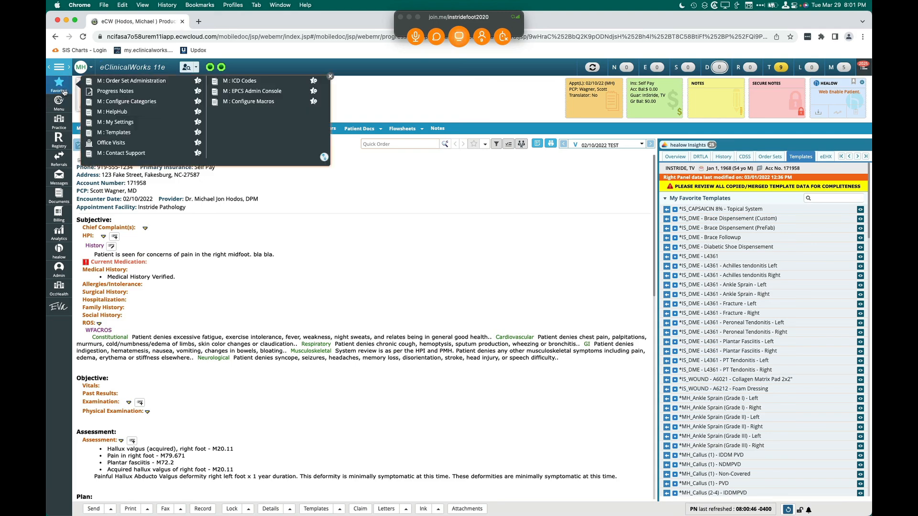
click(123, 103)
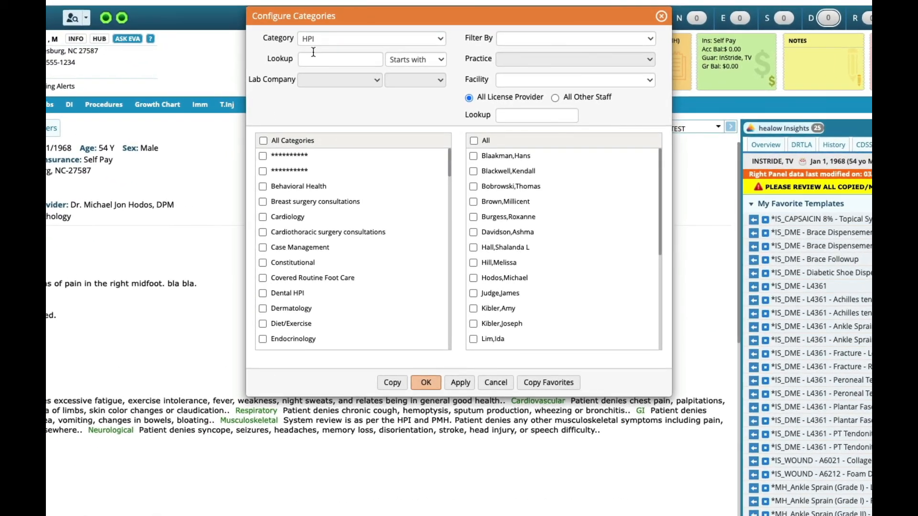
click(318, 40)
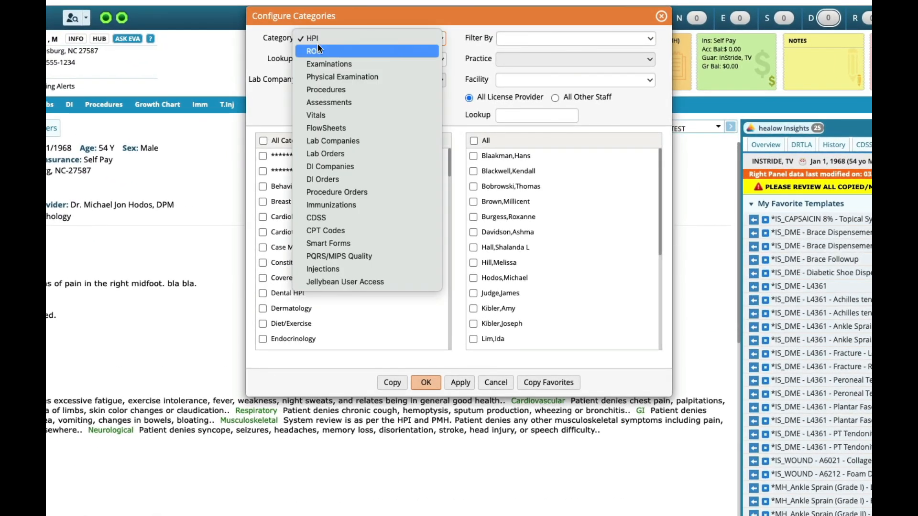
click(318, 49)
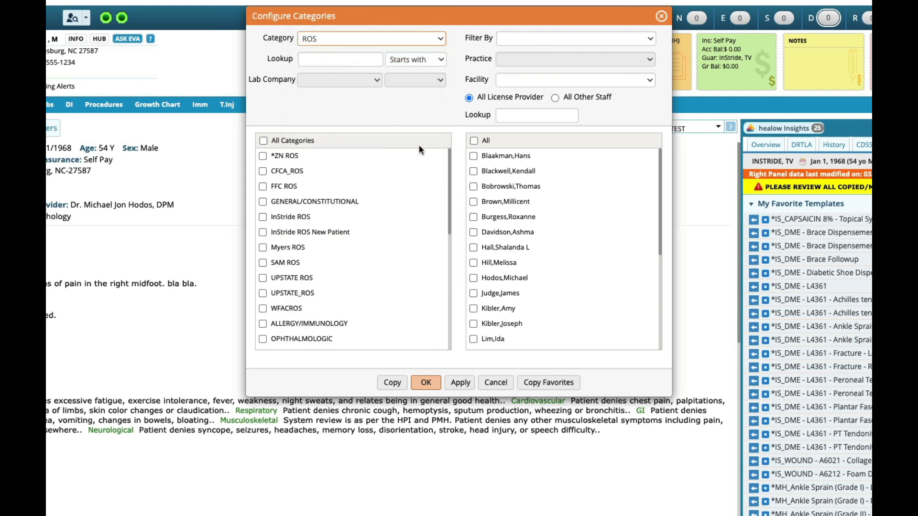
click(473, 172)
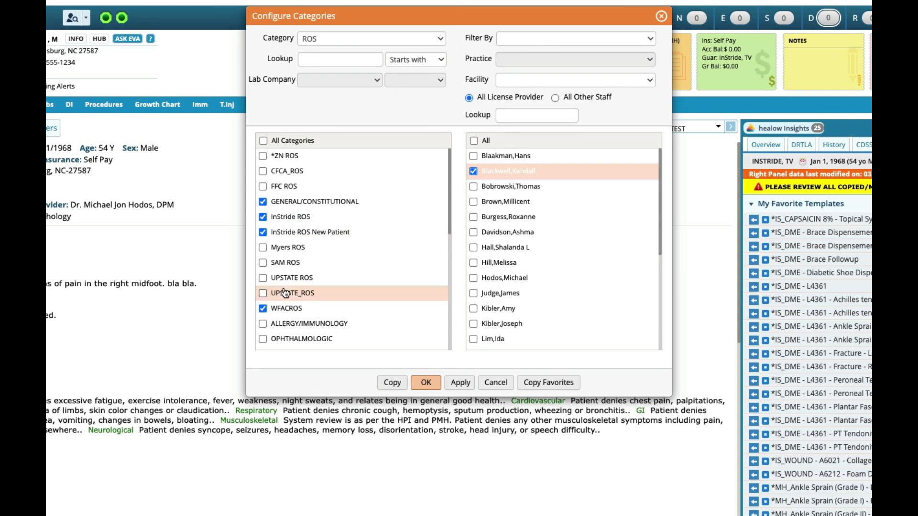
scroll(285, 293, down, 5)
scroll(284, 292, up, 5)
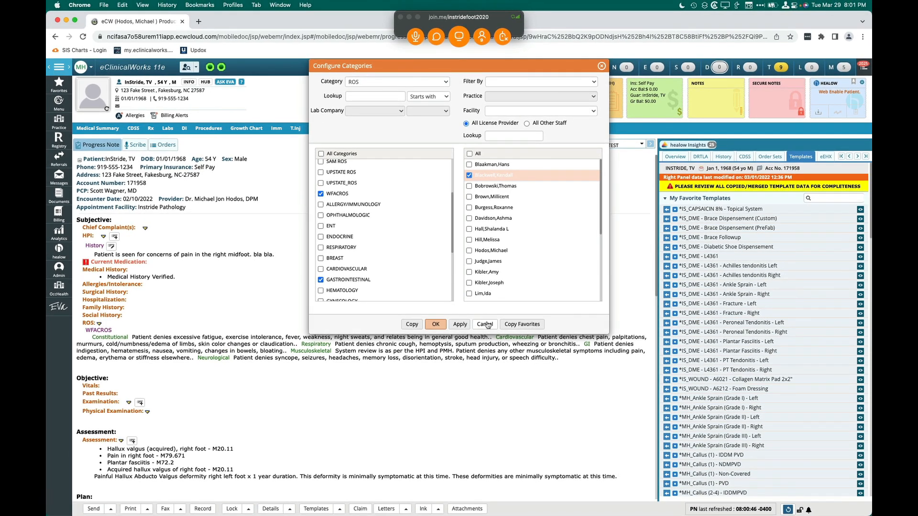
click(485, 324)
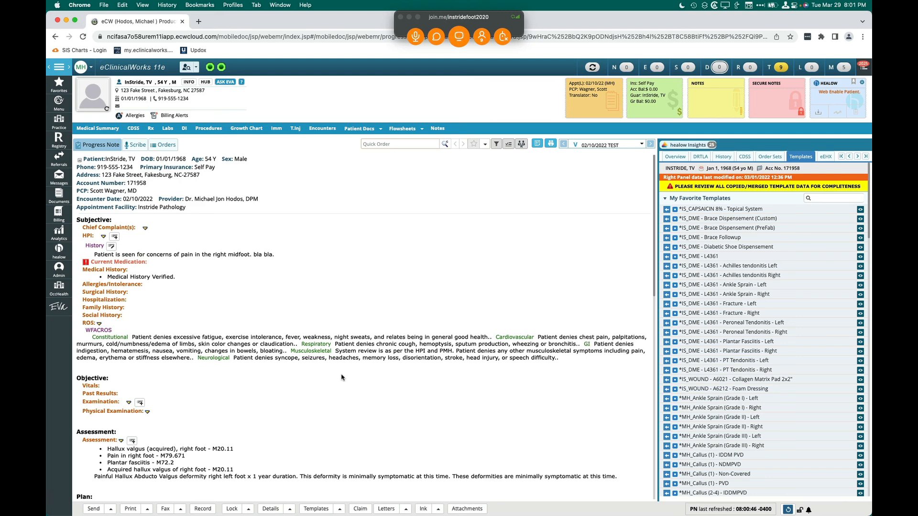
Switch to the join.me meeting and open its participants
click(483, 40)
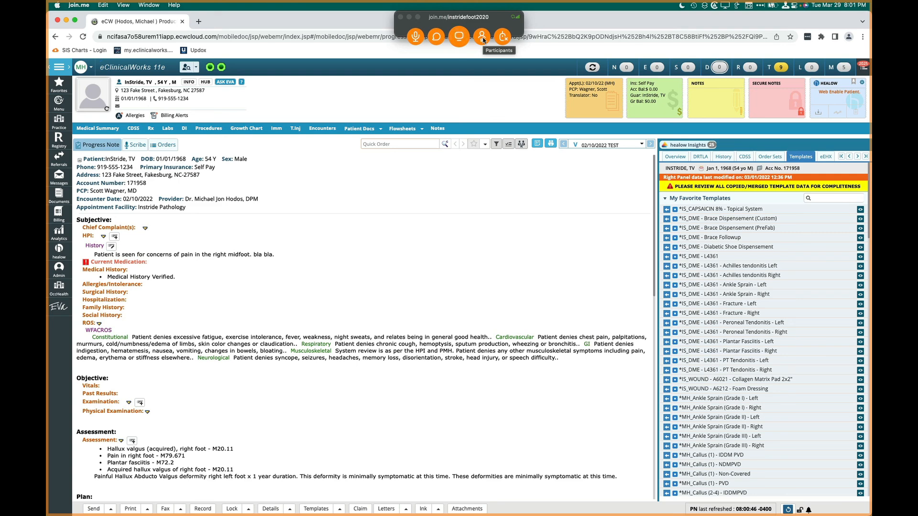